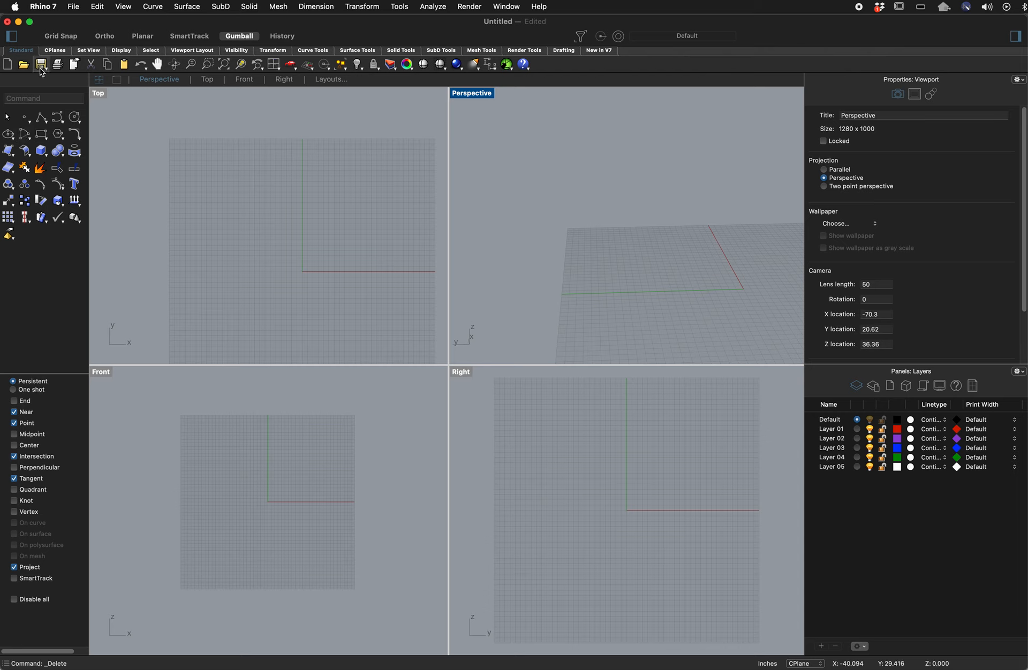
click(319, 53)
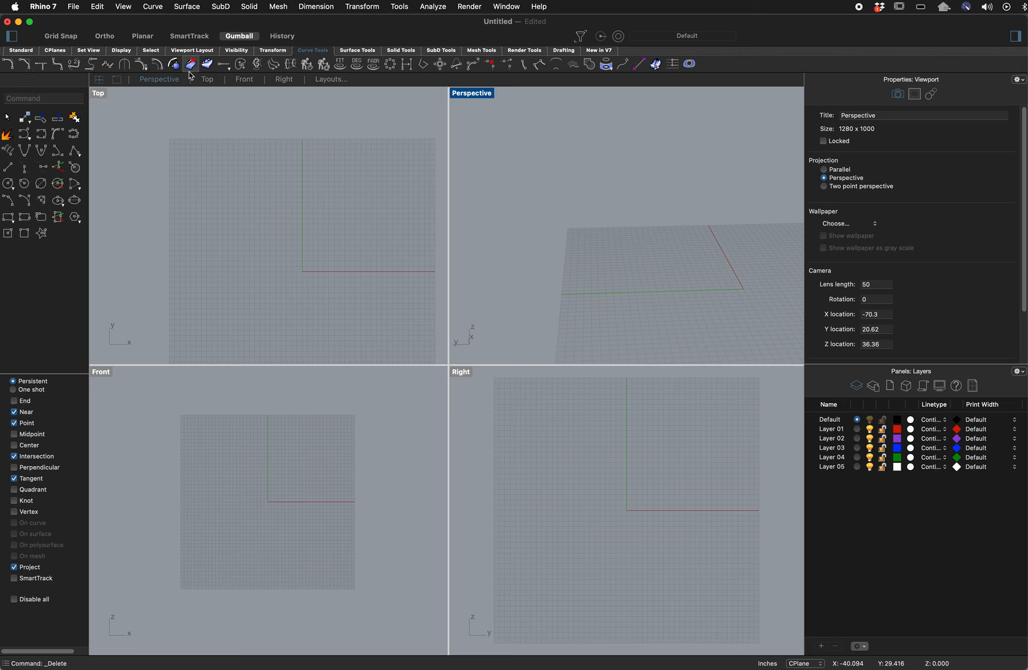
click(24, 51)
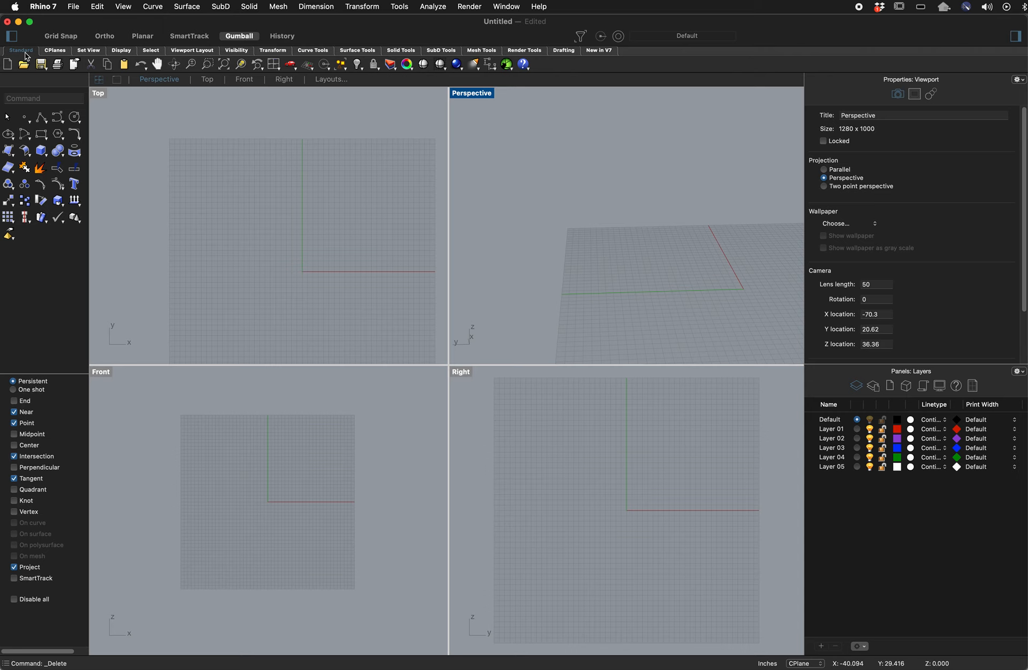
Draw an open four-segment zigzag polyline from the origin in the Top view, with its third and fourth vertices at about 10.7,-6.4 and 14.9,5.0.
scroll(374, 297, down, 2)
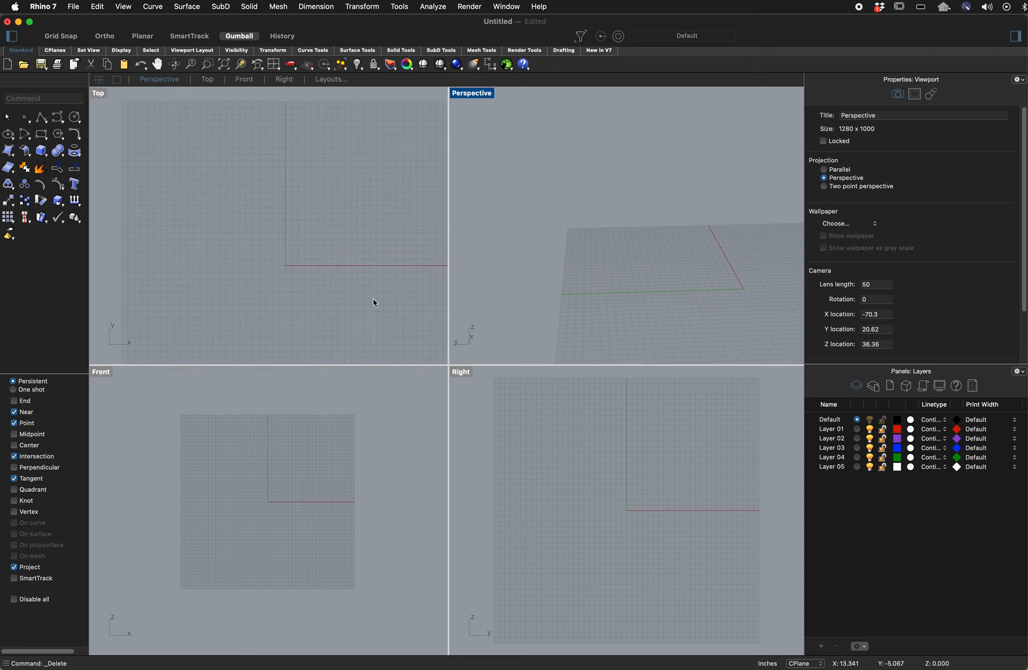
right_drag(381, 311, 352, 261)
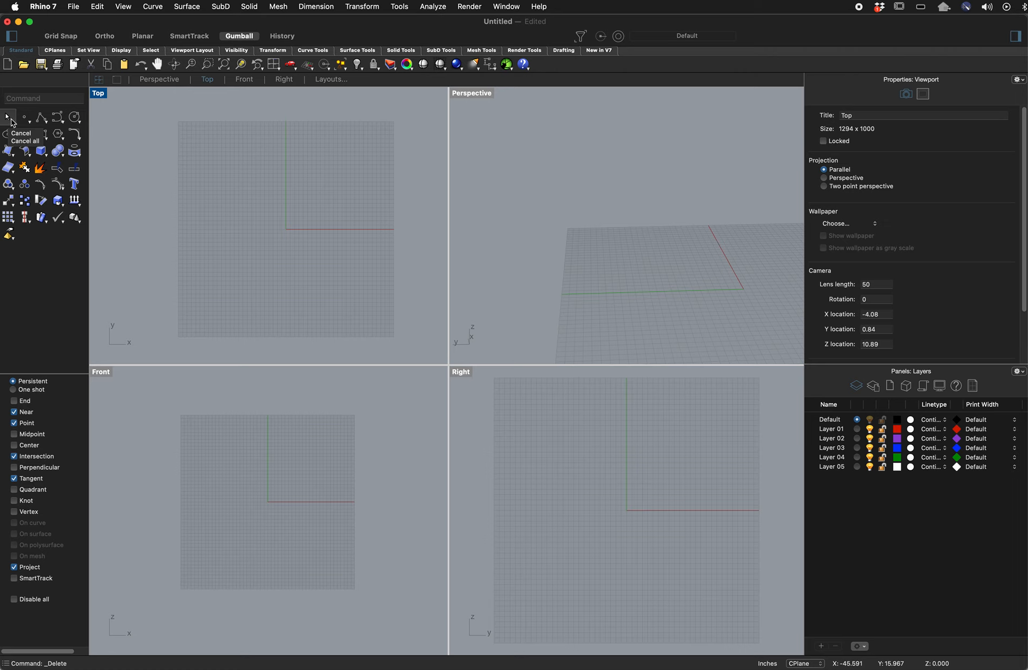
click(43, 123)
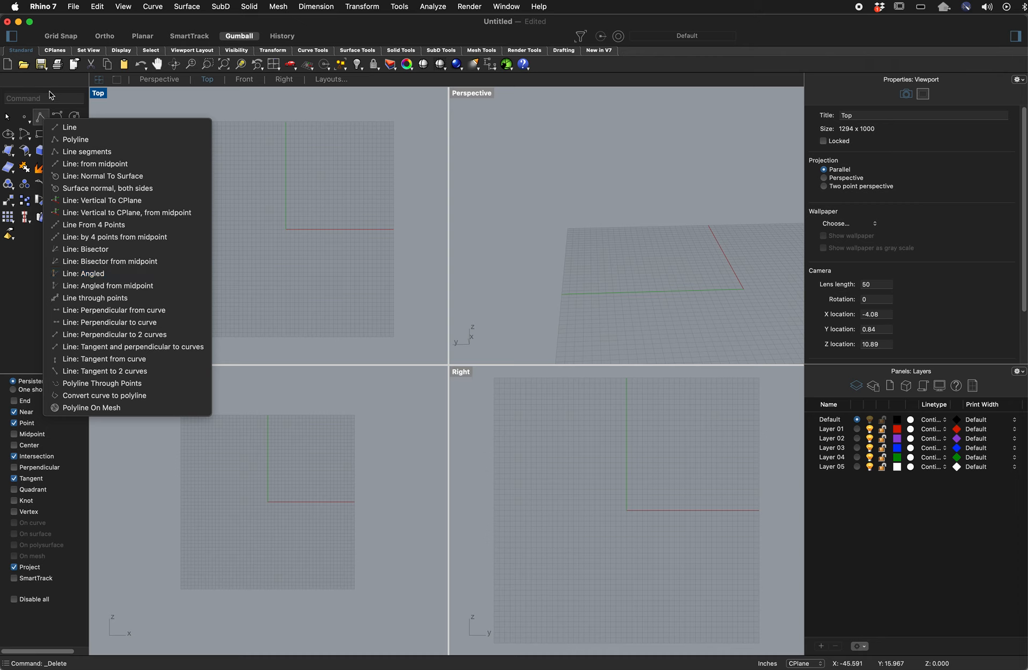
click(110, 144)
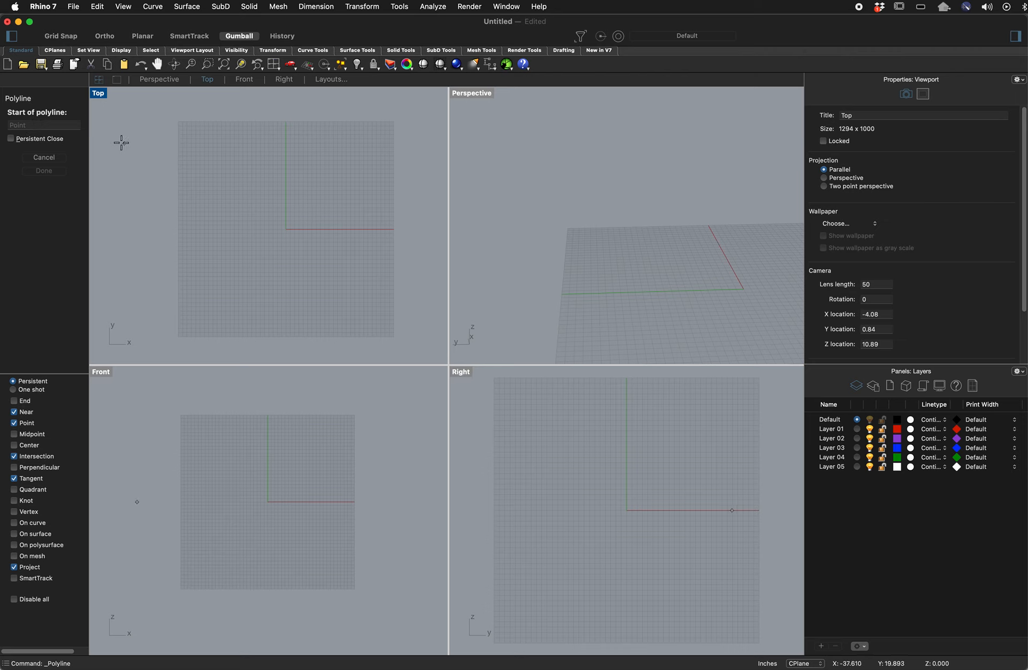
click(287, 229)
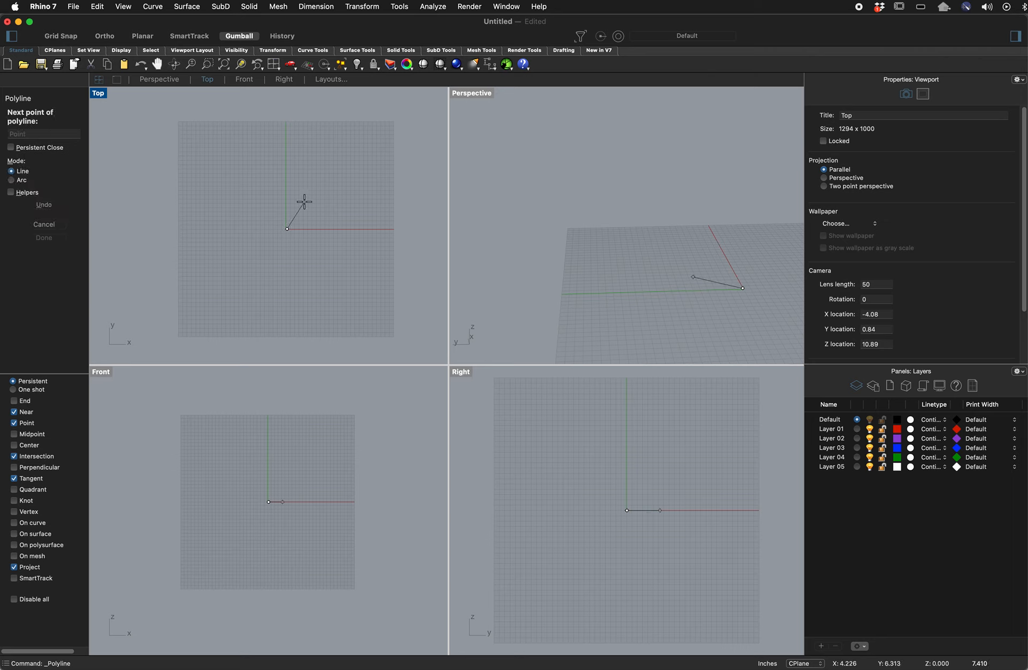
click(307, 199)
click(332, 257)
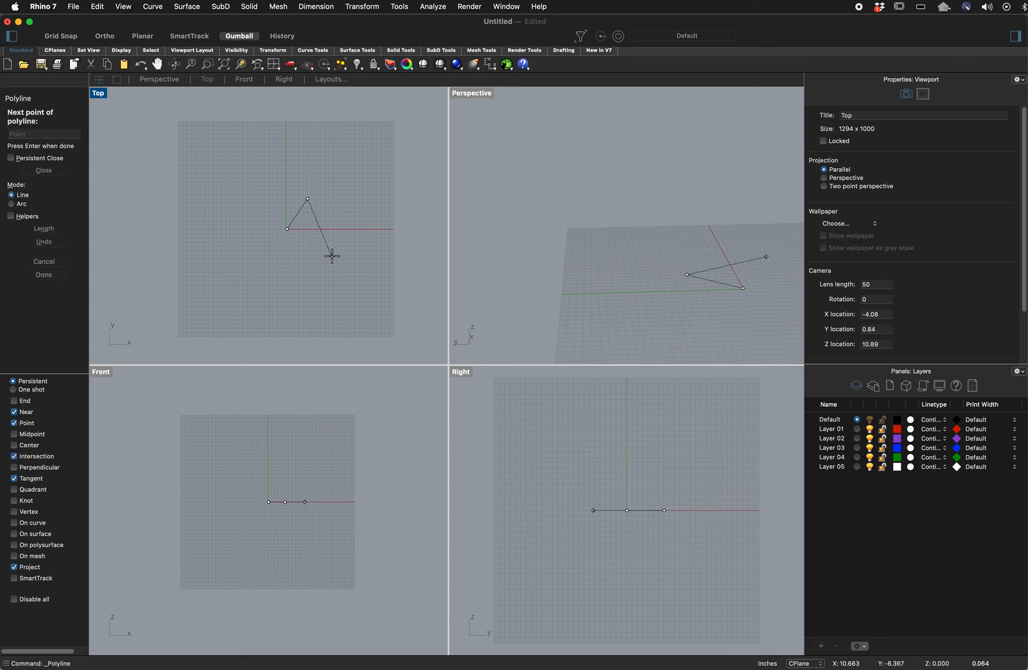
click(350, 208)
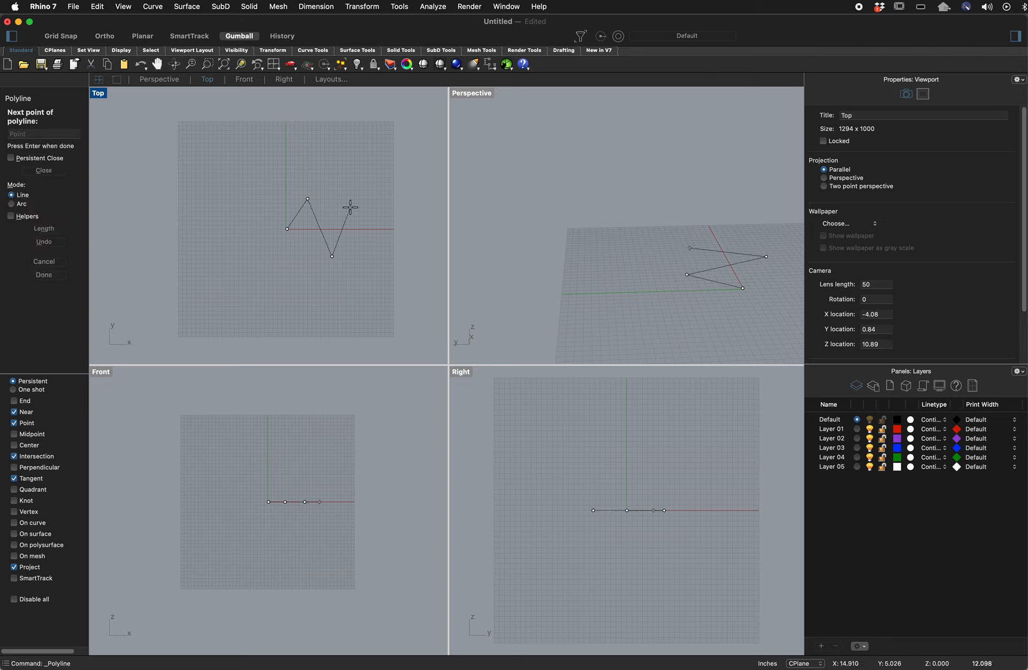
click(370, 249)
key(Return)
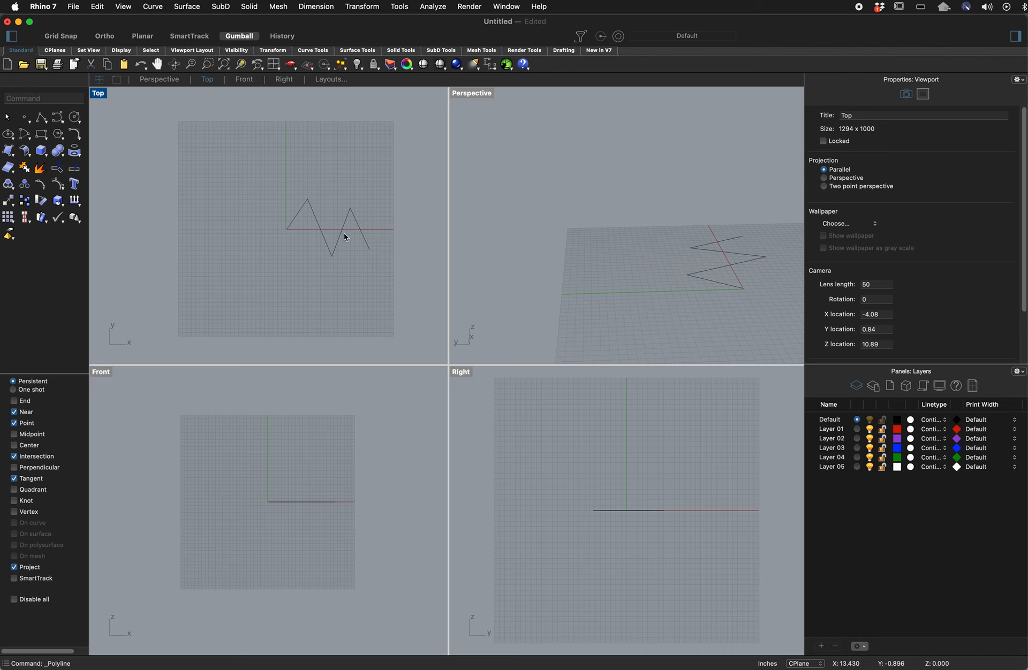
Select the zigzag polyline, turn the Gumball off, and clear the selection.
click(340, 242)
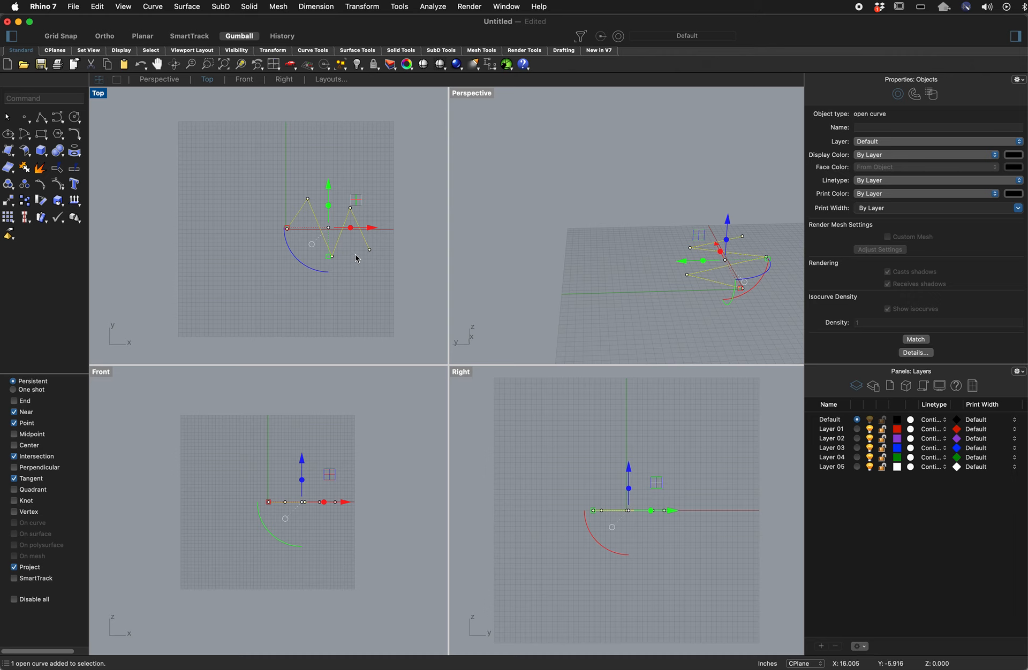
click(356, 257)
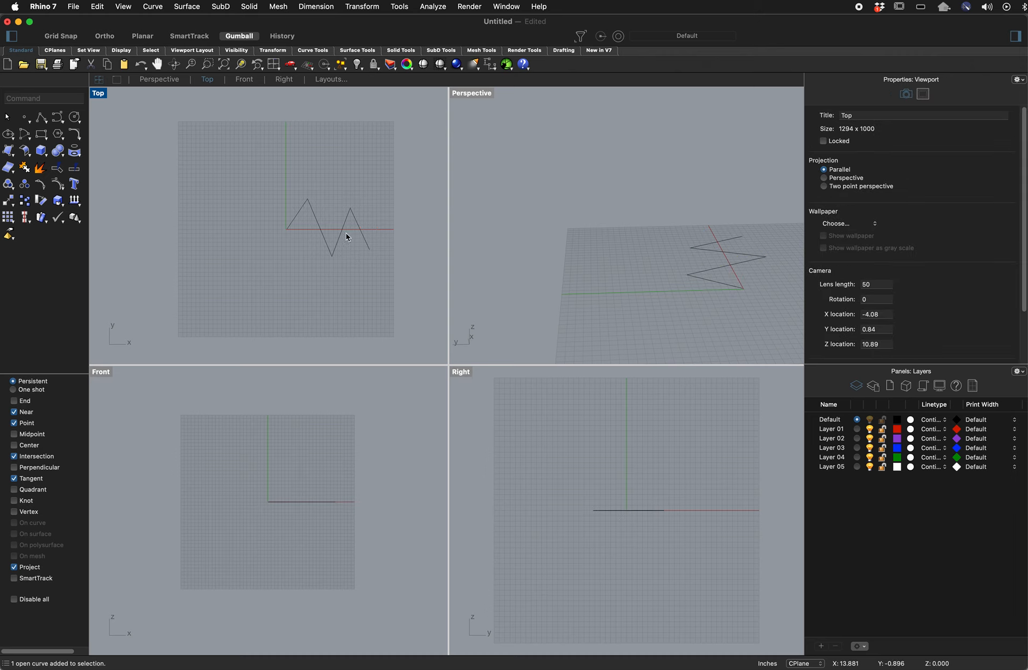
click(344, 237)
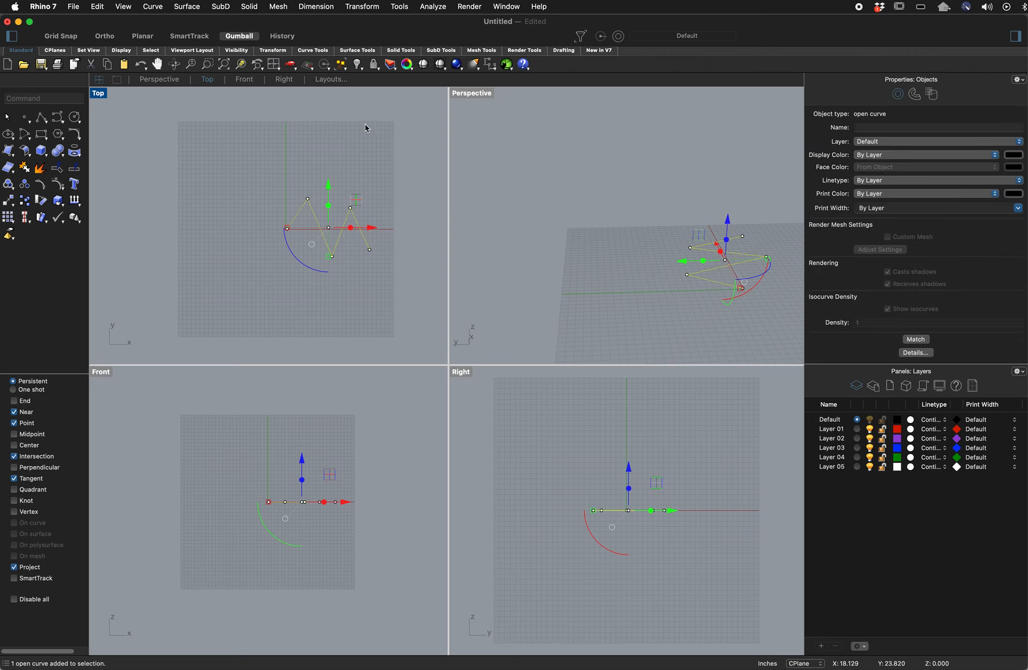
click(243, 38)
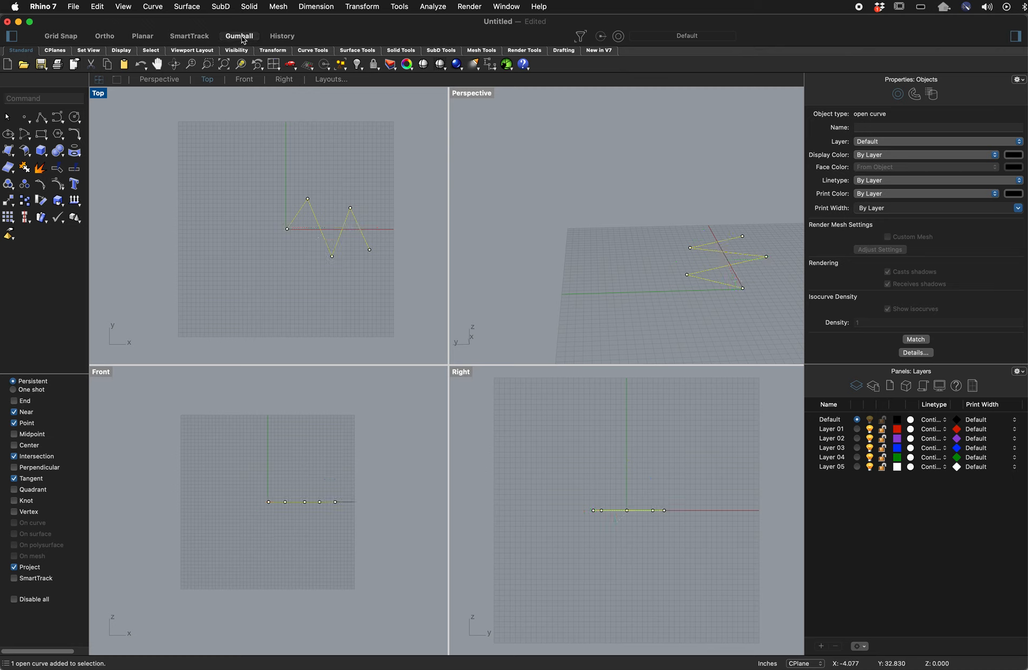
key(Escape)
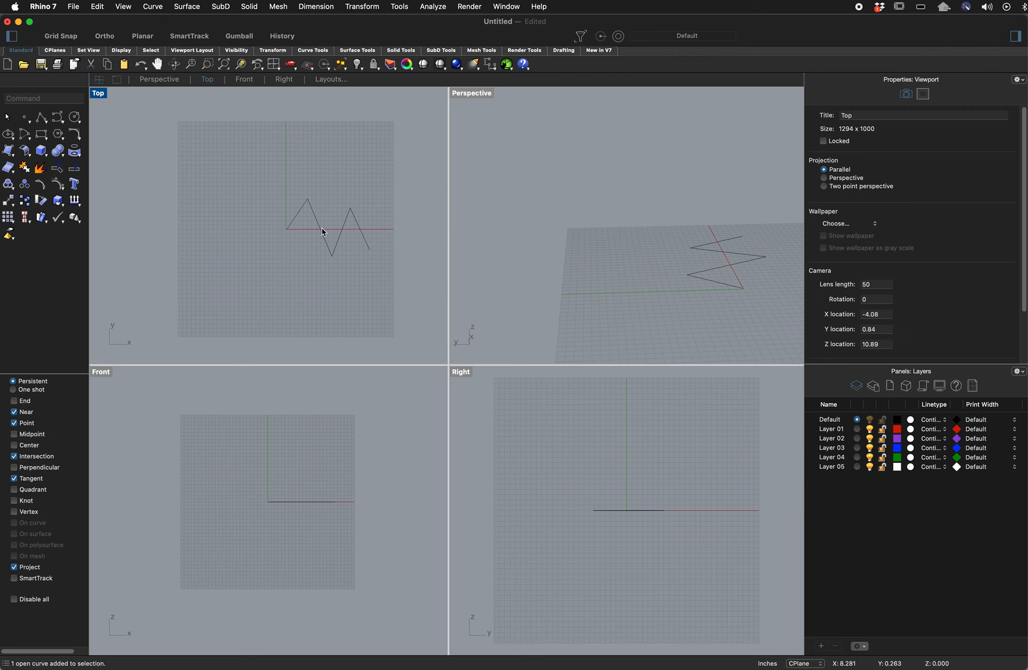
Using the Gumball, move the zigzag polyline in positive Y and positive Z and rotate it counterclockwise in the Top view.
click(322, 231)
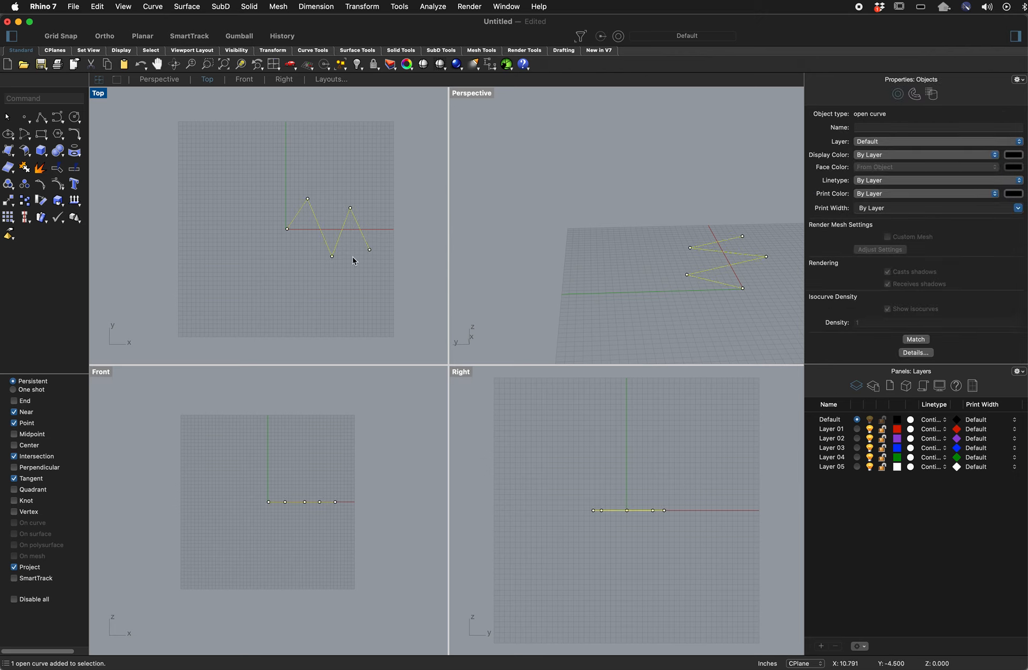
click(239, 36)
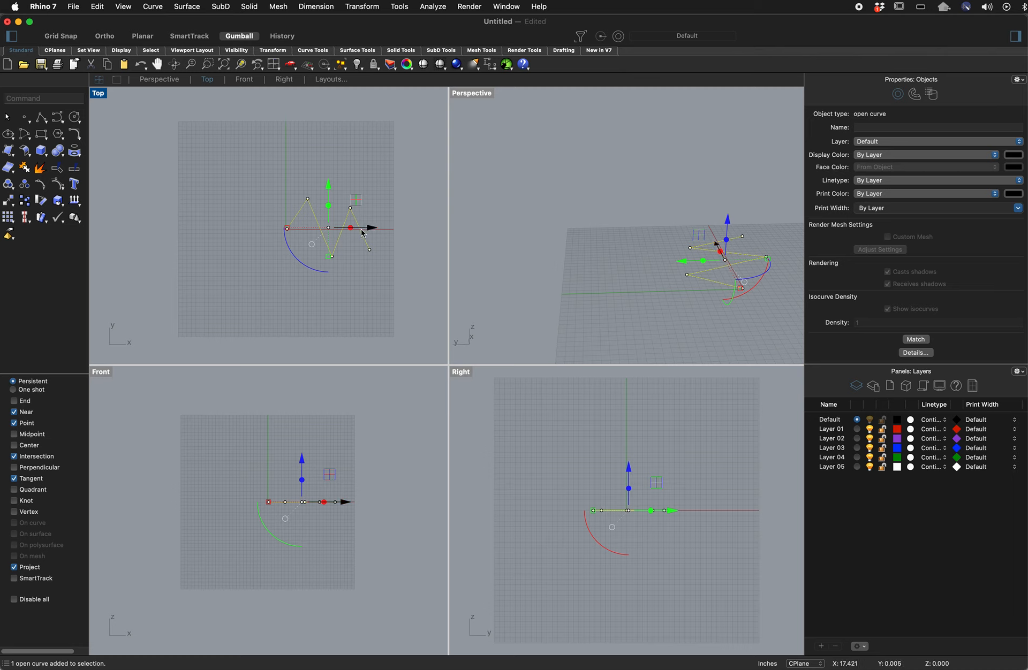
mouse_move(363, 233)
mouse_down()
mouse_move(318, 232)
mouse_move(363, 233)
mouse_up()
mouse_move(329, 196)
mouse_down()
mouse_move(329, 172)
mouse_move(326, 206)
mouse_move(326, 183)
mouse_up()
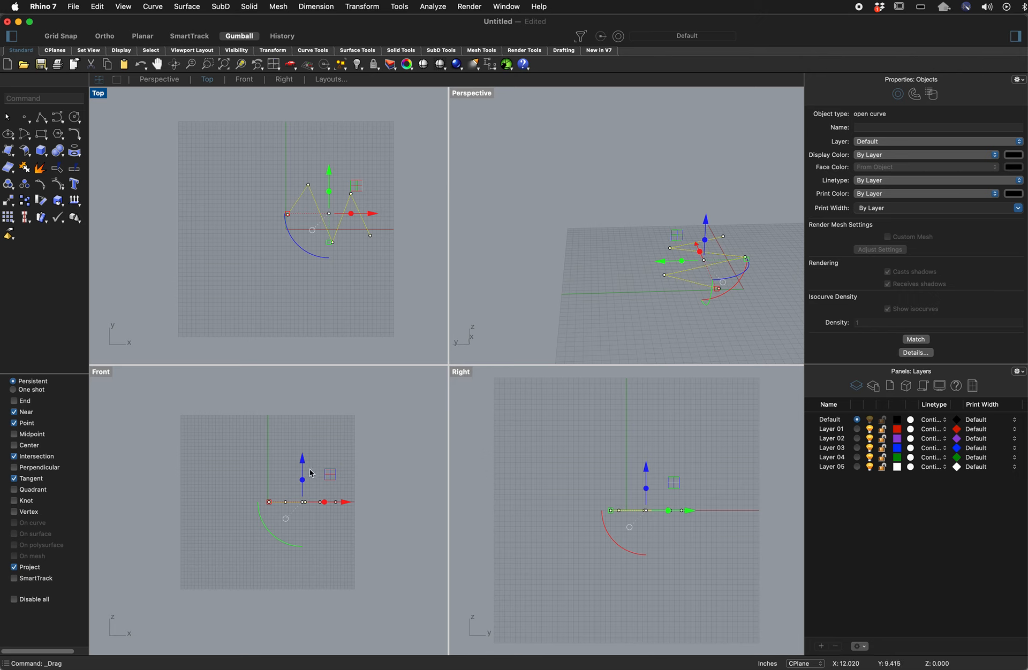
mouse_move(303, 478)
mouse_down()
mouse_move(304, 428)
mouse_move(306, 466)
mouse_up()
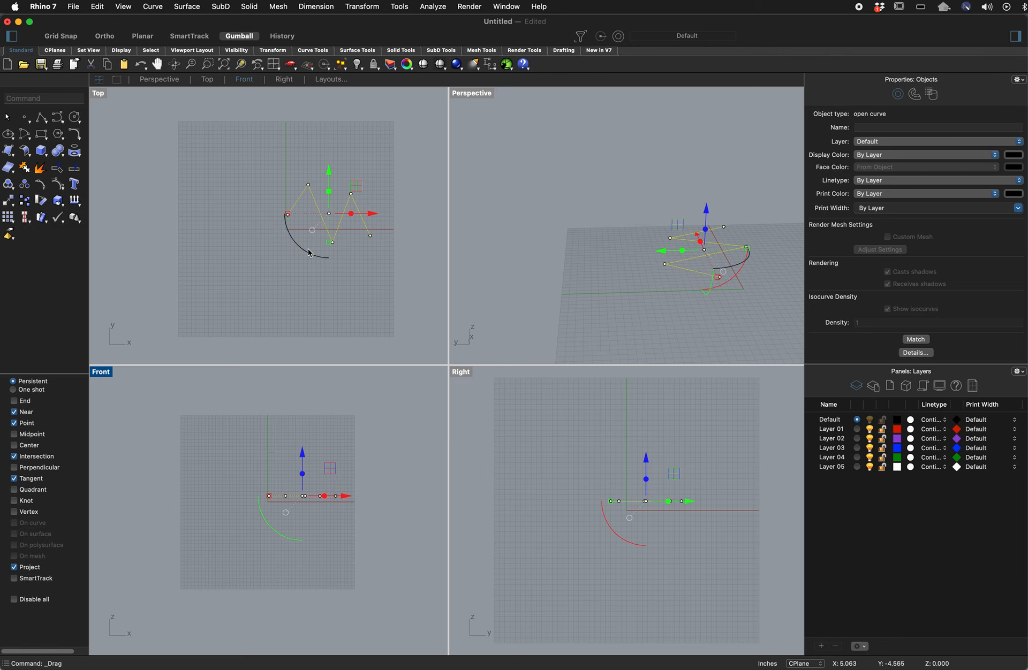
mouse_move(304, 253)
mouse_down()
mouse_move(349, 259)
mouse_move(351, 269)
mouse_up()
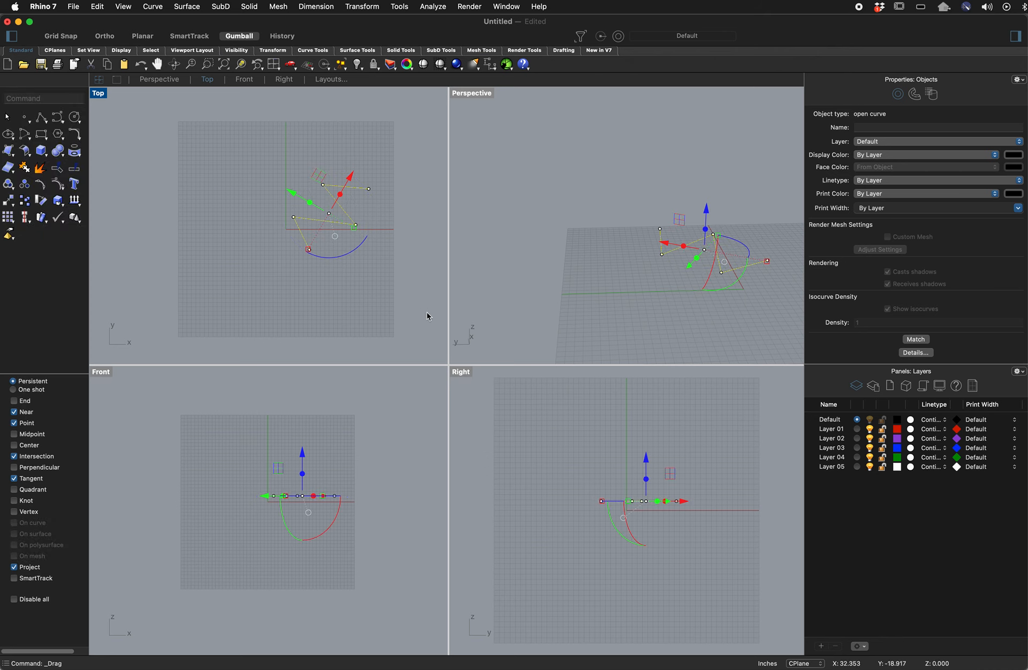
click(348, 347)
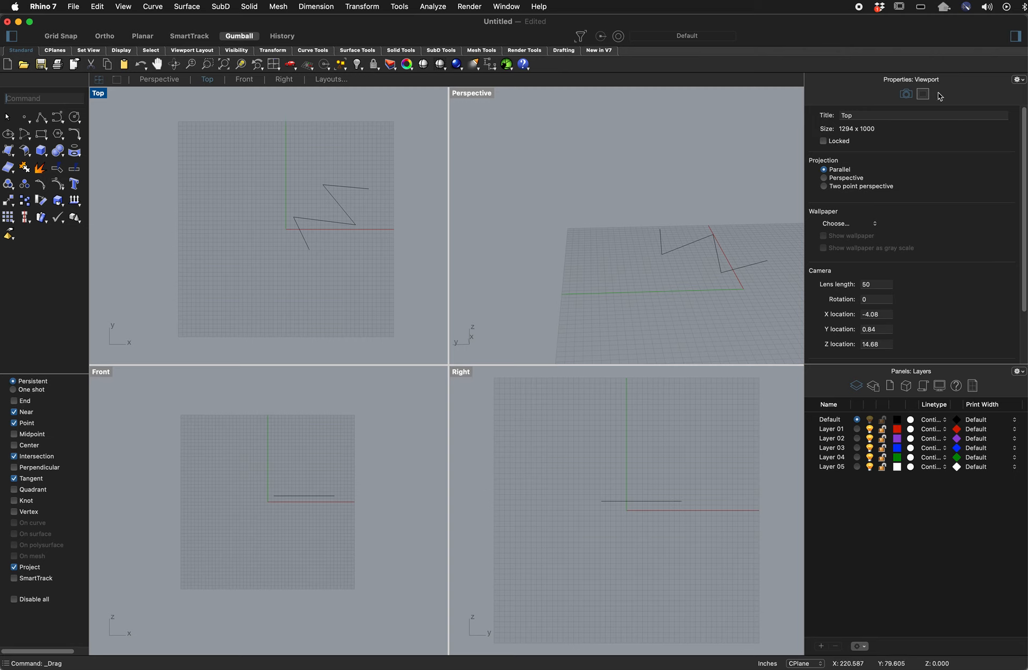
text(Polyline)
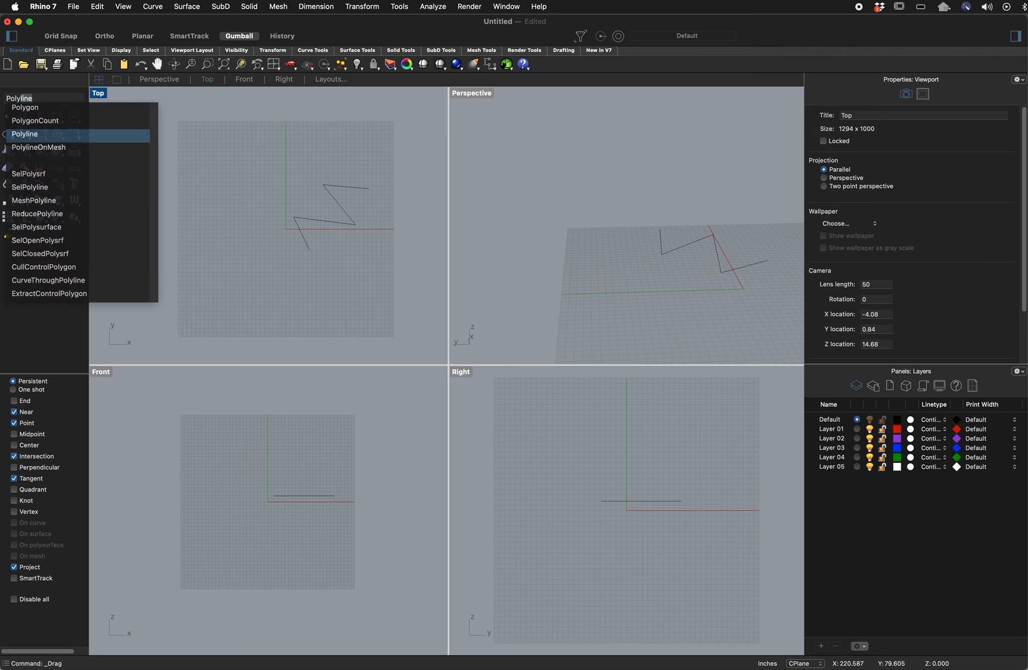
key(Return)
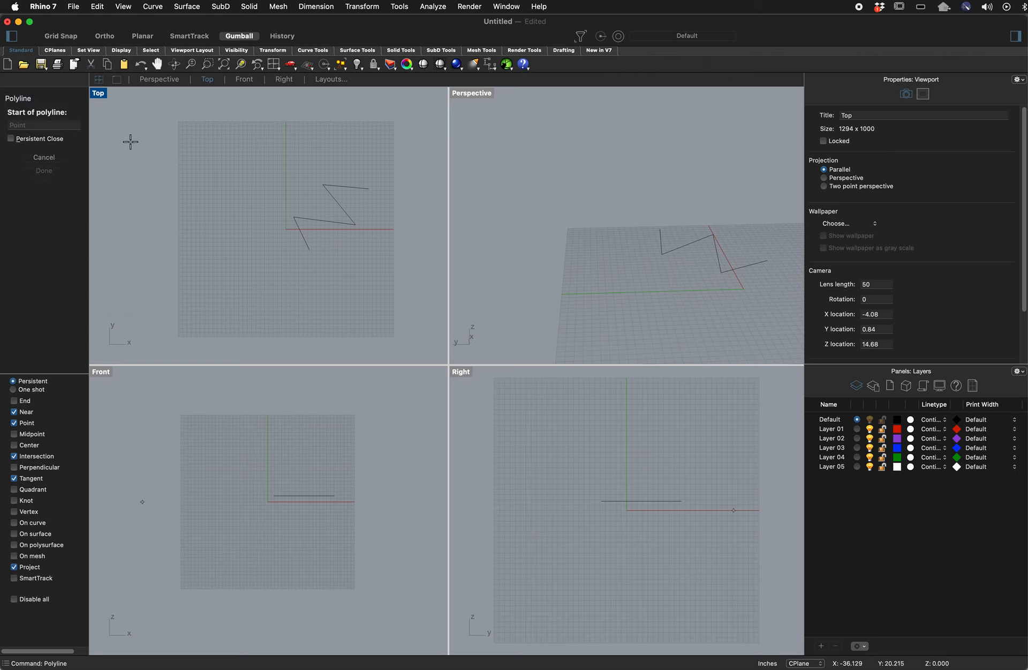
click(40, 125)
text(0,0,0)
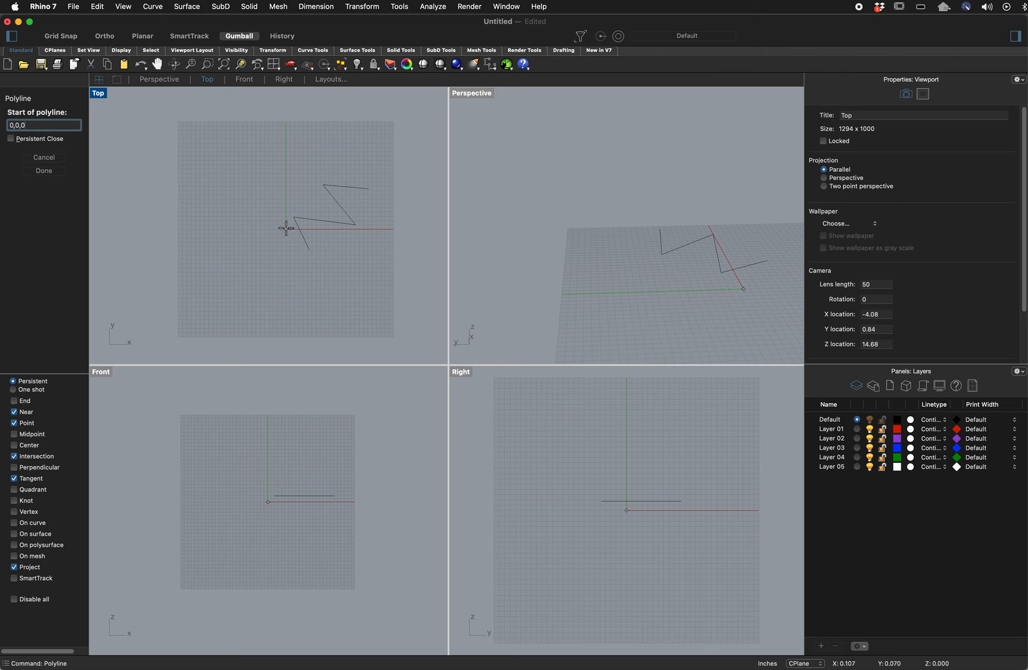
key(Return)
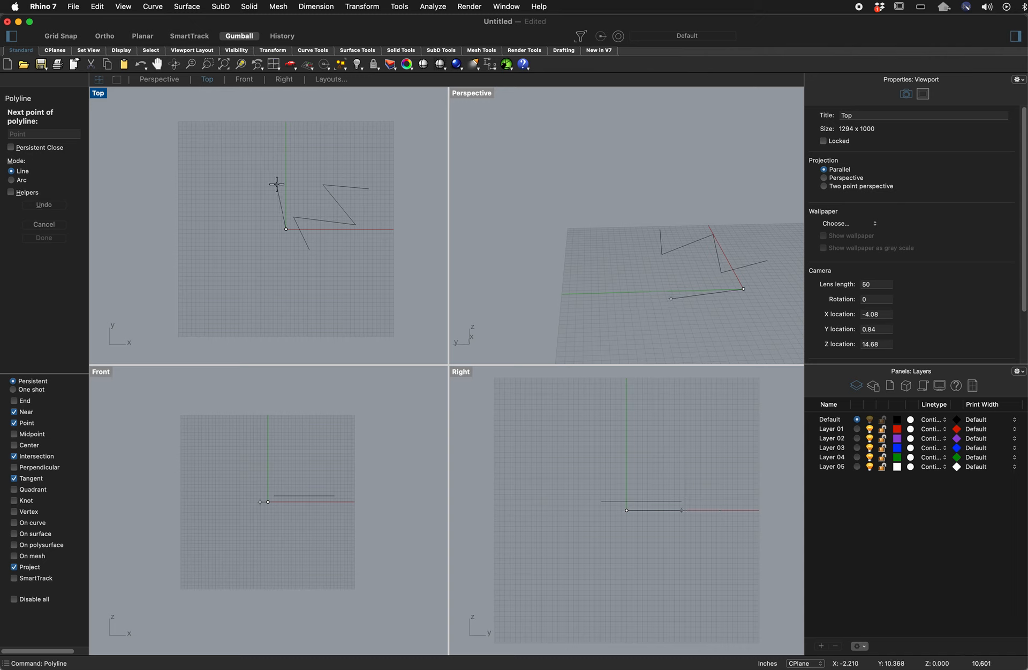
click(80, 133)
key(Escape)
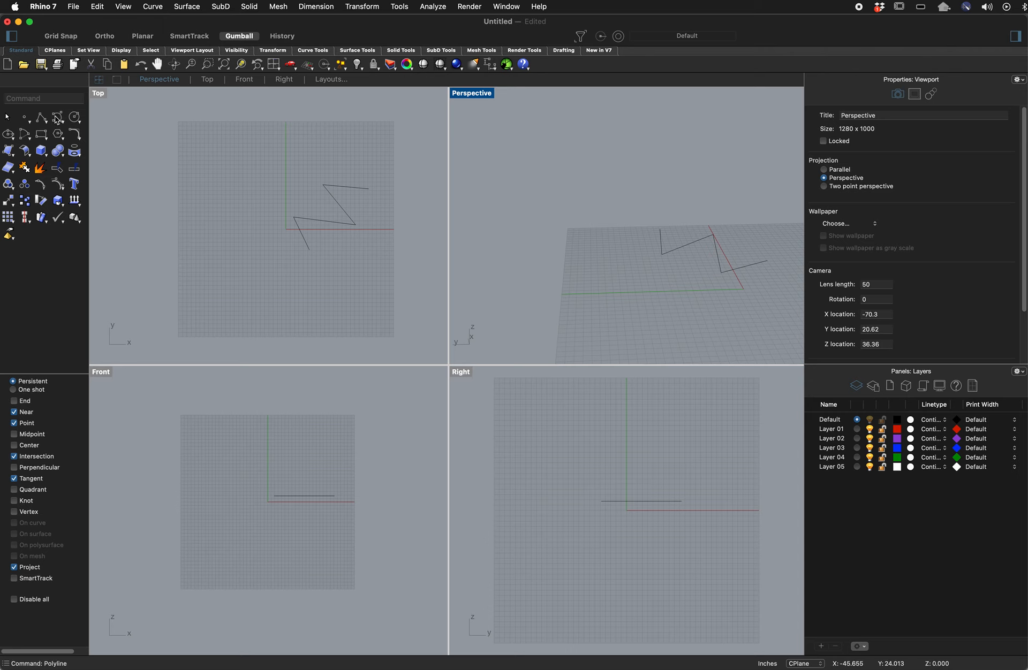
Start a new polyline at exactly 0,0,0 and place its second point at 0,10,0.
text(polyline)
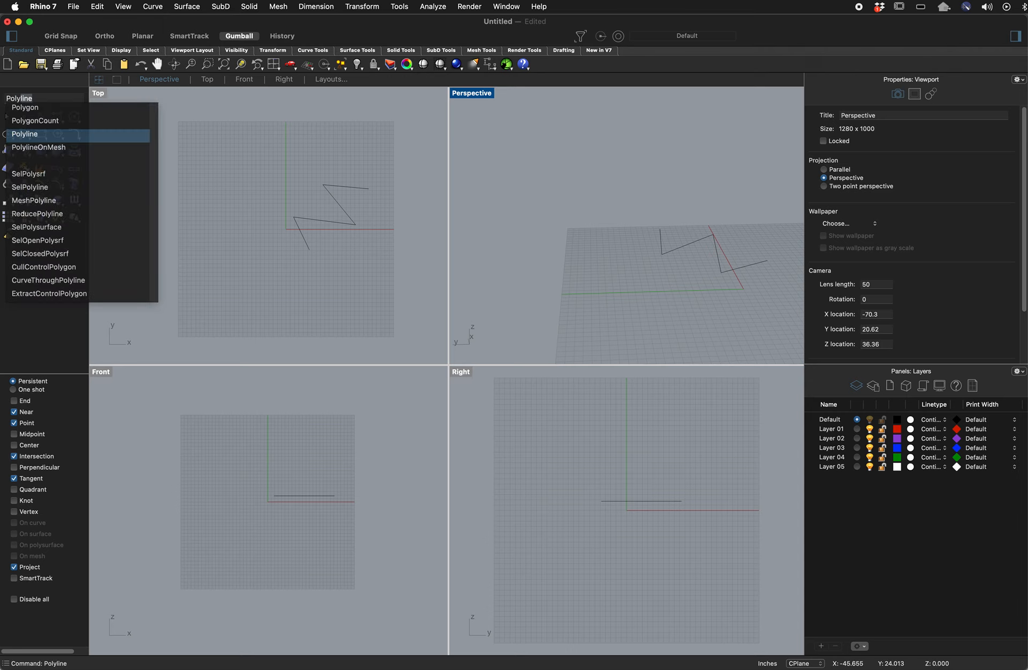
key(Return)
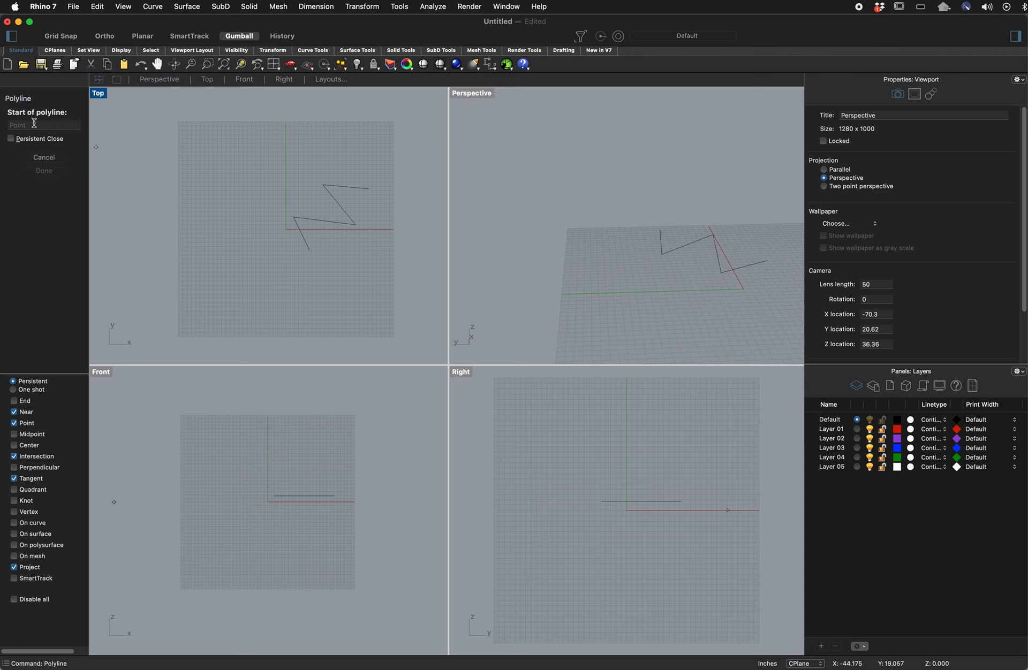
click(39, 125)
text(0,0,0)
key(Return)
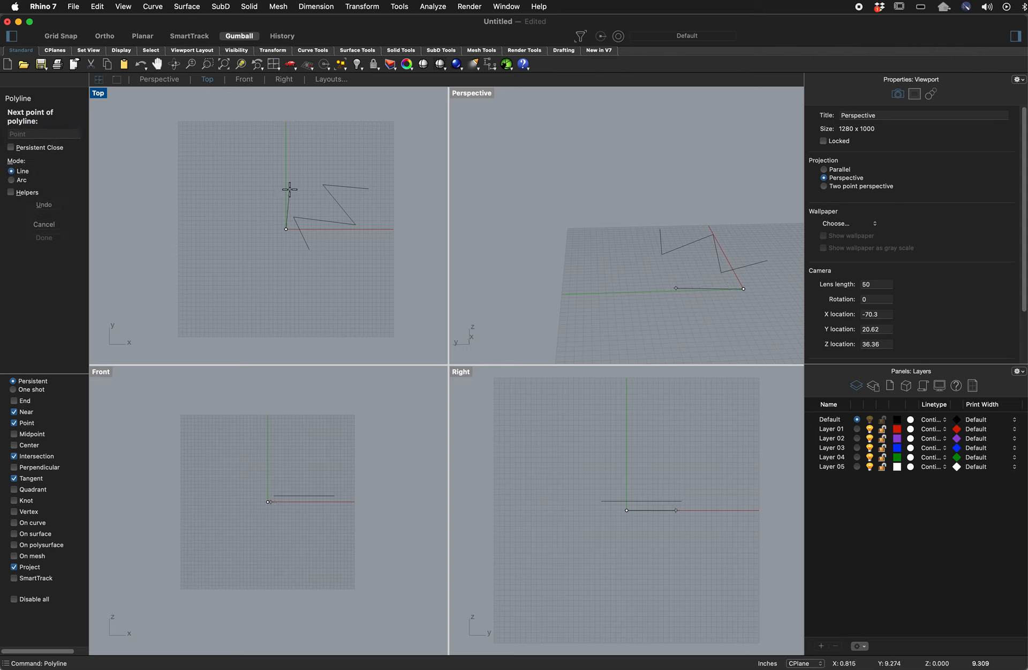
click(62, 134)
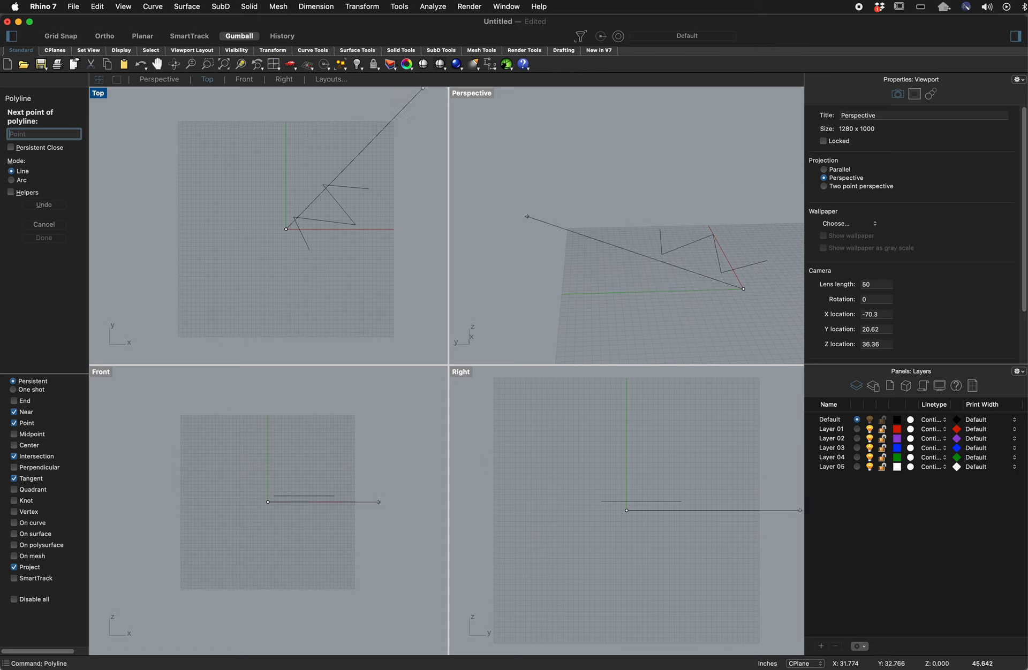
text(0)
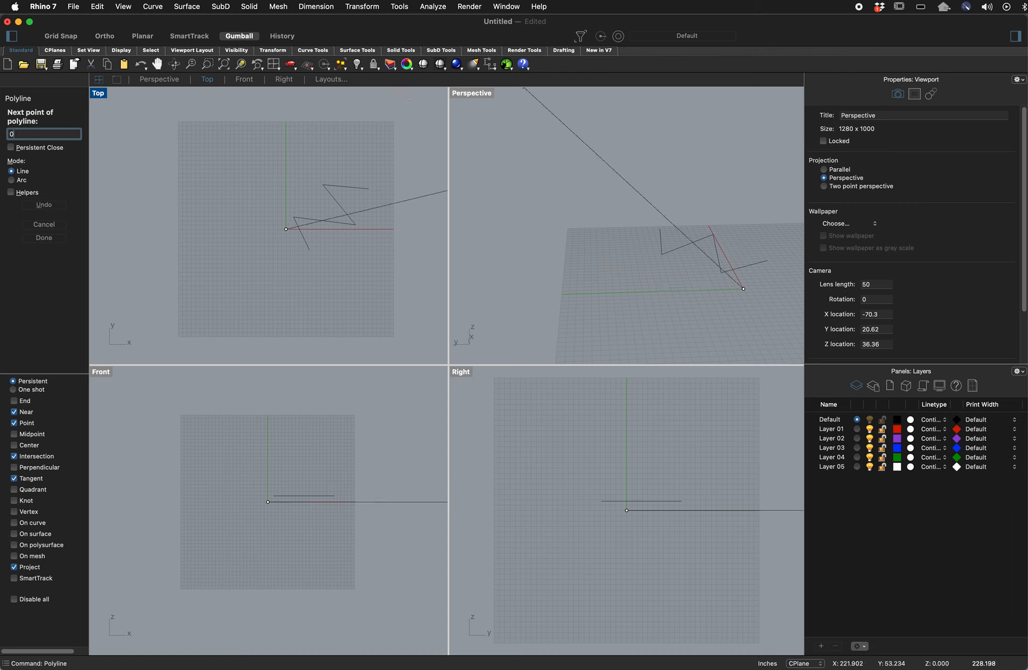
text(,1)
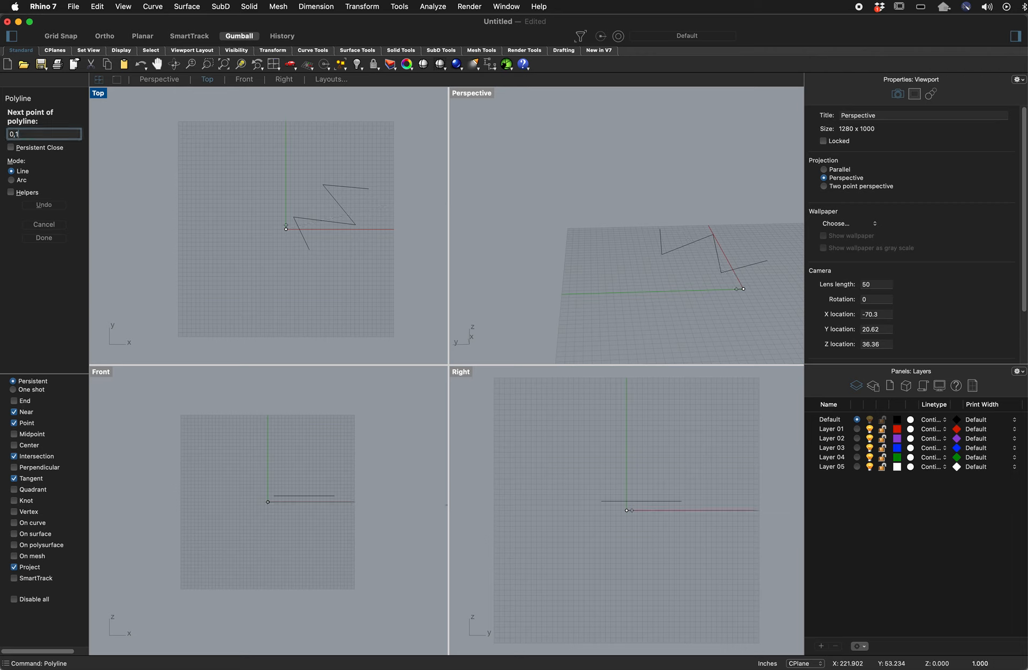
text(0,0)
key(Return)
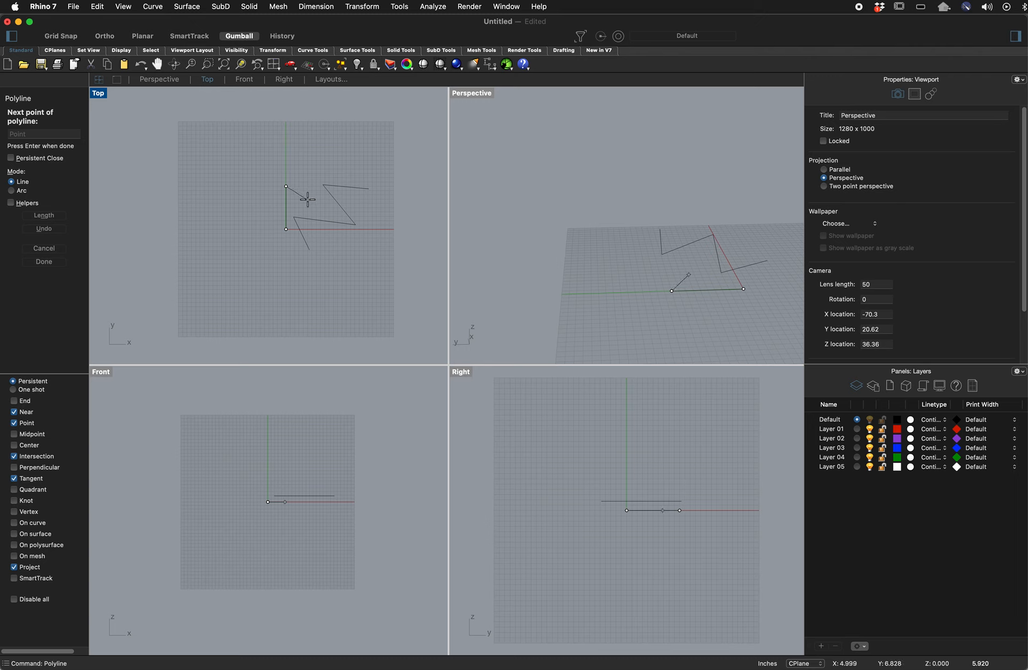
Add four more polyline vertices in the Top view, starting at about 5.0,6.8 with the third at about 15.9,6.2, and close it at the origin.
click(307, 200)
click(330, 170)
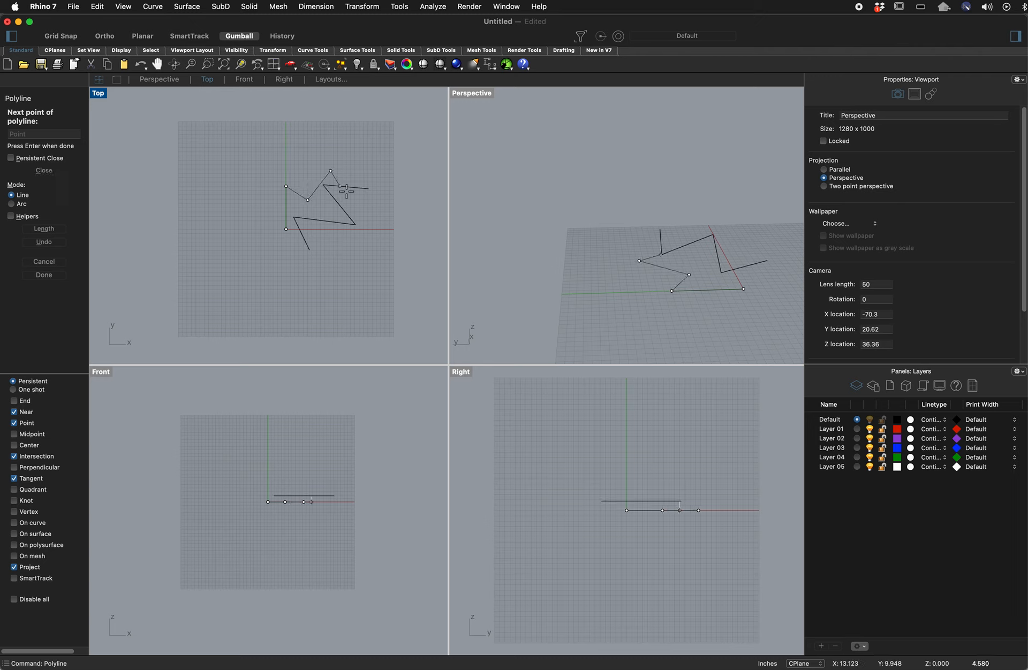
click(354, 202)
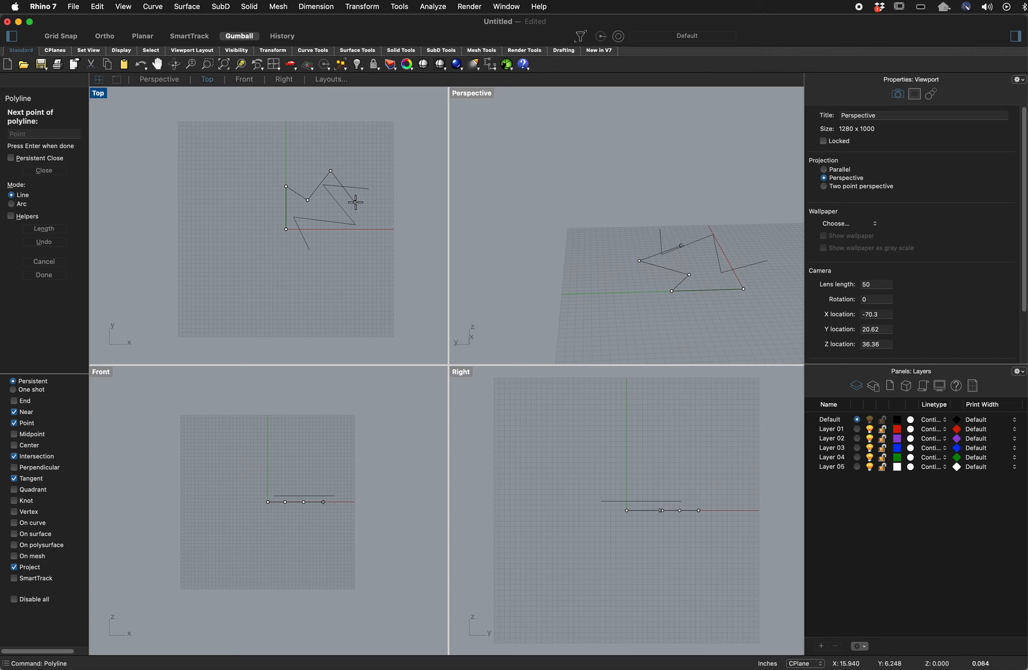
click(350, 246)
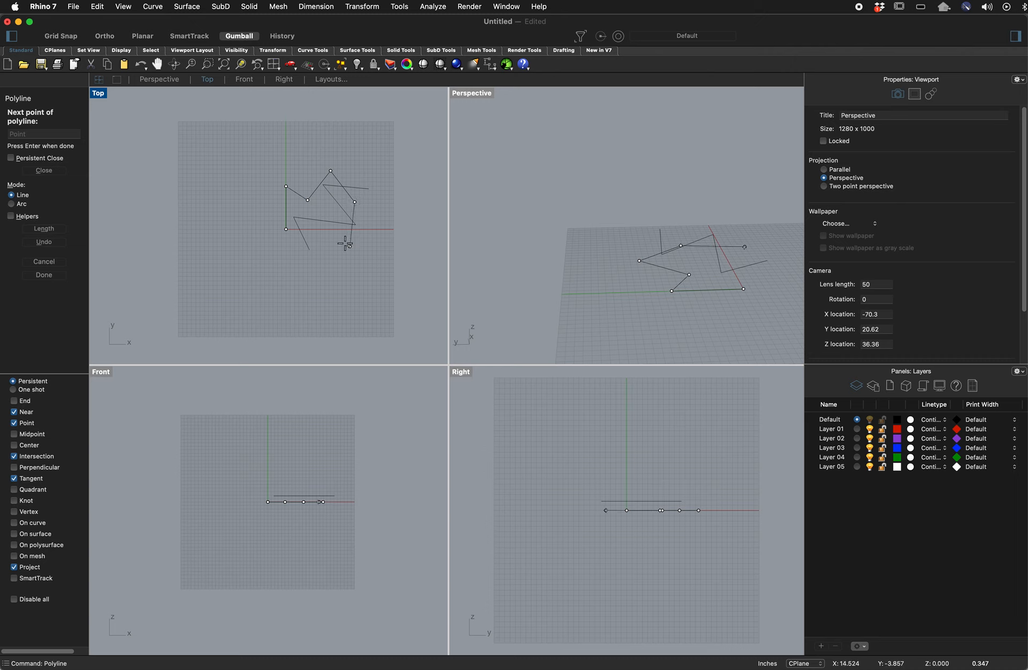
right_click(286, 228)
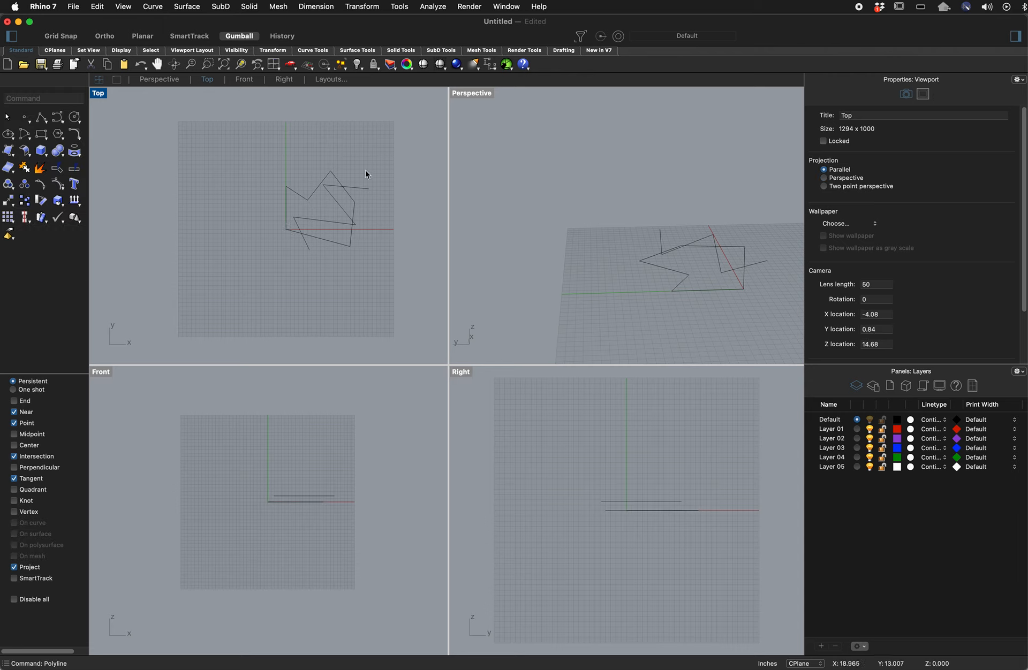
Move the closed polyline toward negative X and slightly positive Y in the Top view, and delete its lowest vertex.
drag(318, 192, 257, 178)
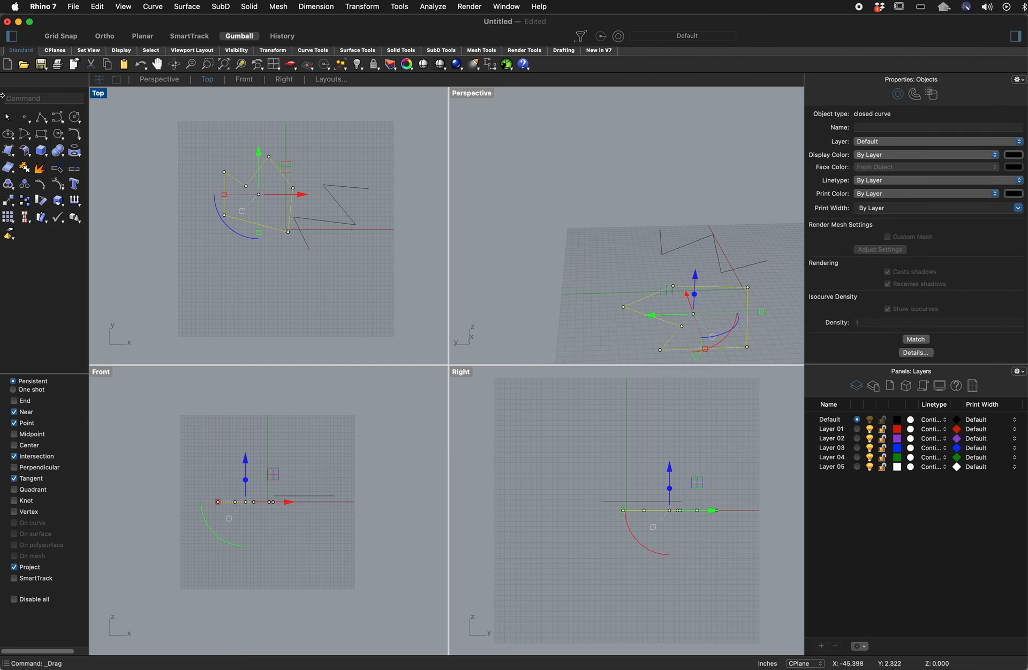
click(305, 261)
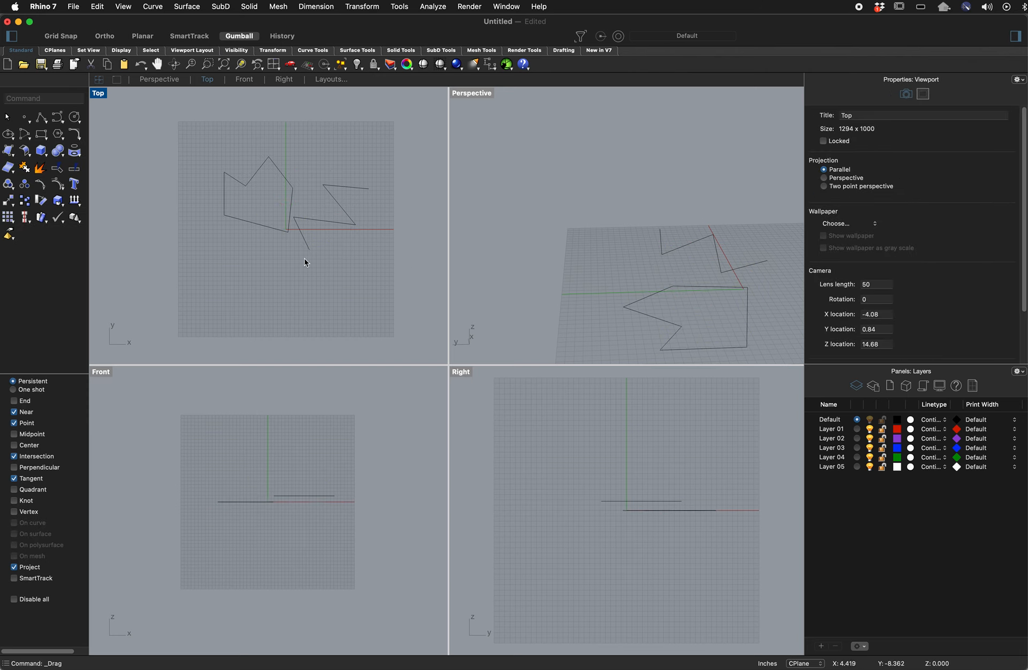
shift+super+click(288, 232)
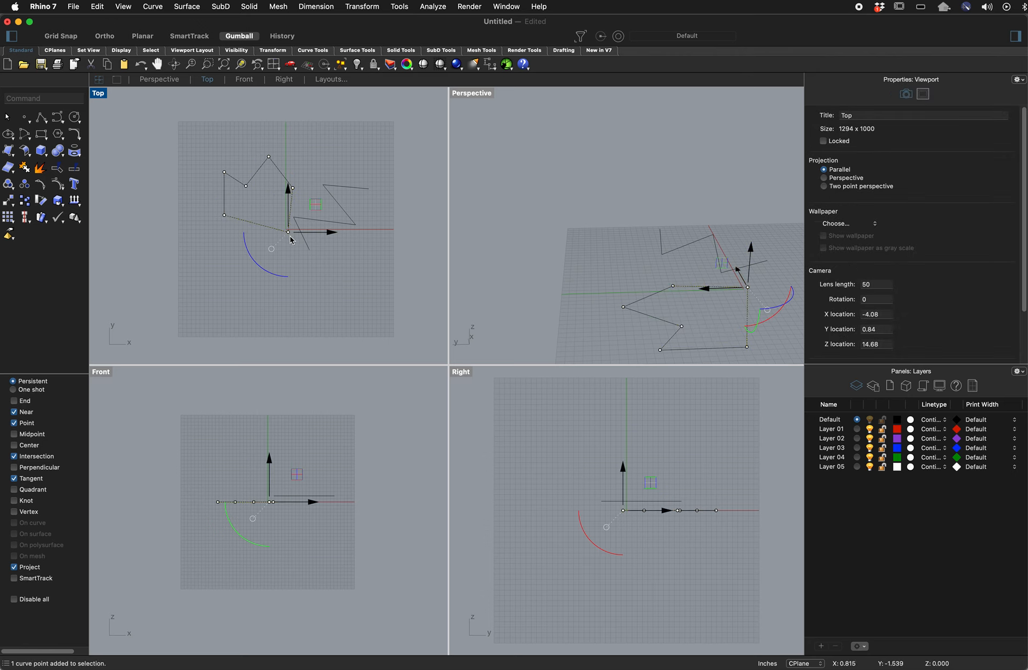
key(Delete)
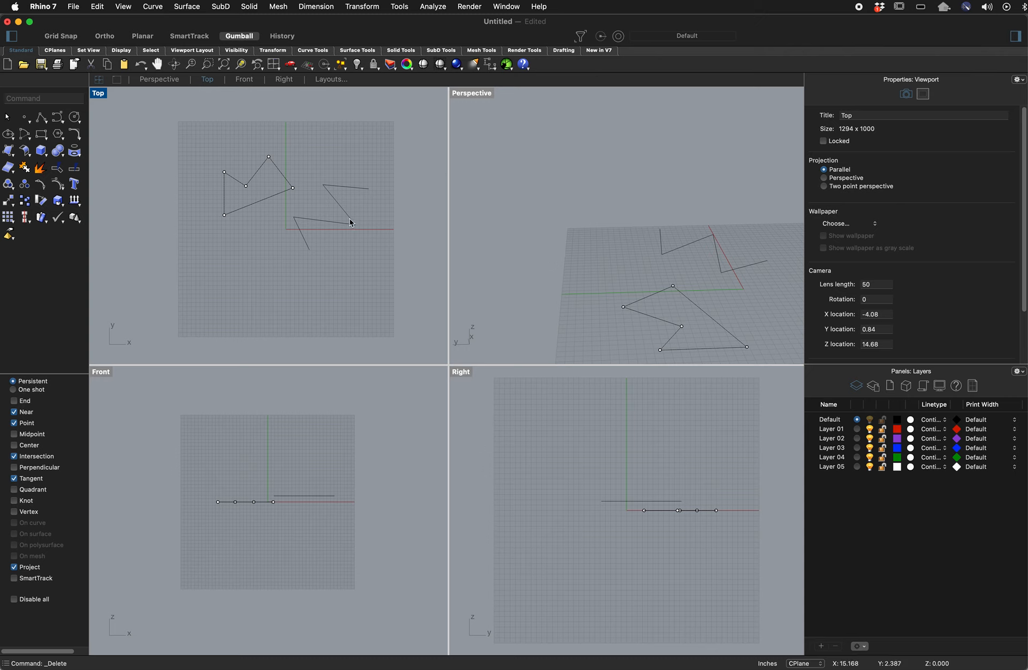
Select the closed polyline as a curve, clear the selection, and delete both polylines from the model.
click(271, 198)
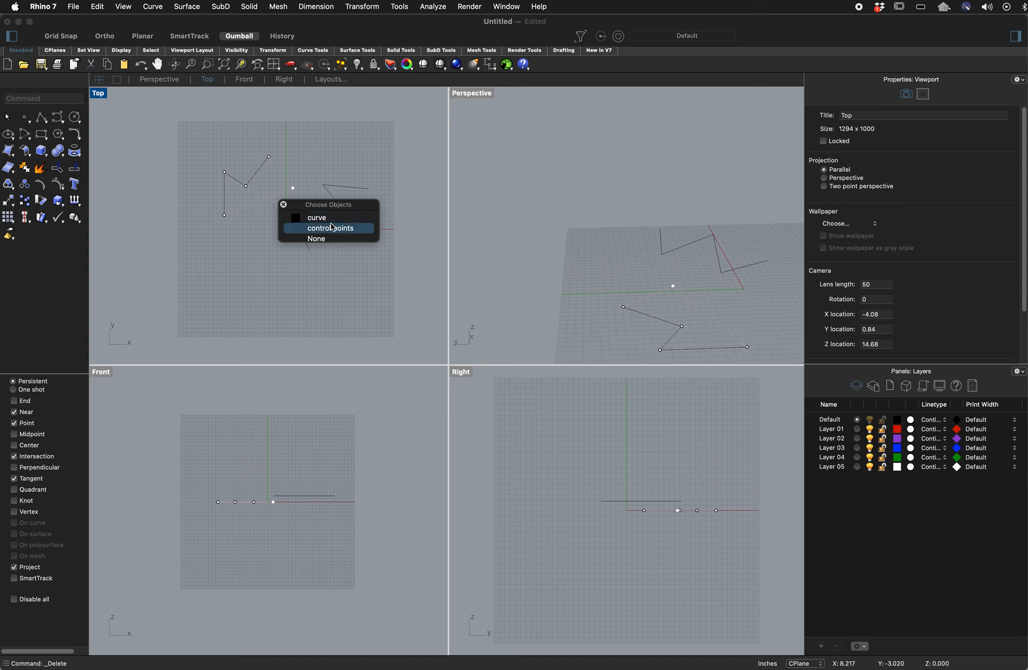
click(332, 221)
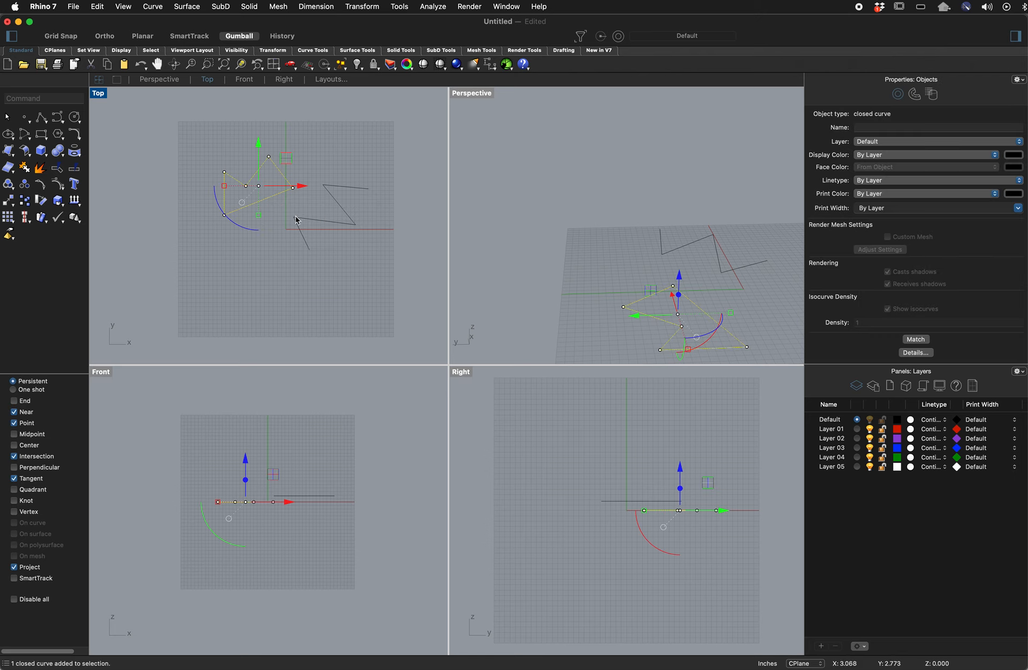
key(Escape)
click(276, 195)
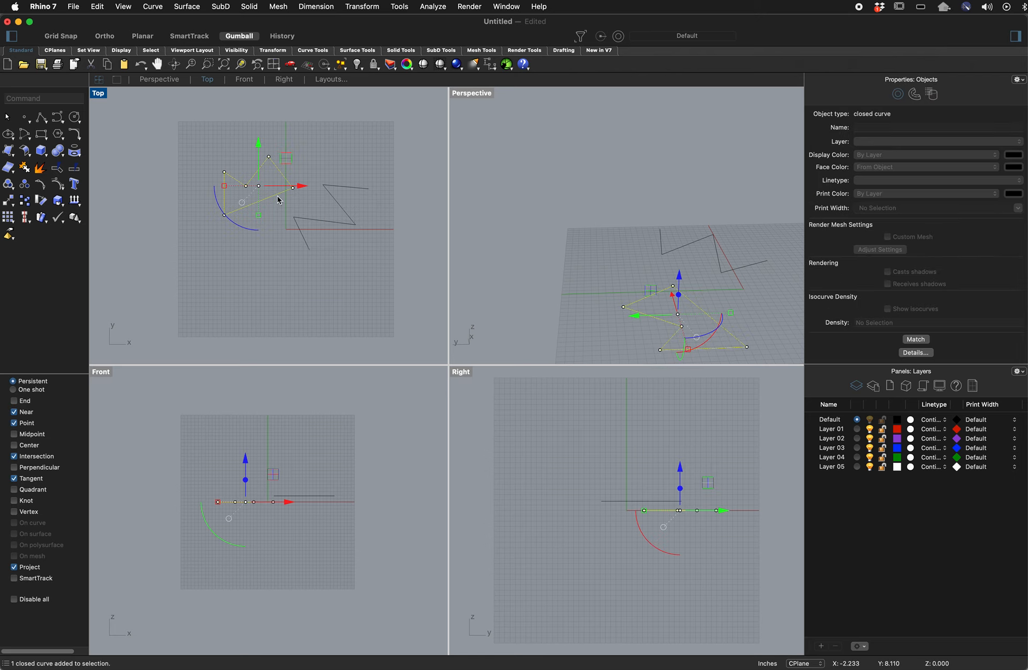
click(270, 258)
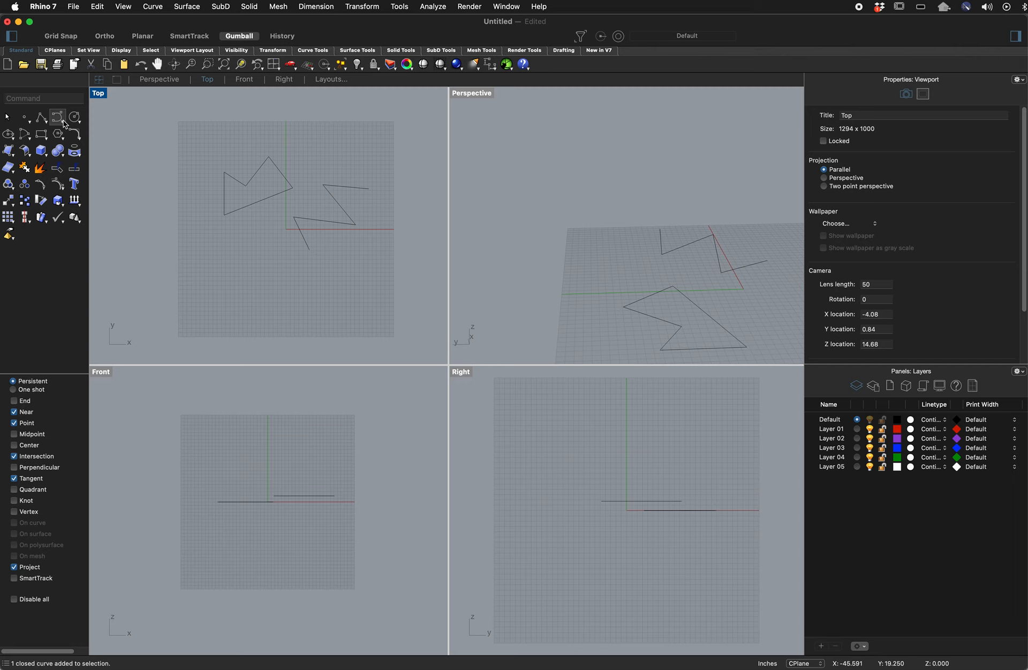
drag(201, 148, 397, 285)
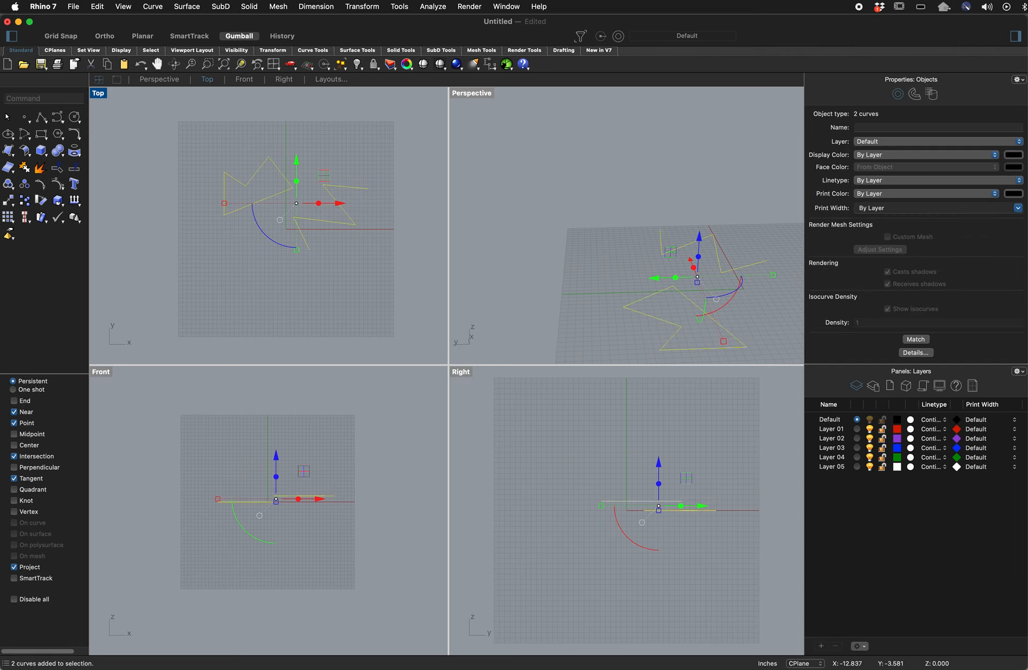
key(Delete)
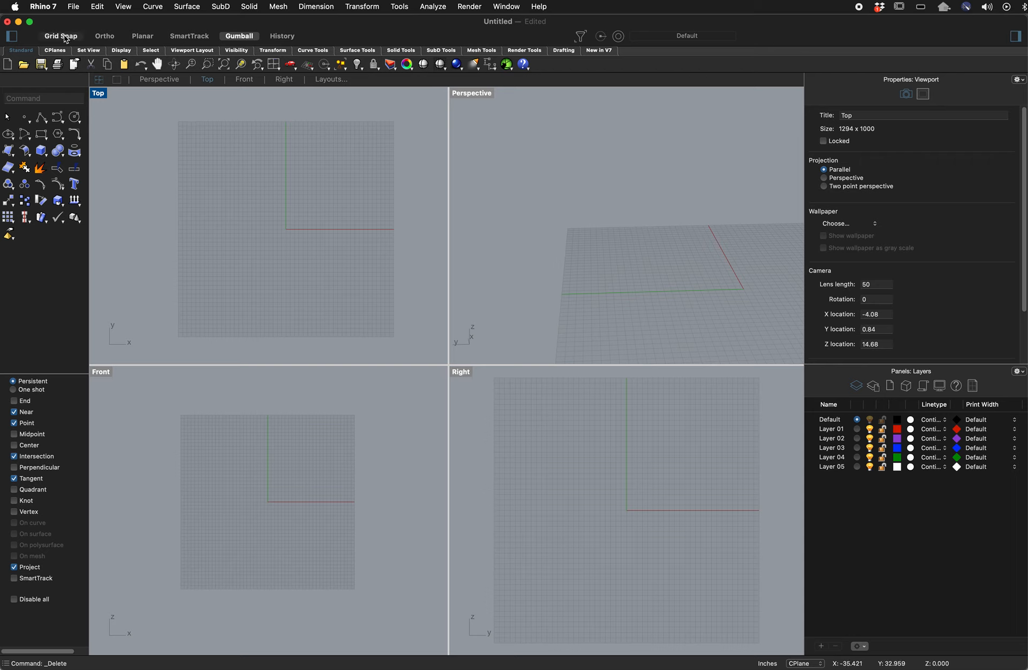
Review the document's grid settings and its model units and tolerances, and close the settings.
click(74, 6)
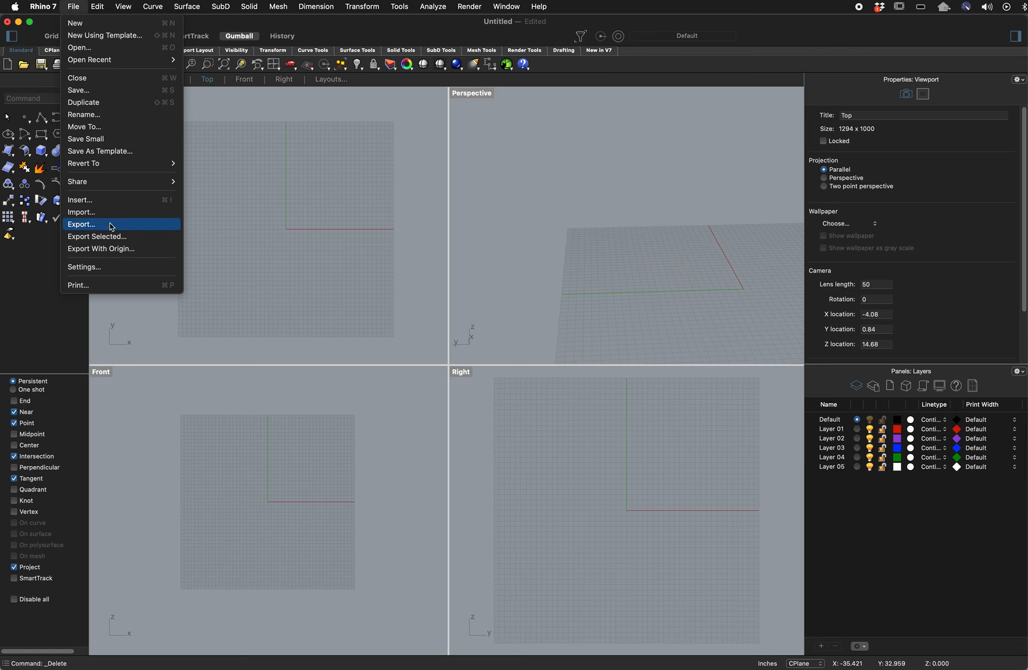
click(110, 267)
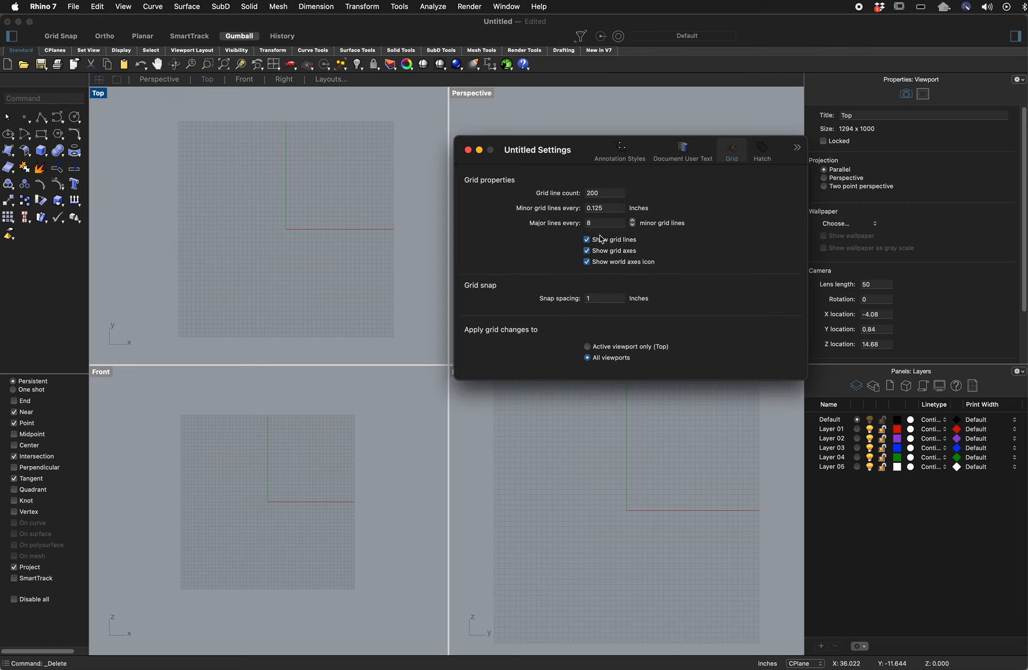
click(797, 148)
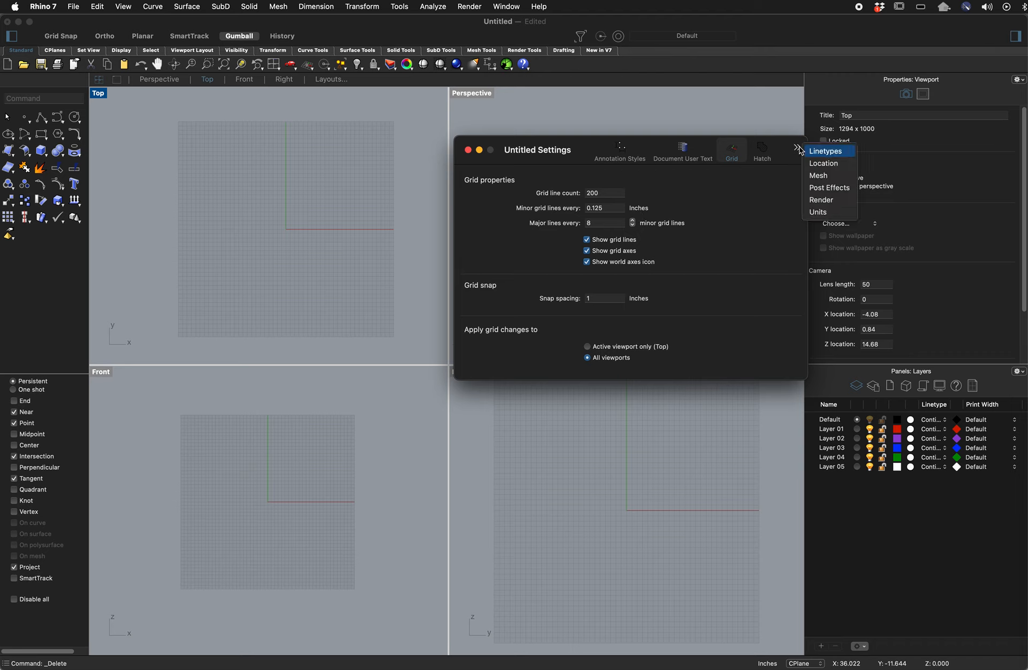
click(807, 235)
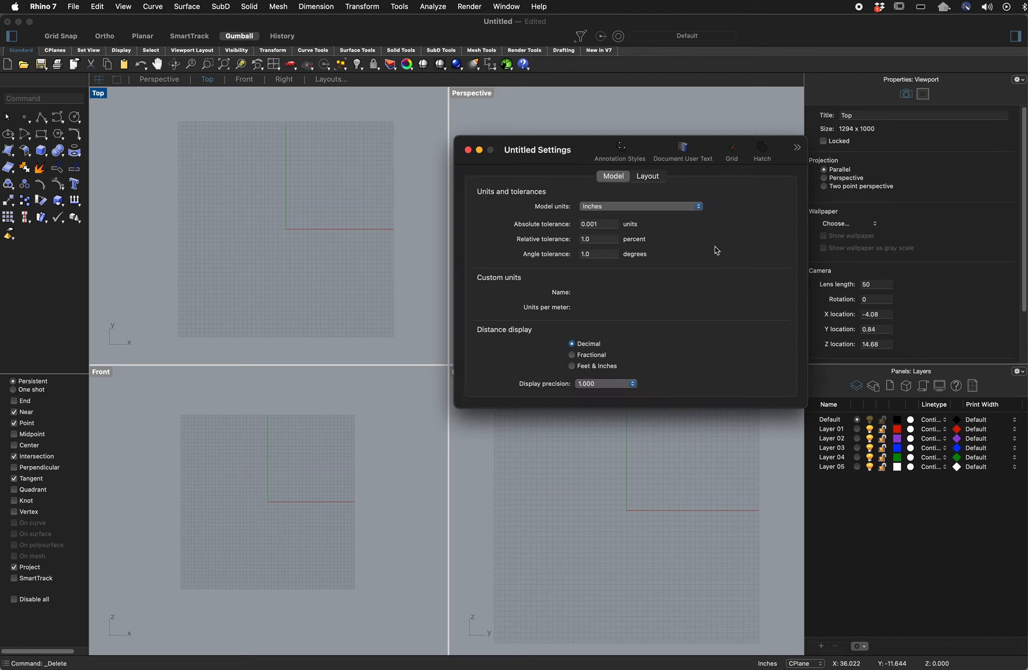
click(467, 150)
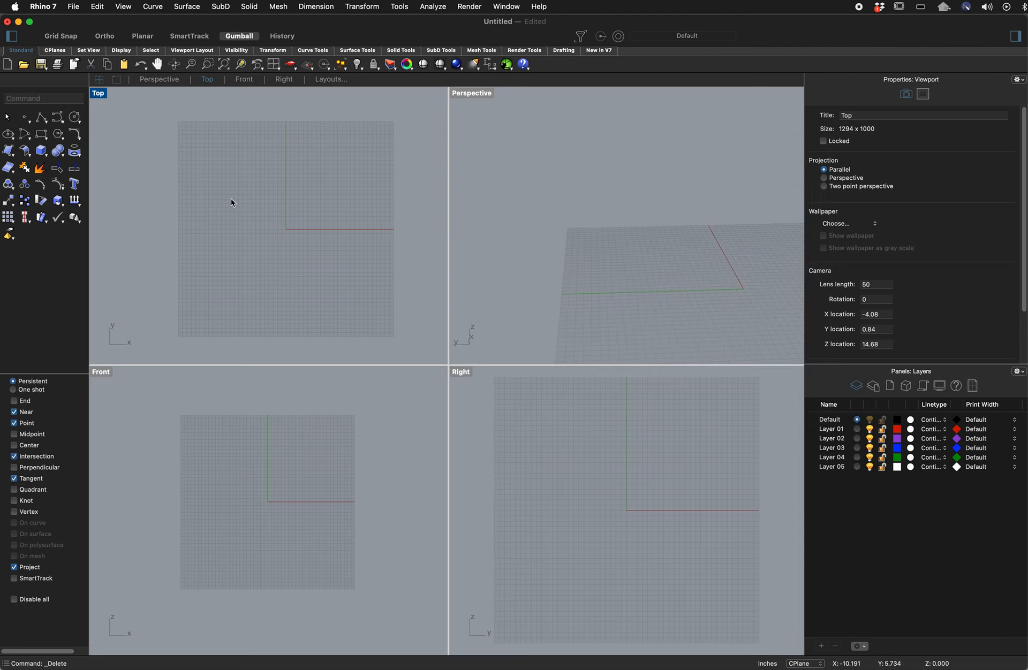
Start a handle curve at the origin in the maximized Top view and draw a short straight segment rising toward positive X and Y.
click(62, 121)
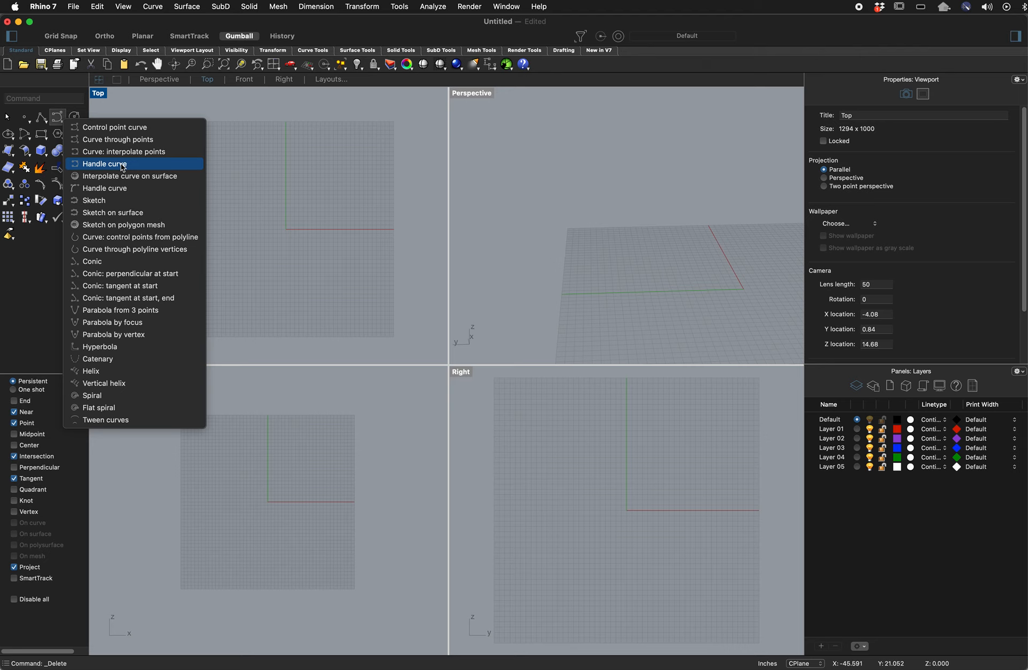
click(122, 165)
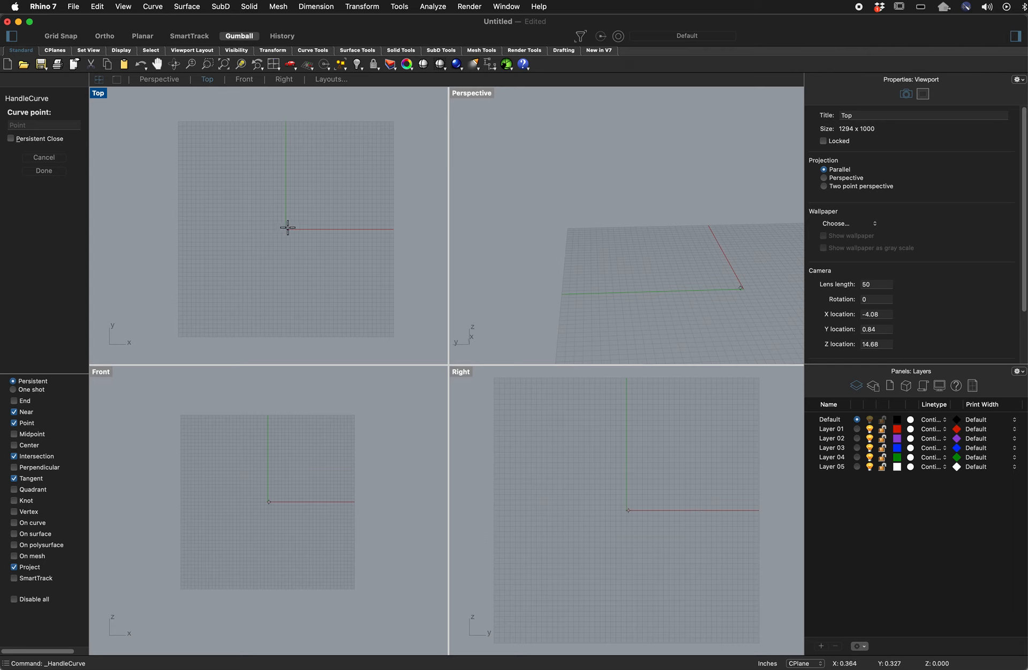
scroll(286, 227, up, 3)
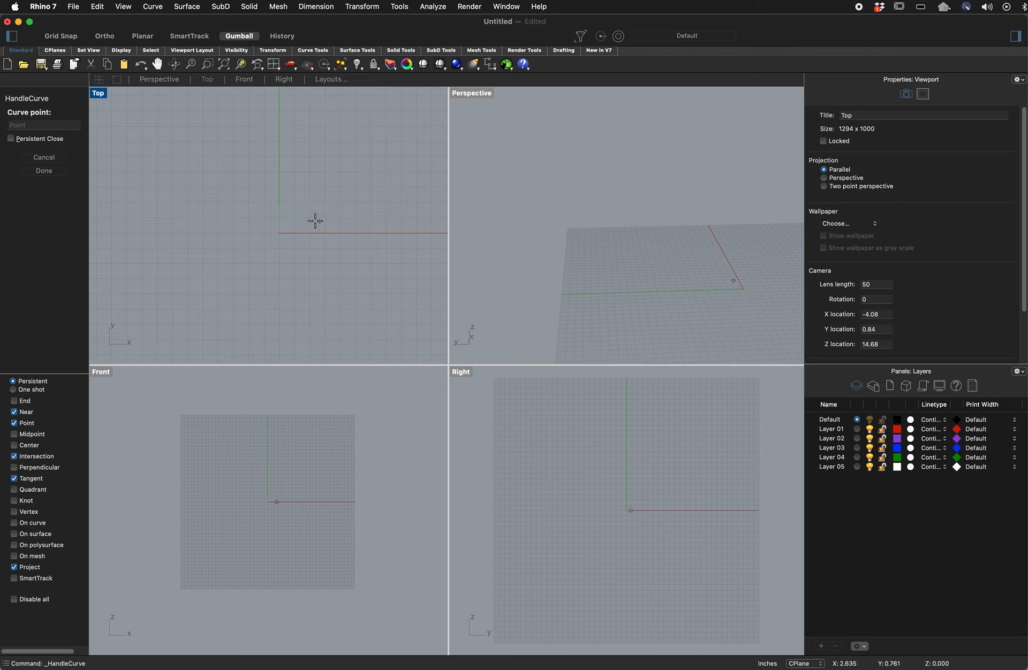
double_click(99, 93)
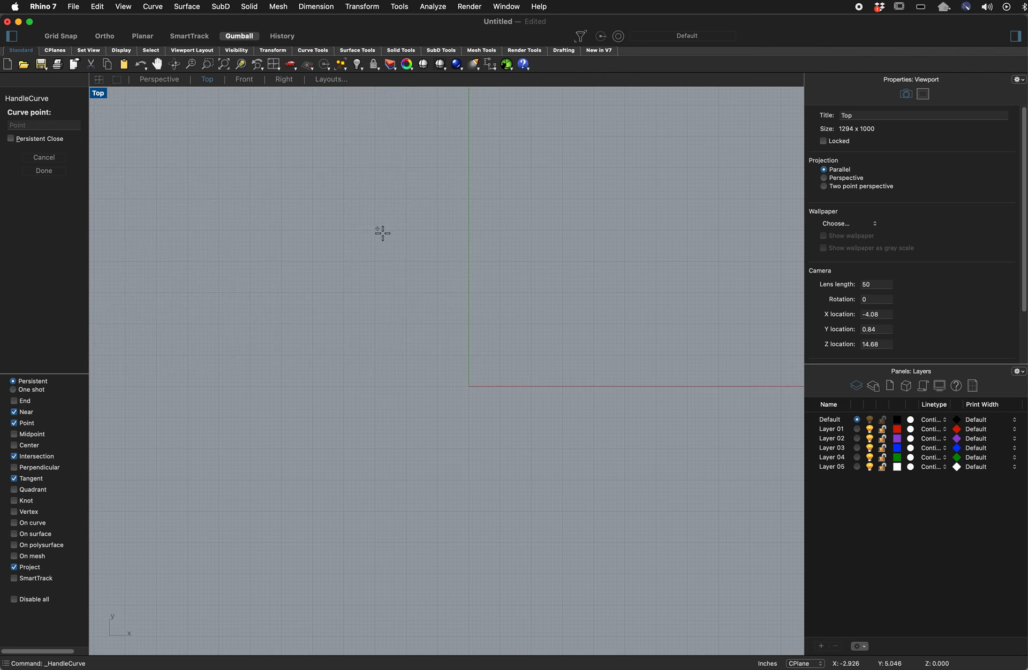
click(469, 385)
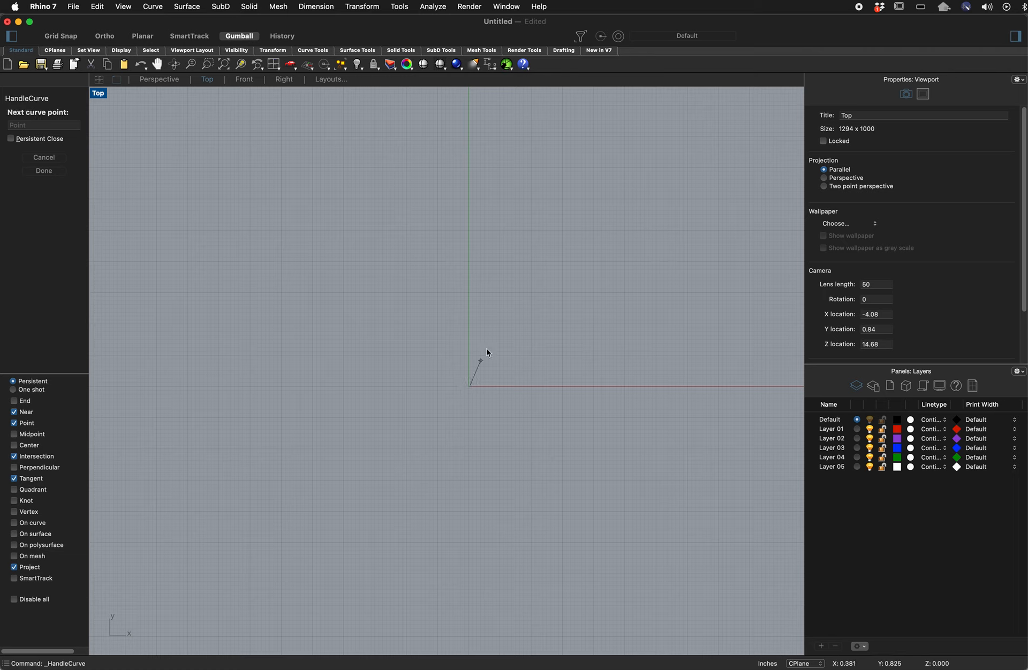
click(501, 324)
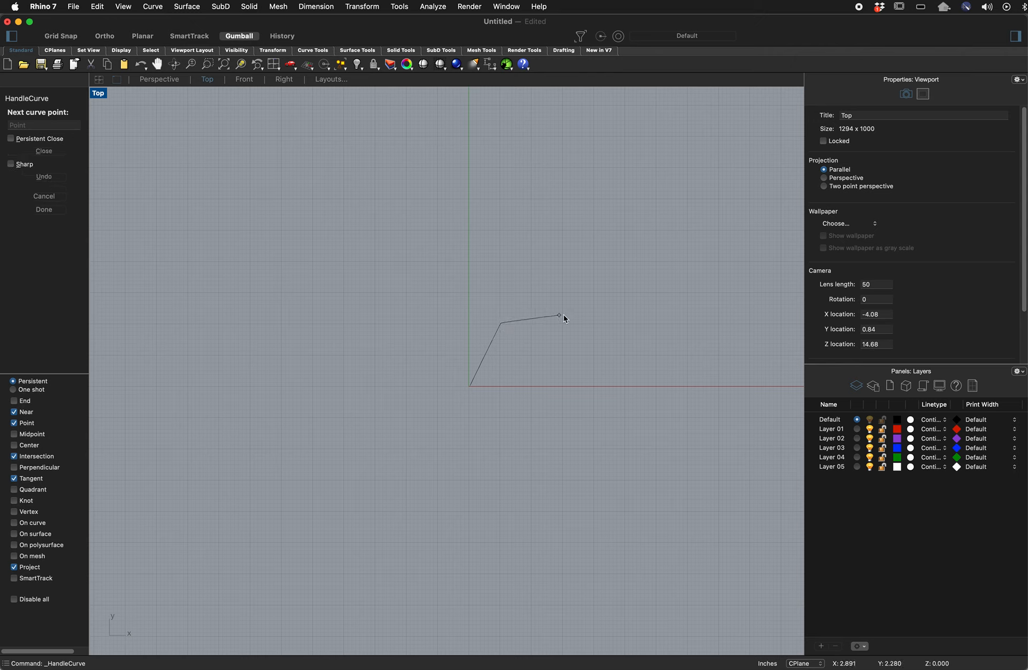
Continue the handle curve with two smooth points, forming a gentle hump that flattens out just above the X axis.
click(594, 324)
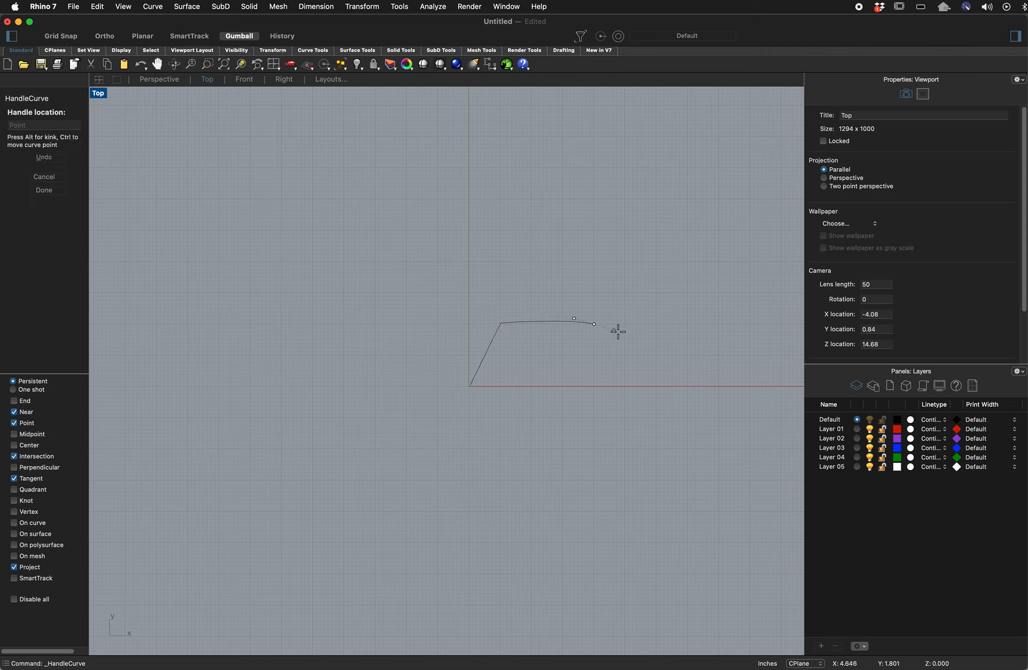
click(641, 354)
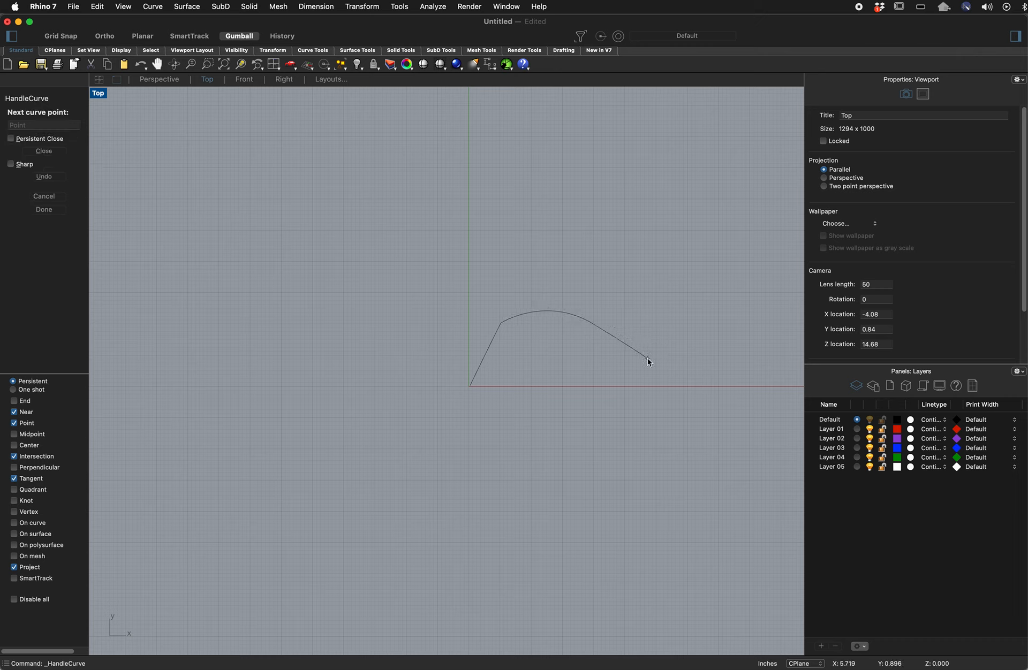
click(718, 355)
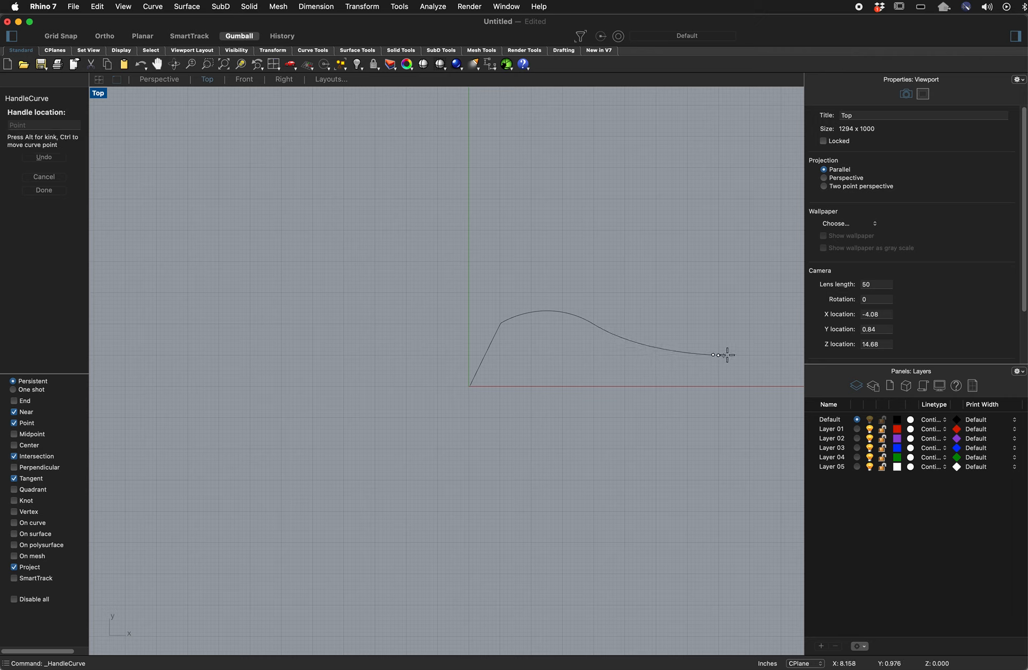
click(764, 354)
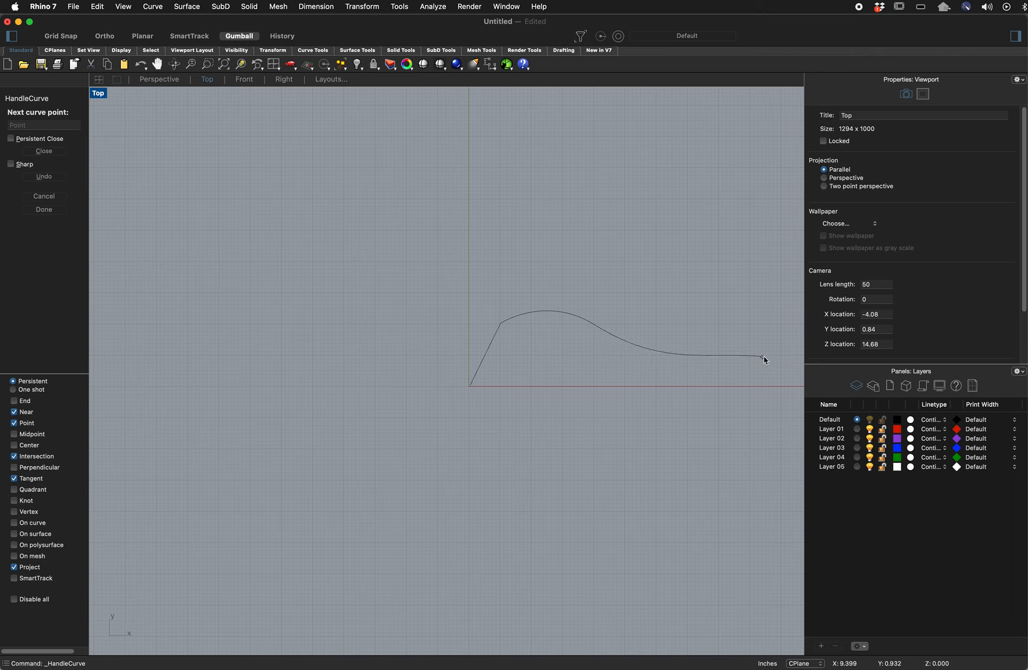
Sweep the handle curve around a large rounded lobe at its positive X end, with the last handle at about 6.4,6.1.
click(775, 276)
click(775, 241)
click(711, 193)
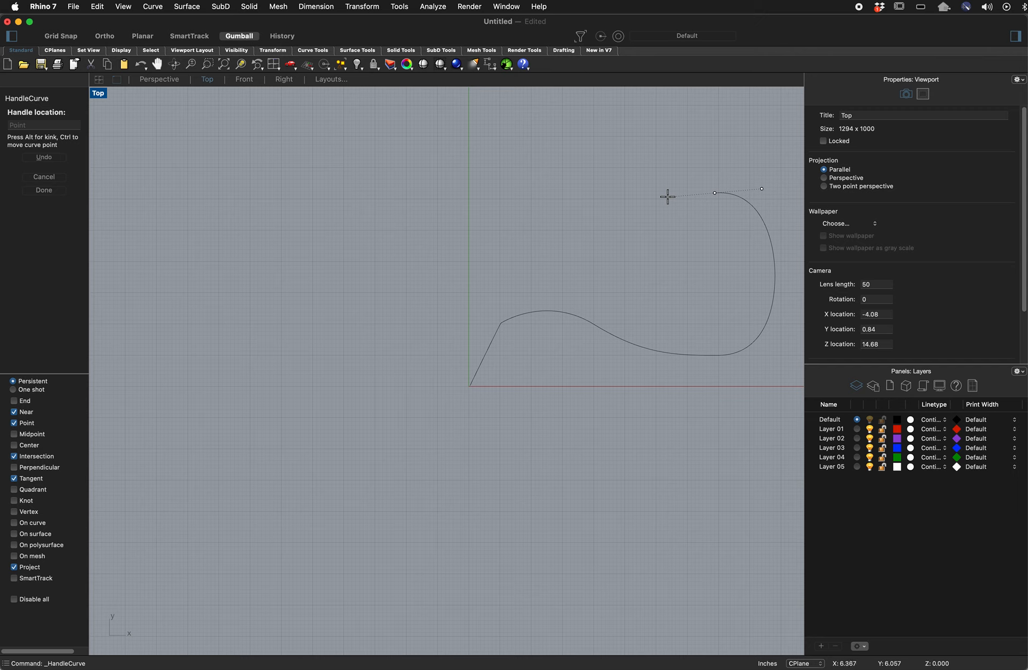
click(668, 197)
Run the handle curve back through a dip and around a second rounded lobe on the negative X side, closing it smoothly at the origin.
click(581, 261)
click(510, 264)
click(497, 221)
click(450, 193)
click(394, 245)
click(395, 297)
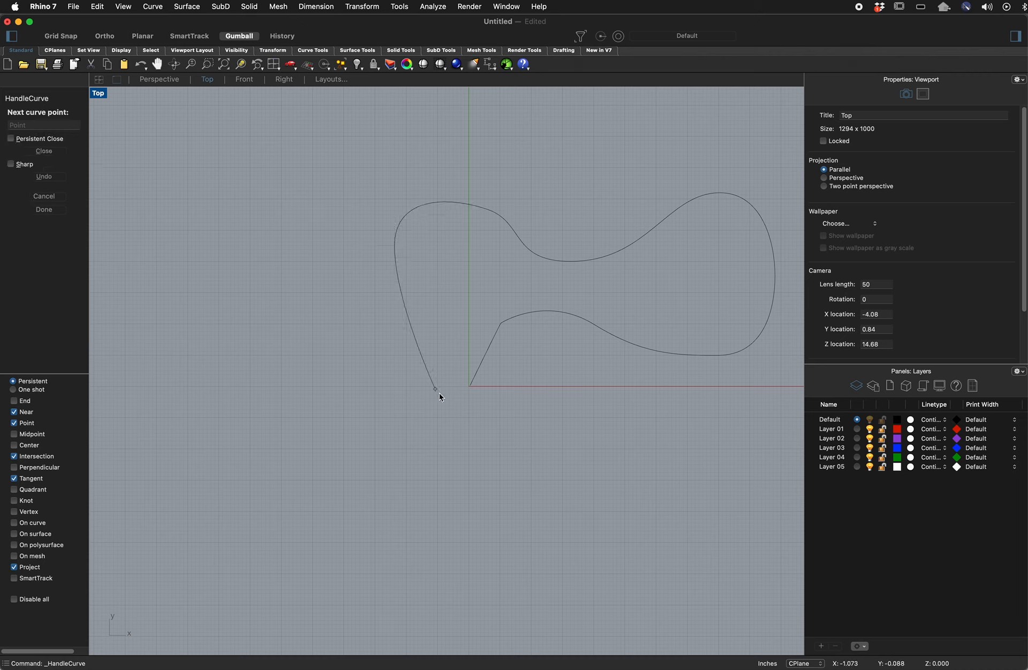
click(470, 385)
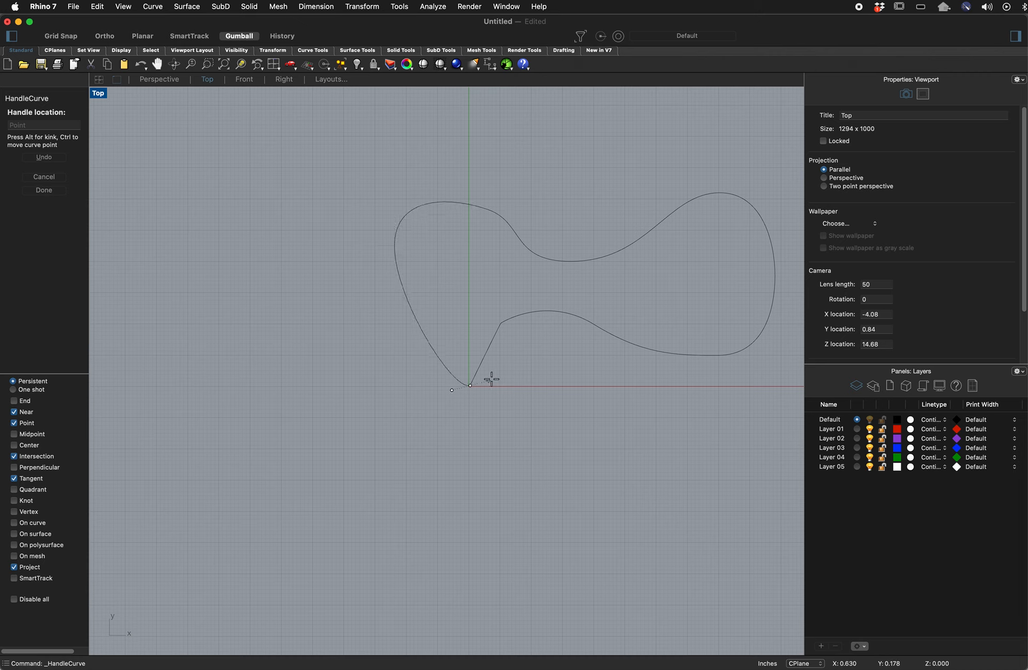
click(545, 378)
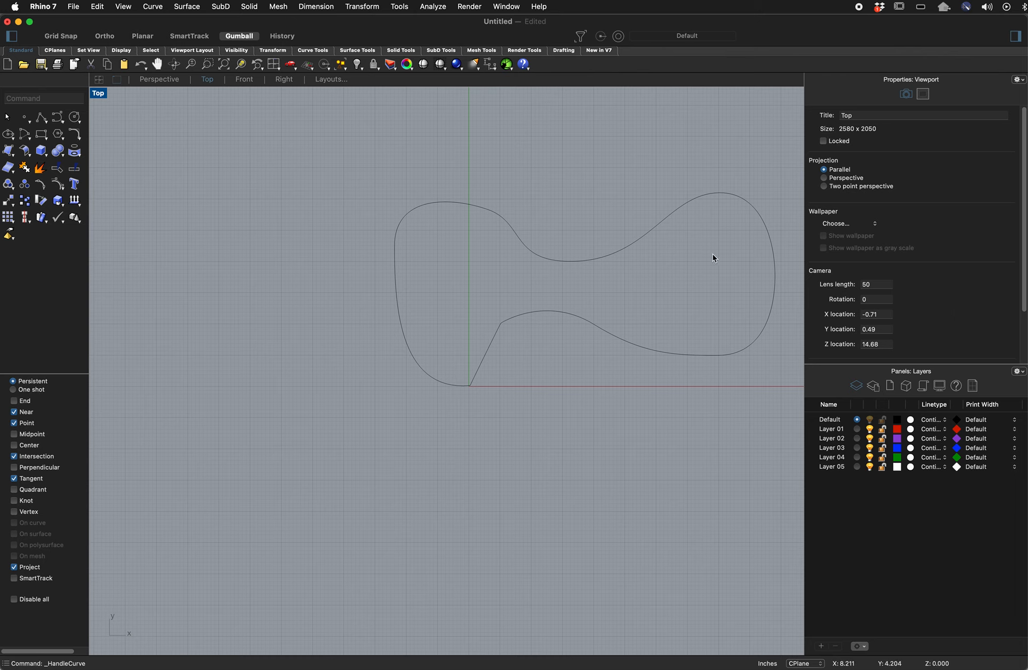
Select the closed handle curve to show its control points and move the whole curve slightly toward negative X and negative Y.
click(653, 233)
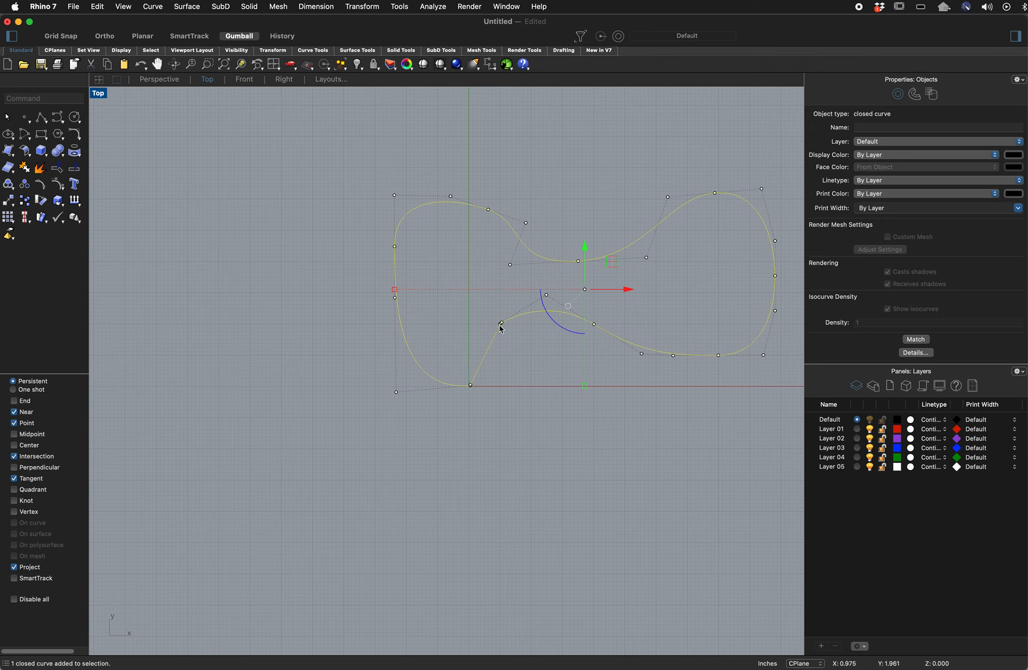
drag(501, 327, 480, 360)
scroll(461, 350, down, 3)
scroll(454, 352, up, 8)
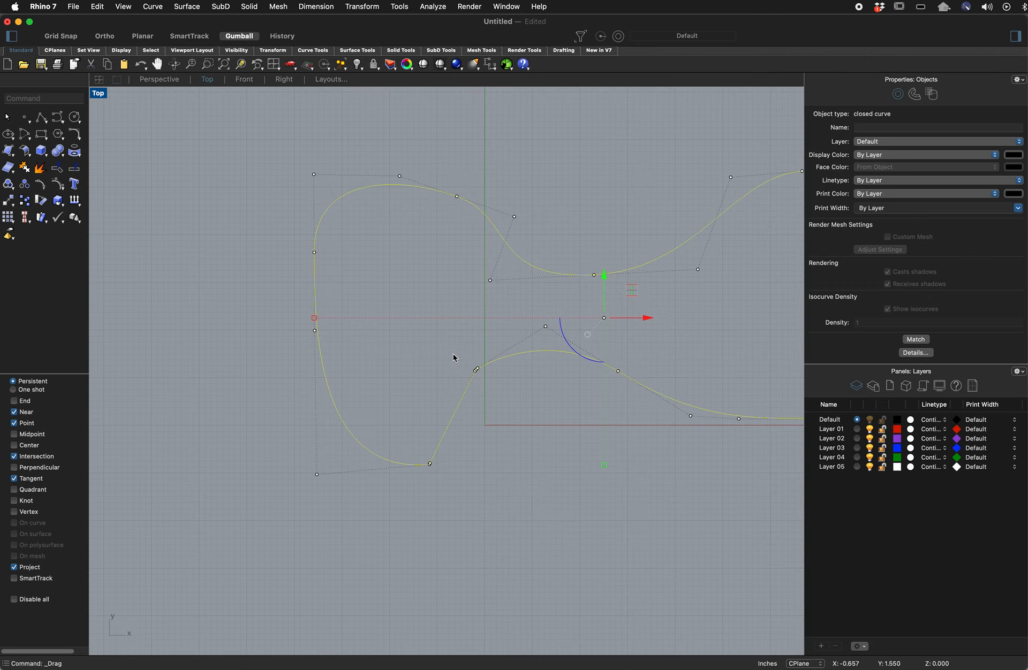
Spread the clustered control points on either side of the curve's closing point, moving one toward the lower lobe and the other up along the hump.
scroll(503, 386, up, 5)
drag(520, 346, 229, 605)
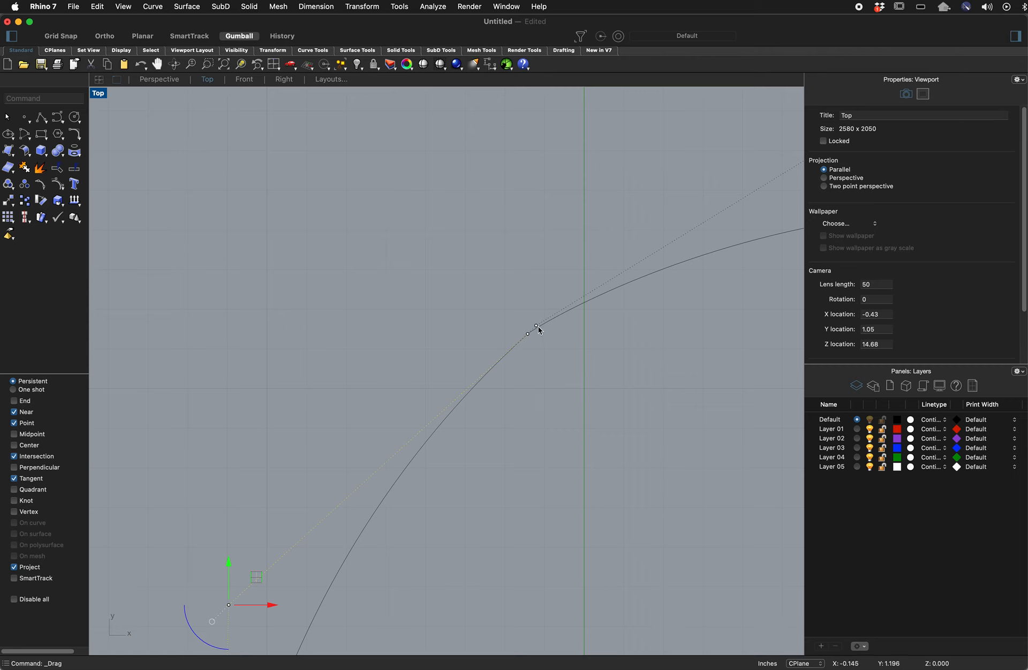
drag(537, 328, 773, 154)
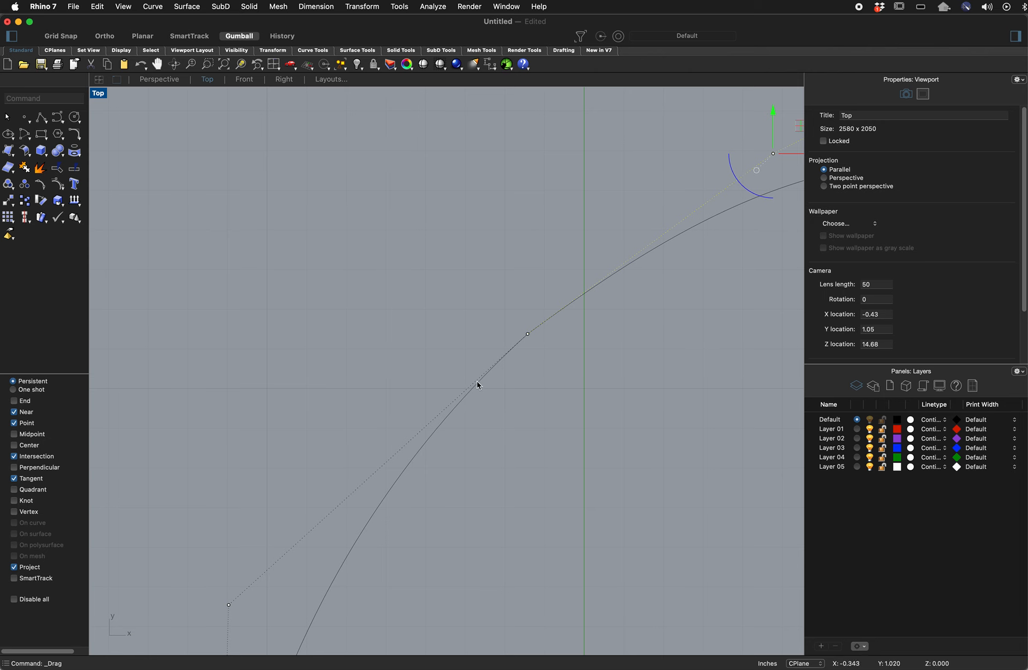
scroll(478, 387, up, 6)
scroll(514, 490, down, 17)
scroll(485, 585, down, 5)
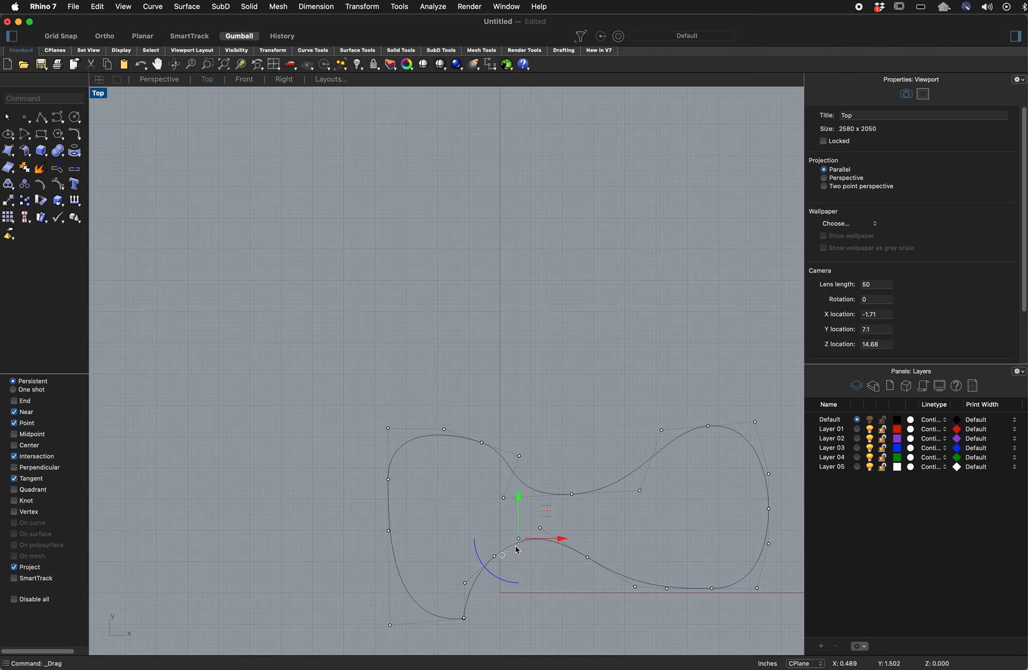
Move one of the clustered control points at the bottom of the negative X lobe out toward positive X, rounding off the sharp corner.
scroll(459, 621, up, 6)
scroll(467, 620, up, 4)
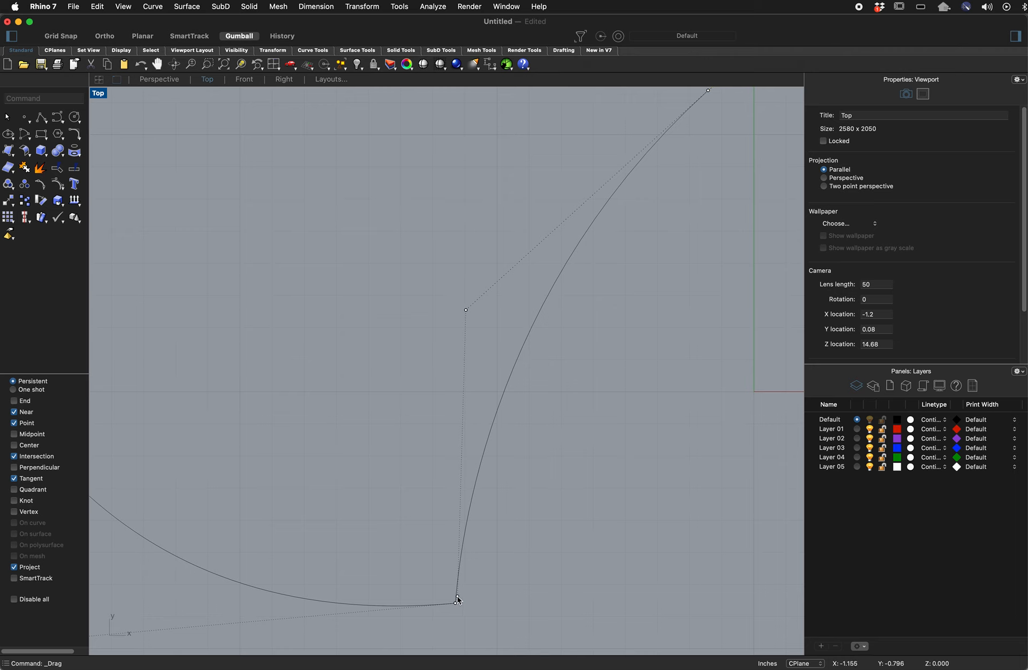
drag(457, 597, 723, 523)
scroll(457, 563, up, 2)
scroll(462, 564, down, 18)
scroll(675, 485, down, 2)
scroll(676, 488, down, 3)
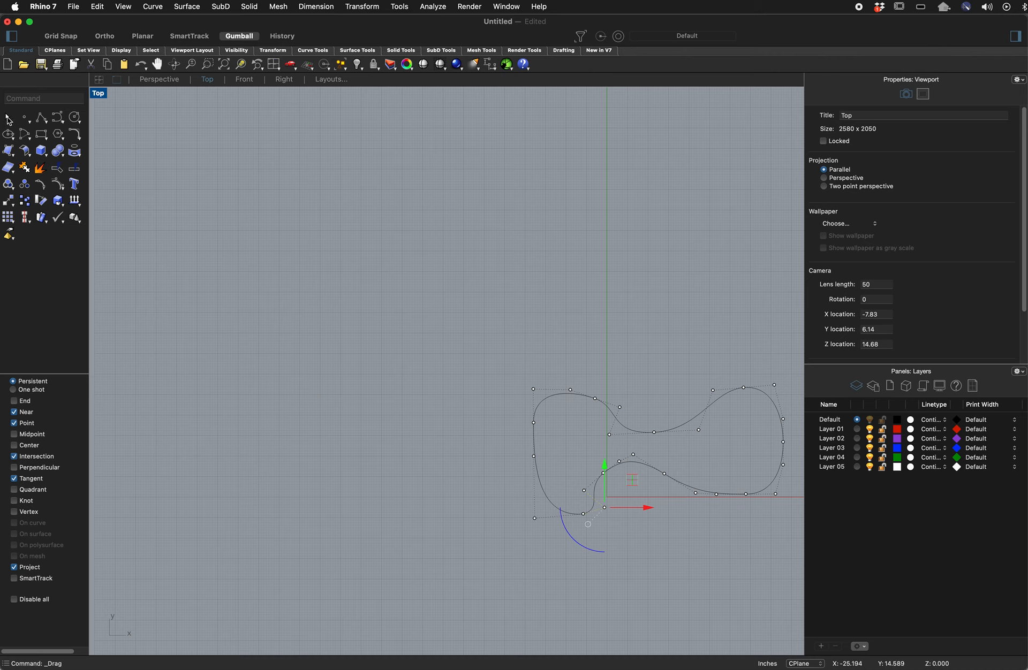
Try raising only the middle control point of the curve's upper dip toward positive Y, and undo the move.
click(654, 432)
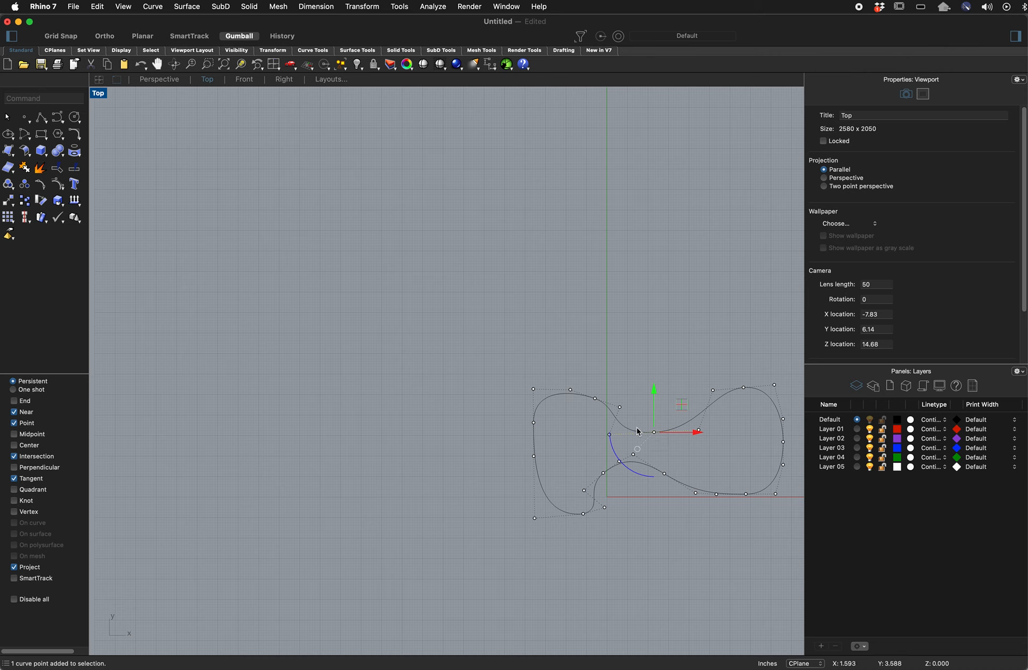
drag(654, 394, 657, 373)
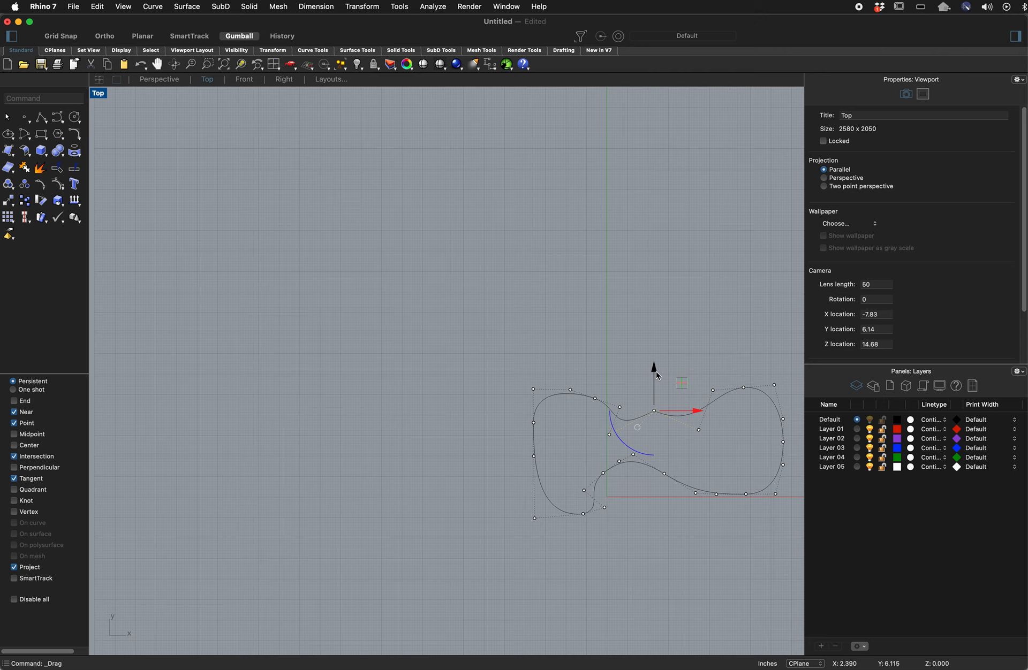
key(super+z)
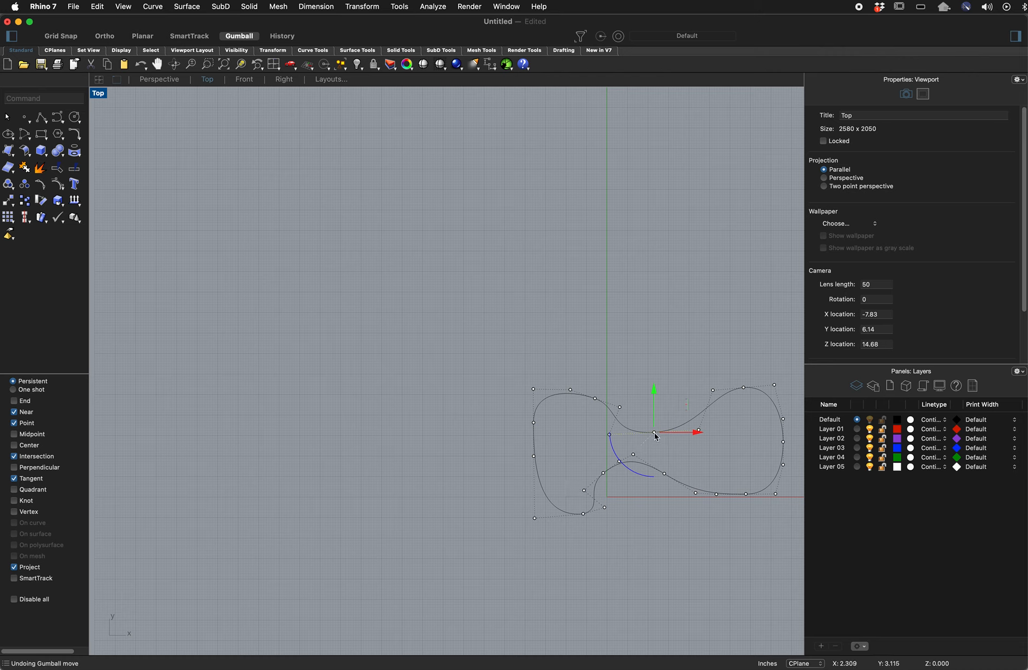
Add the two neighbouring control points of the upper dip to the selection and raise all three together toward positive Y.
shift+click(609, 434)
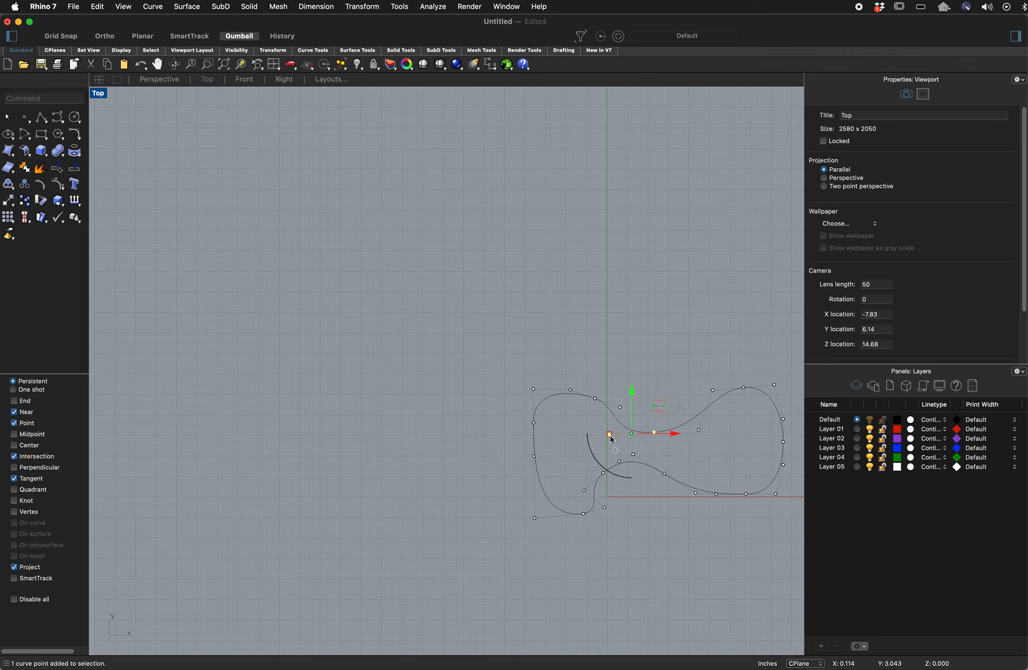
shift+click(699, 430)
drag(657, 412, 661, 396)
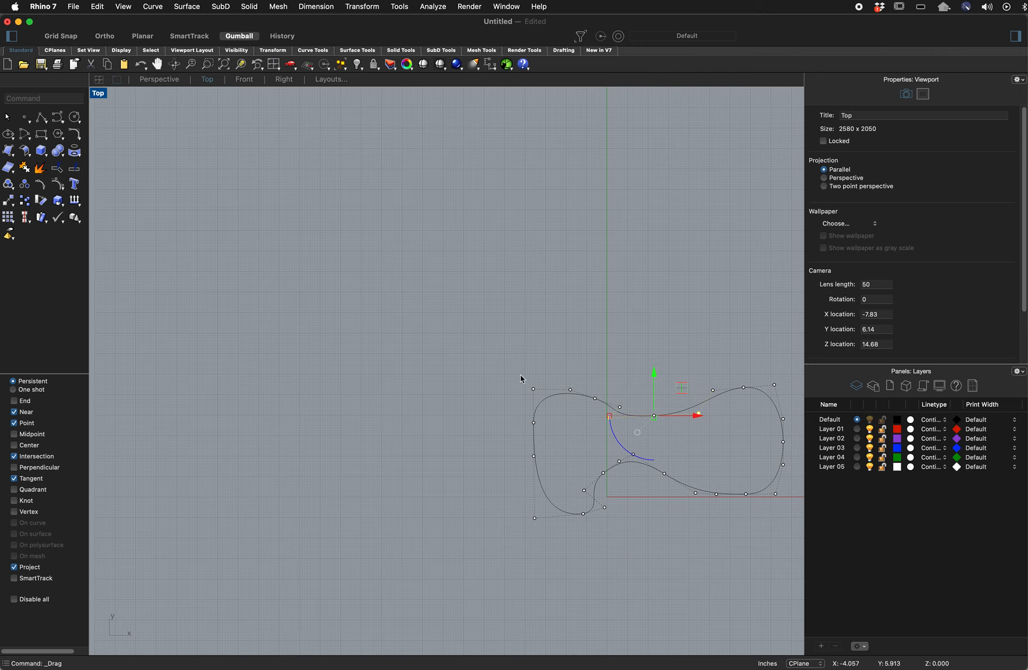
Select the whole handle curve and delete it.
click(466, 349)
drag(466, 349, 793, 543)
key(Delete)
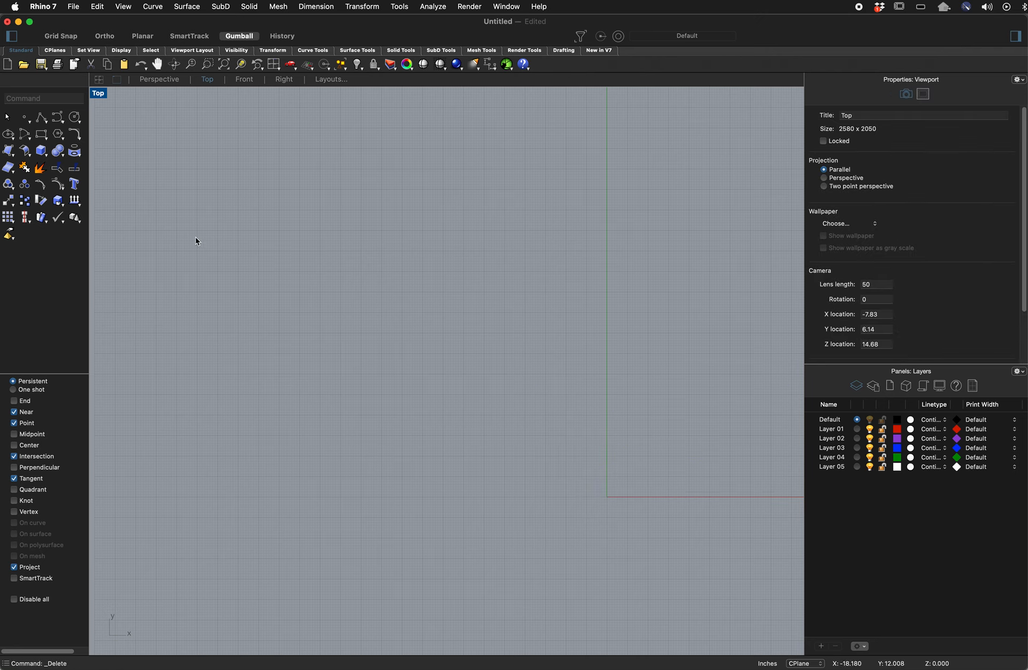
Draw a circle by center and radius at the origin with a radius of 2.5 inches.
click(76, 120)
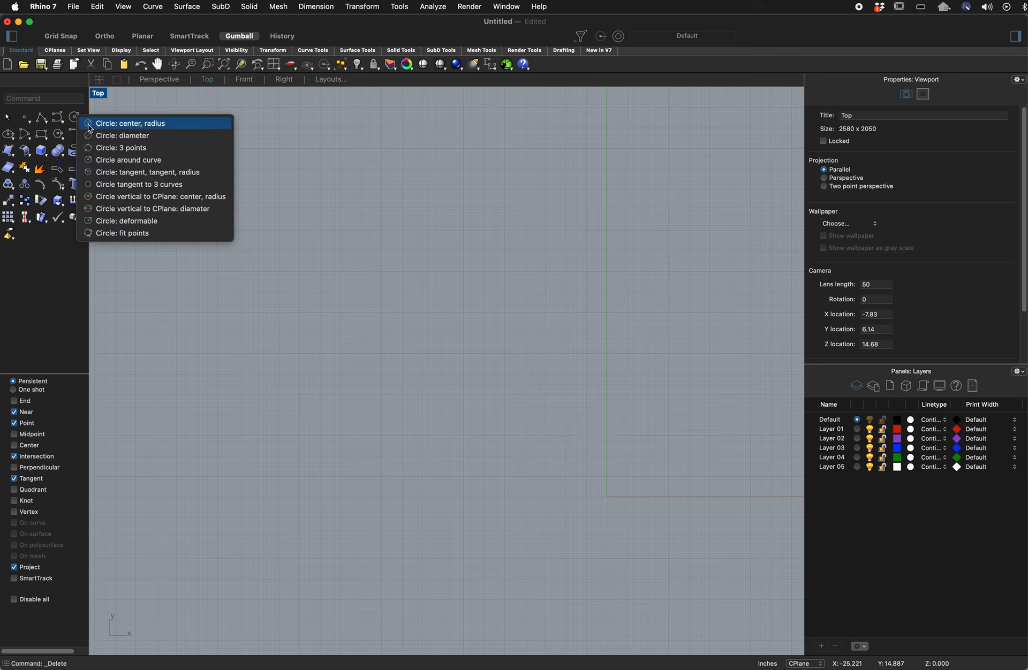
click(90, 128)
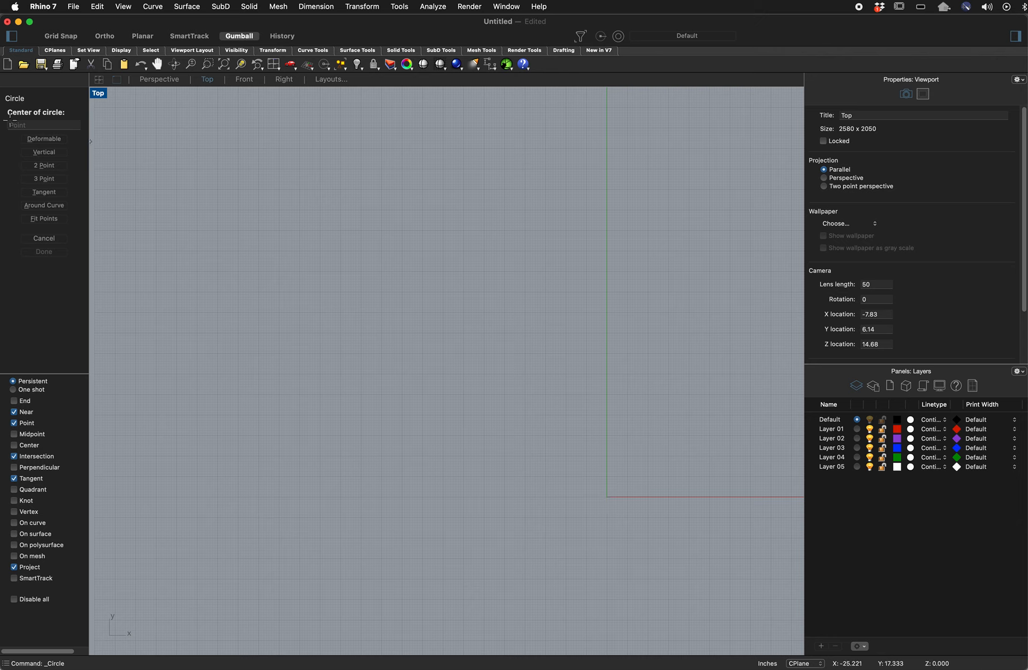
click(608, 496)
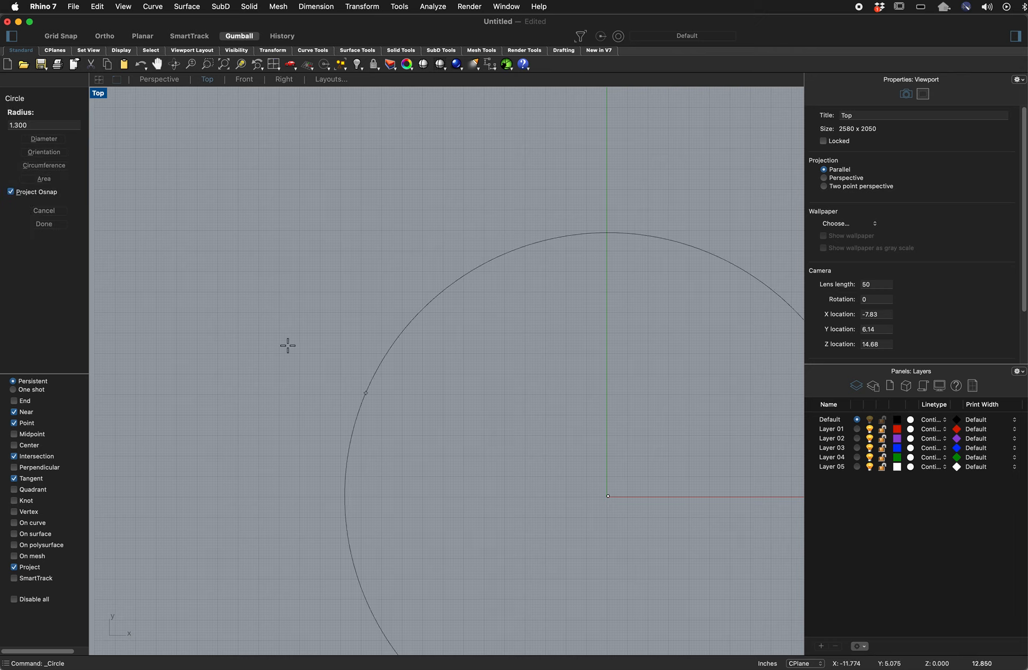
click(48, 124)
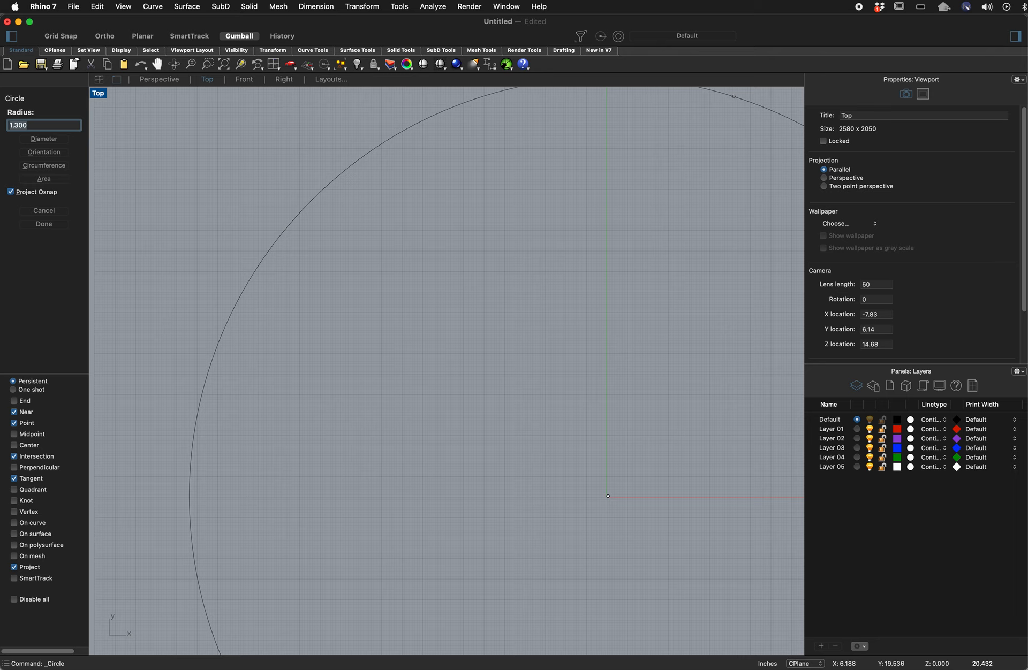
text(2.5)
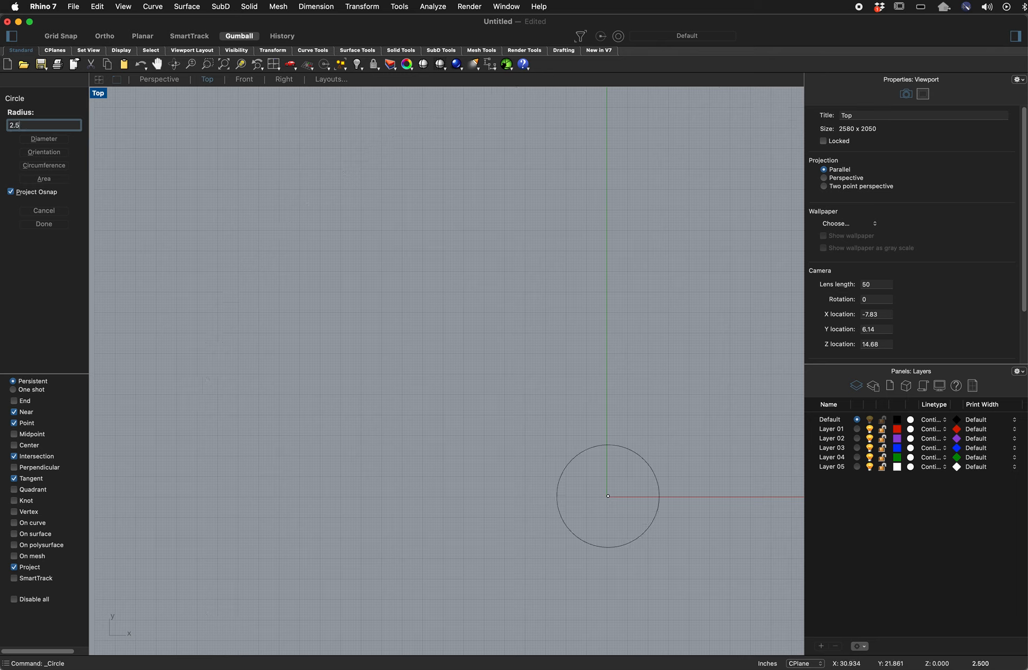
key(Return)
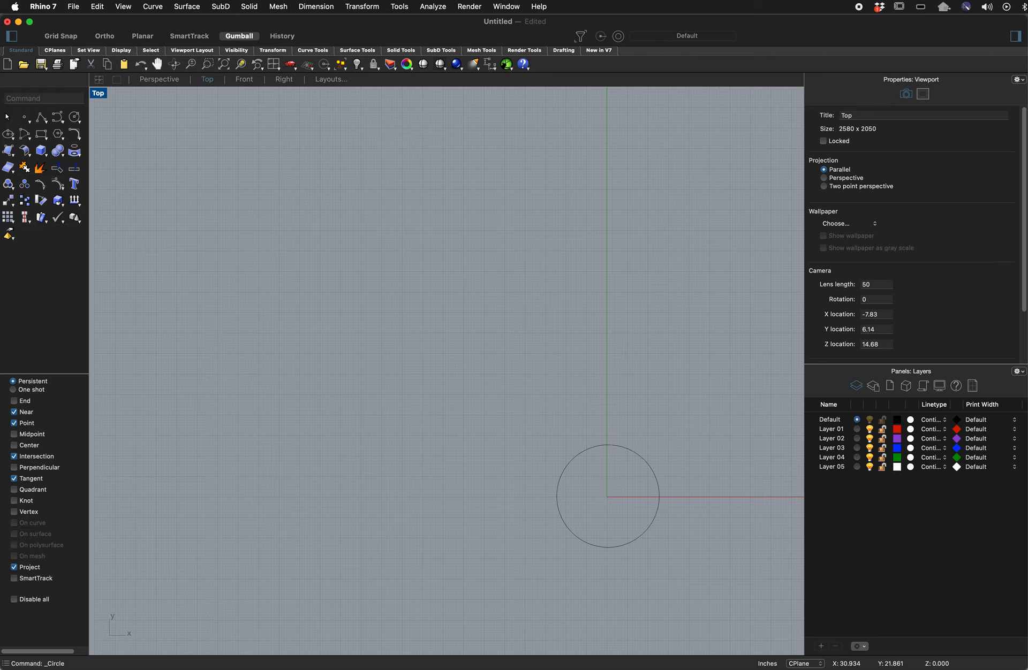
Select the circle so that its control points are displayed.
click(660, 496)
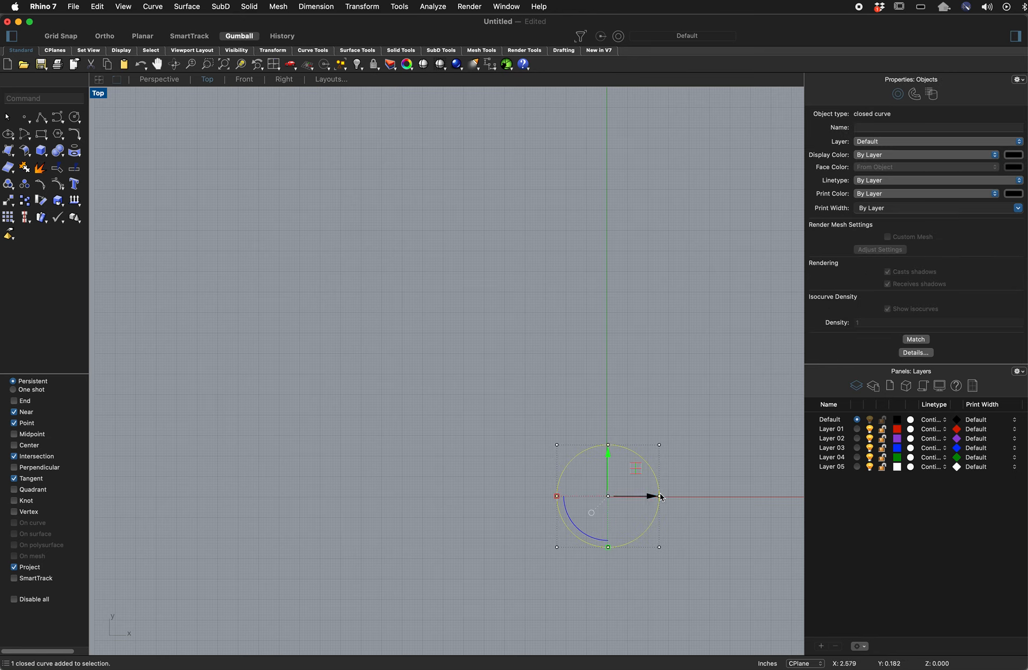
click(708, 459)
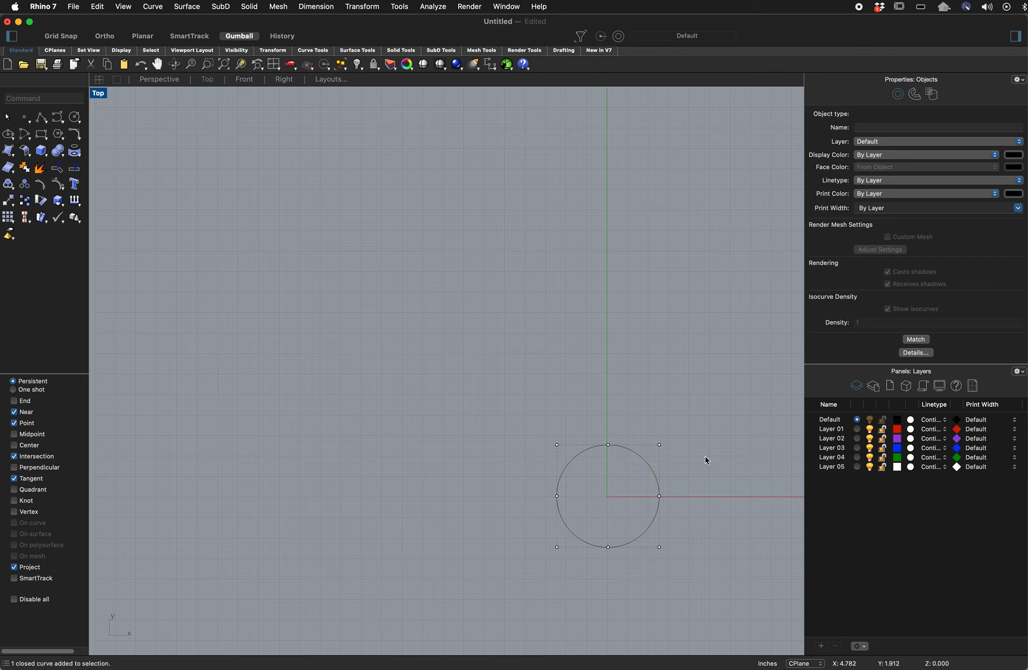
click(652, 474)
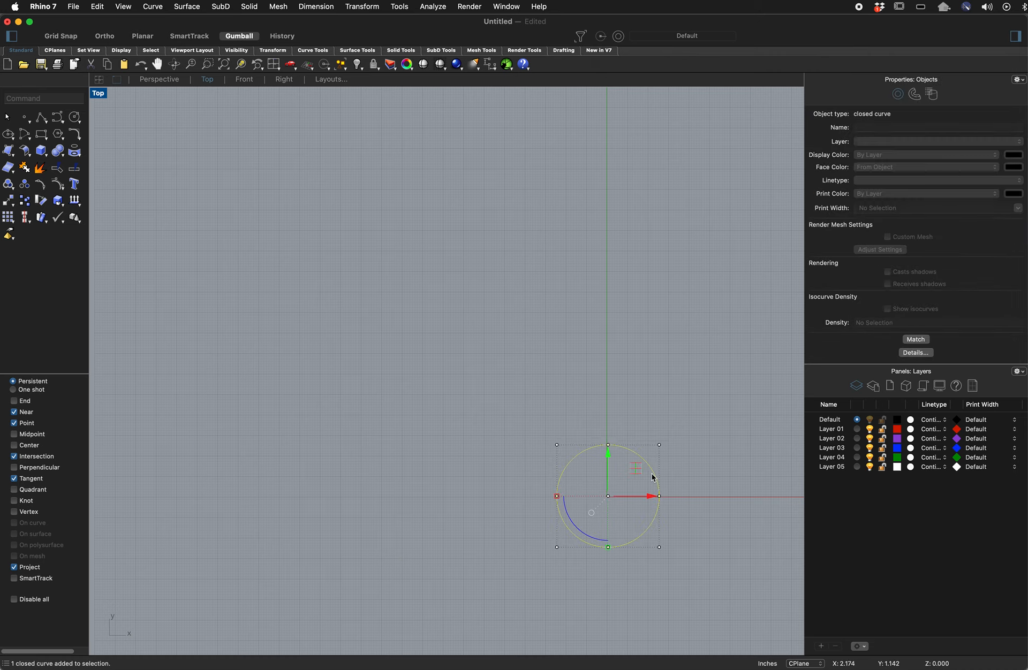
Try pulling the circle's upper-right corner control point to its centre, and undo the move.
click(659, 445)
drag(660, 446, 605, 500)
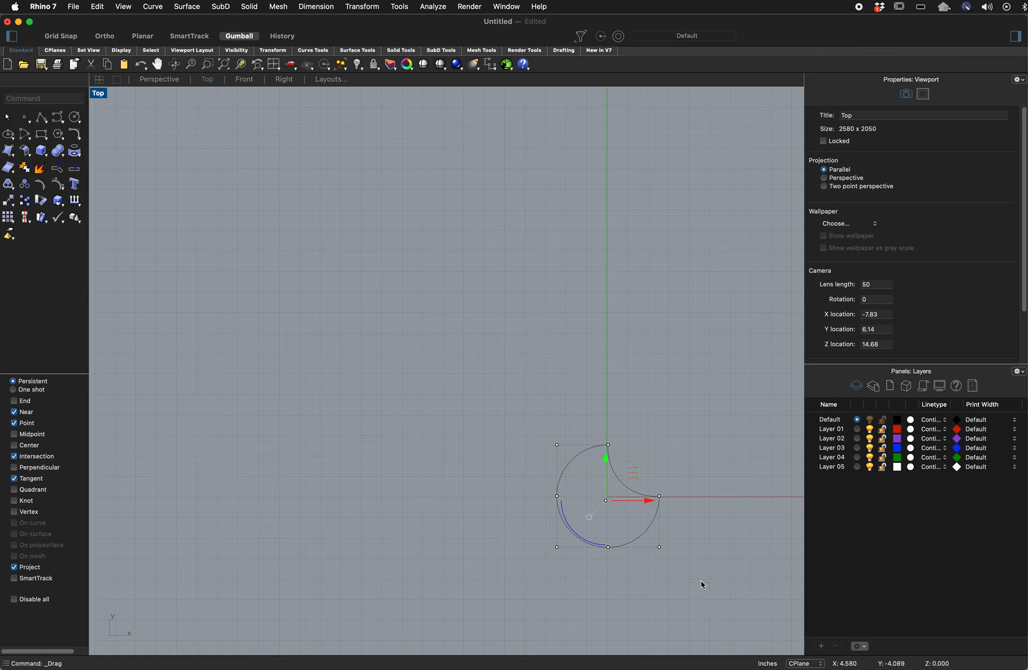
key(super+z)
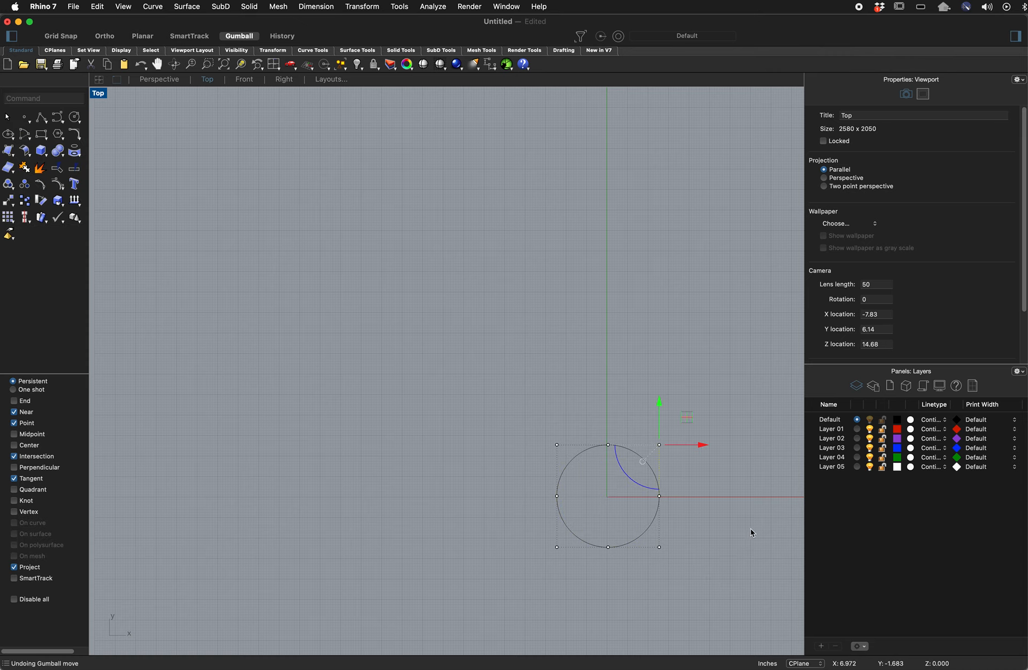
Reshape the circle by moving its upper-right corner control point slightly inward and its upper-left and lower-right corner control points to the centre.
scroll(669, 462, down, 2)
scroll(659, 465, up, 6)
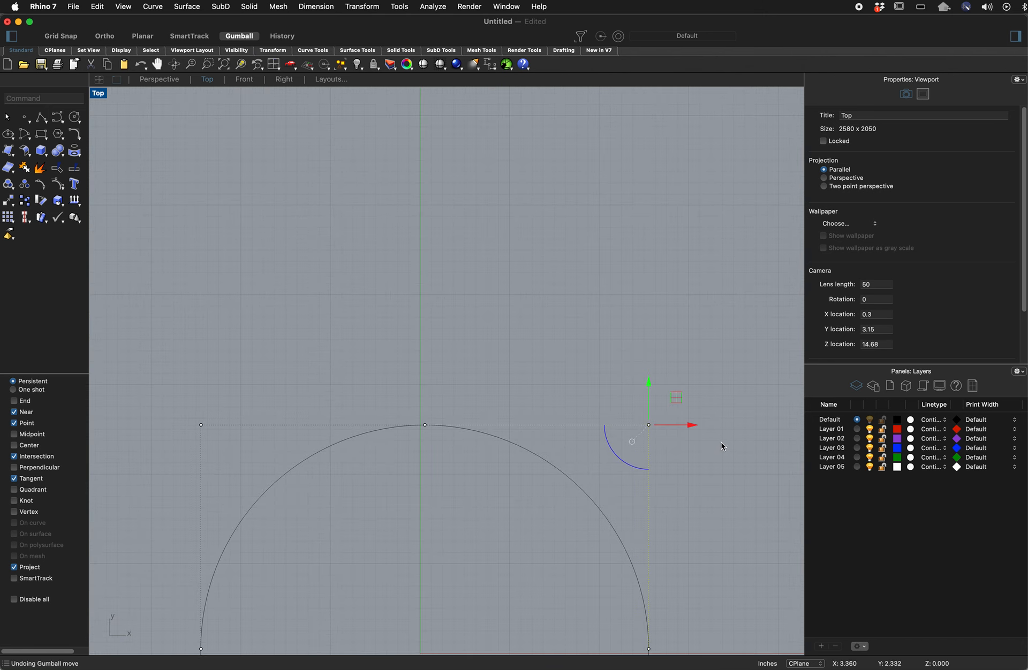
drag(650, 426, 611, 455)
scroll(659, 530, up, 3)
scroll(652, 531, down, 8)
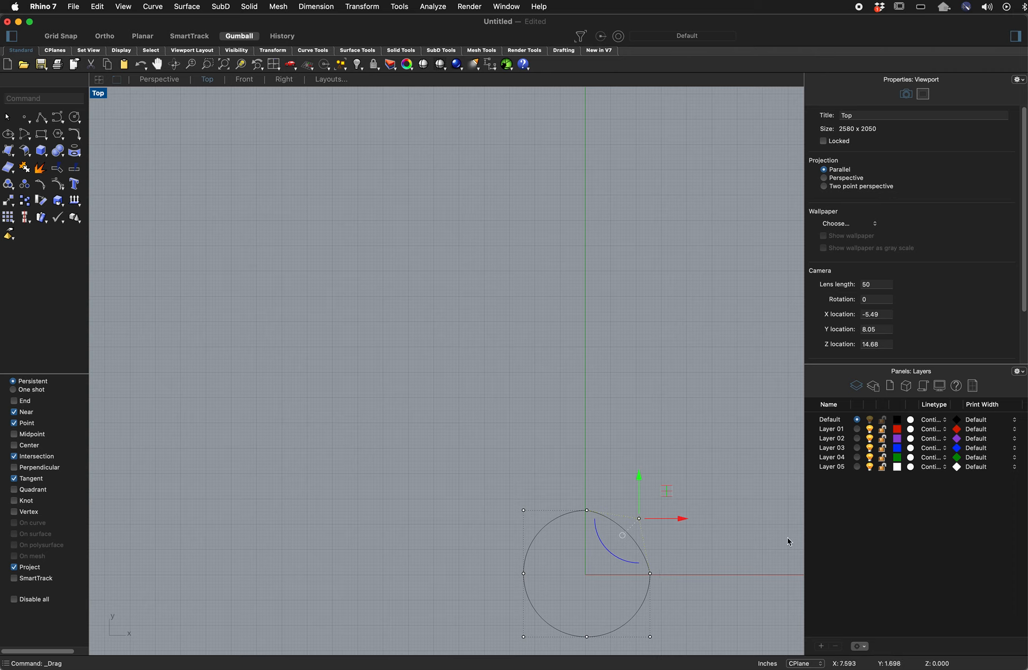
click(524, 511)
drag(524, 511, 589, 571)
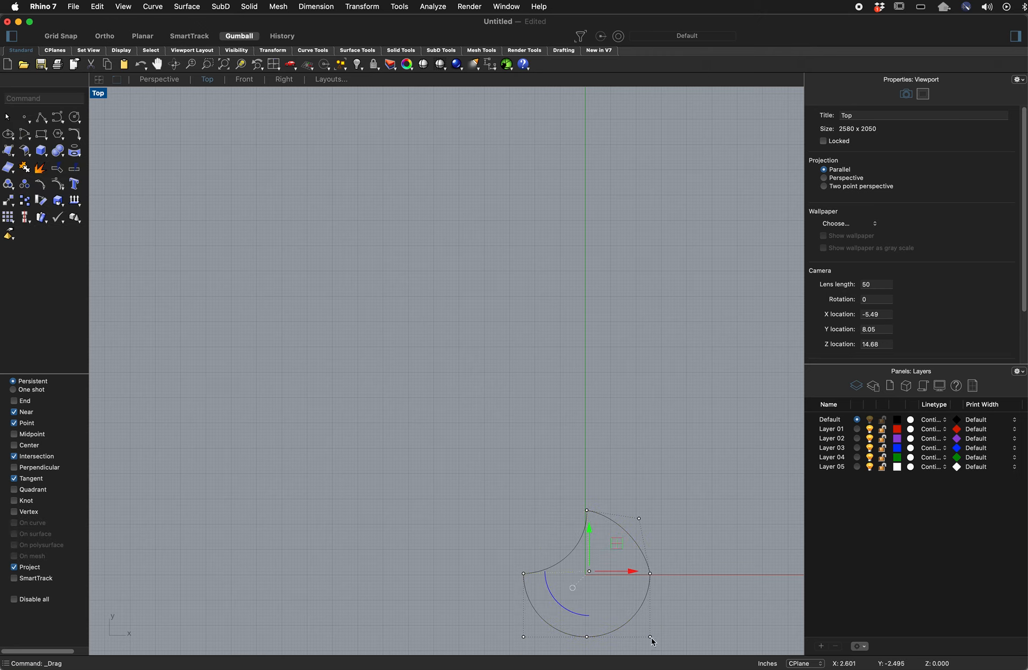
drag(650, 638, 588, 574)
Select the reshaped circle and delete it.
click(640, 546)
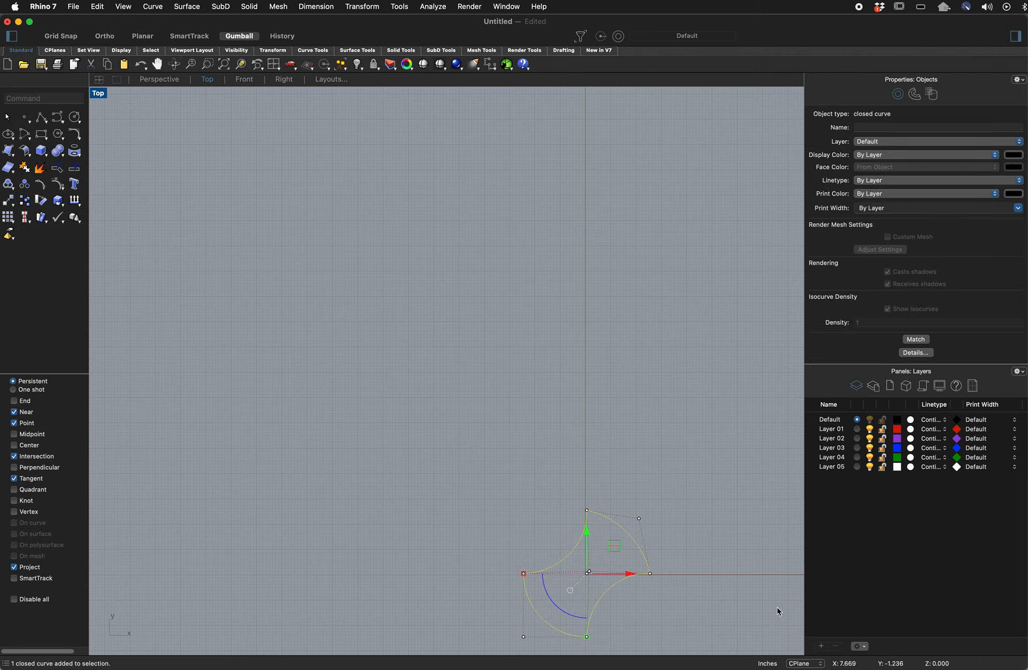
key(Delete)
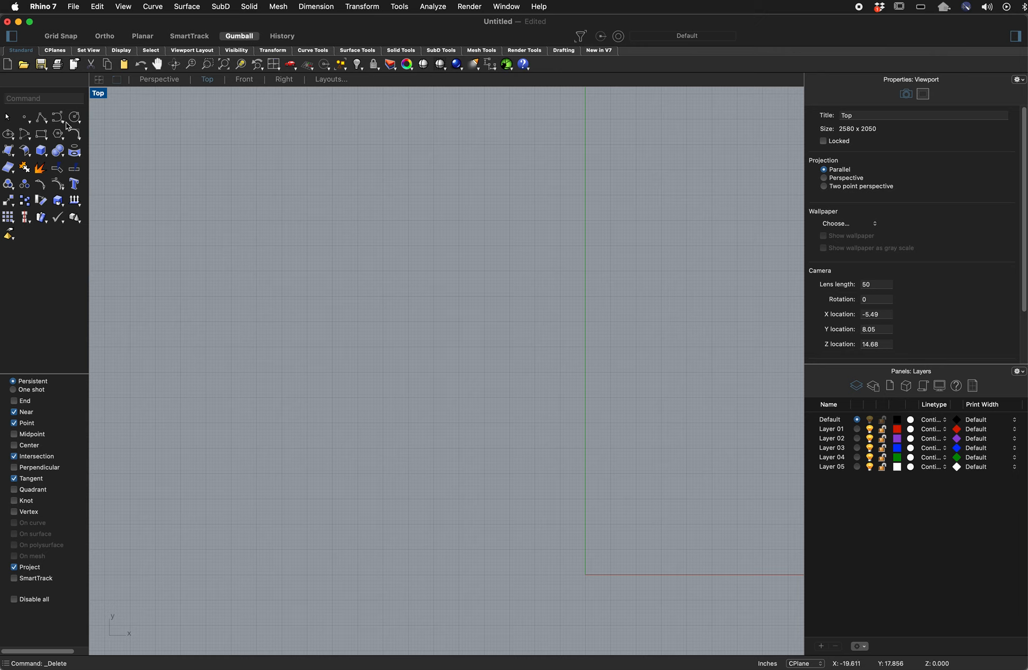
click(80, 124)
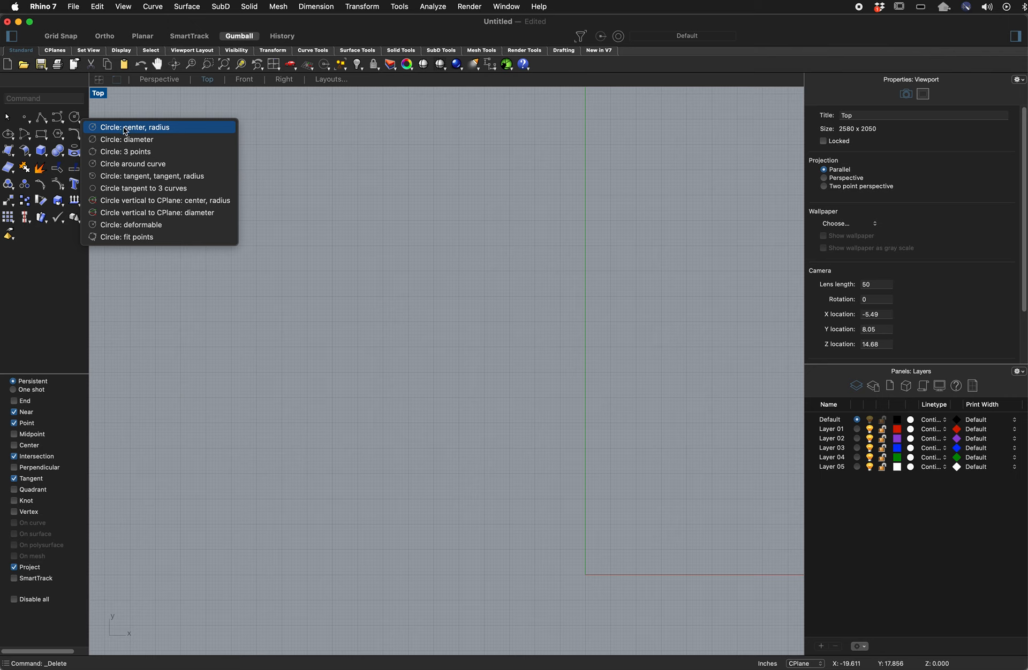
click(11, 138)
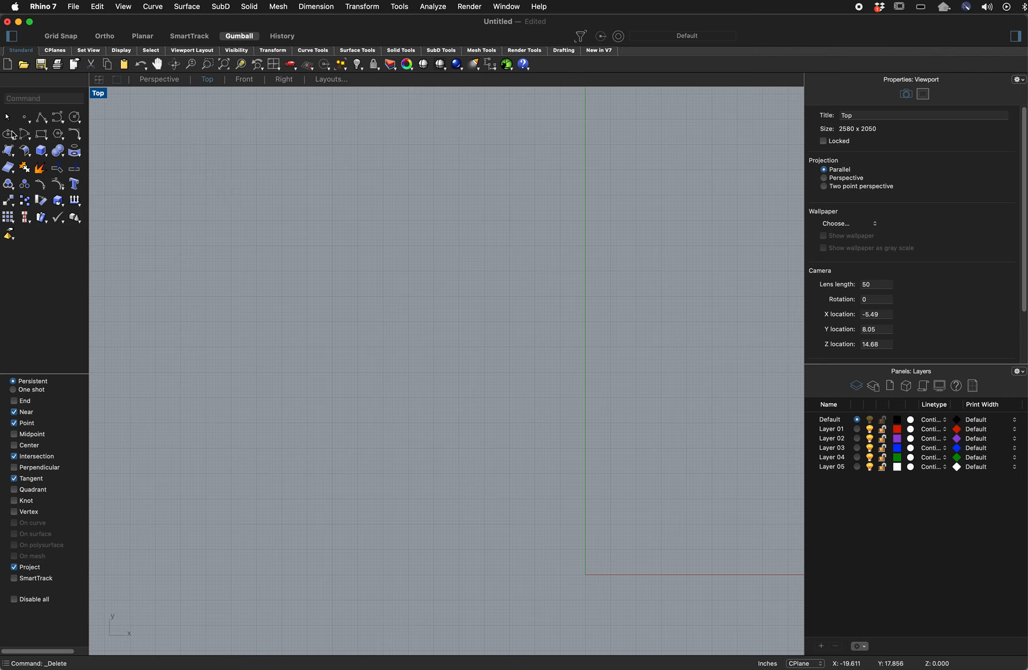
click(13, 138)
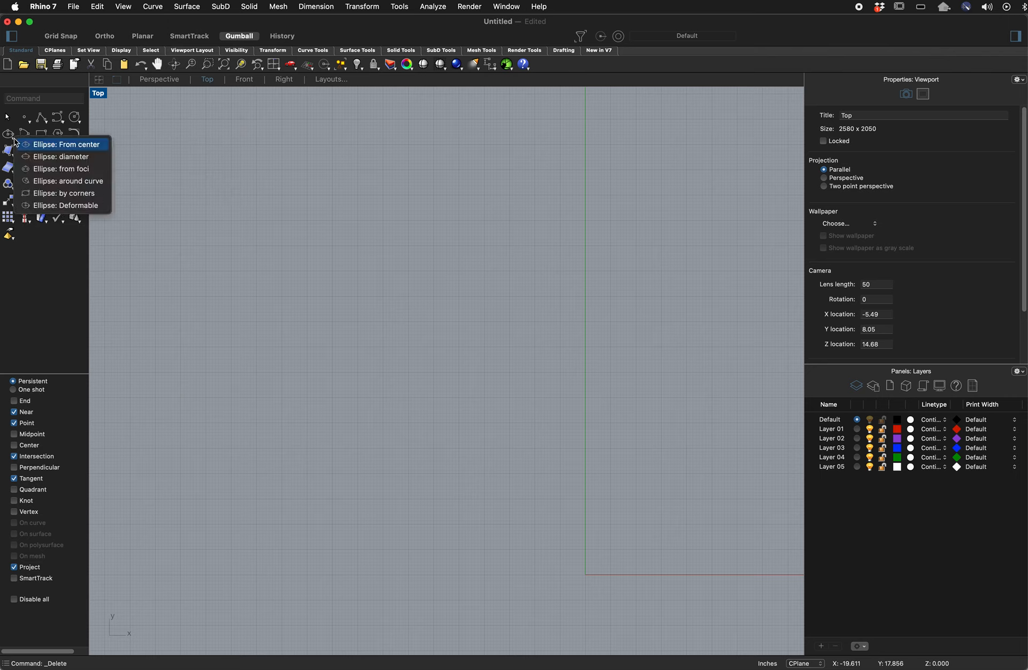
click(36, 110)
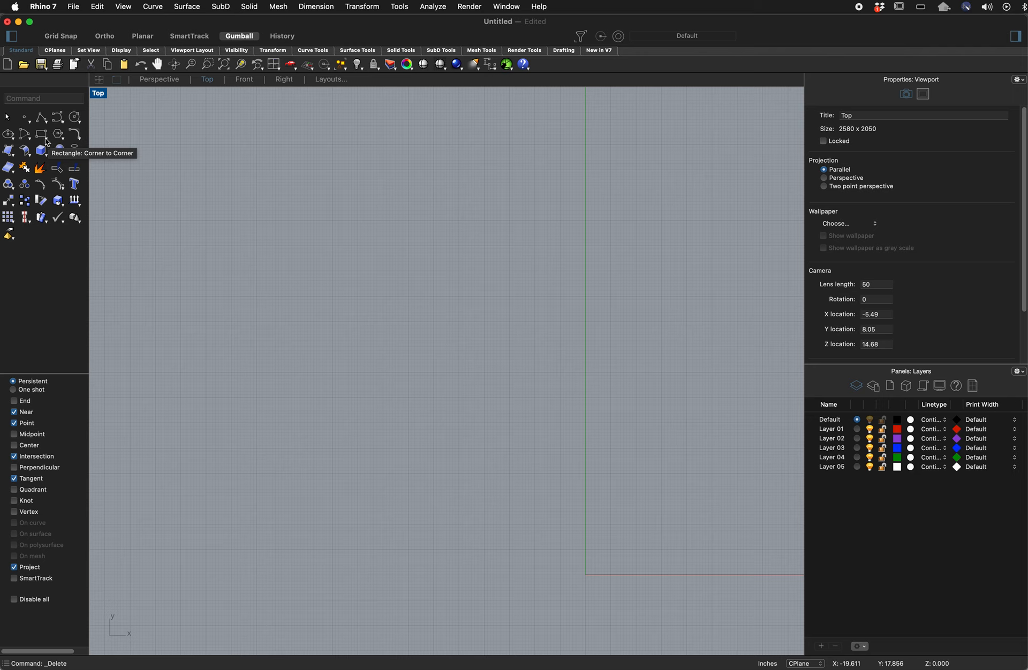
Draw a wide corner-to-corner rectangle from the origin into the positive X and positive Y quadrant.
click(46, 140)
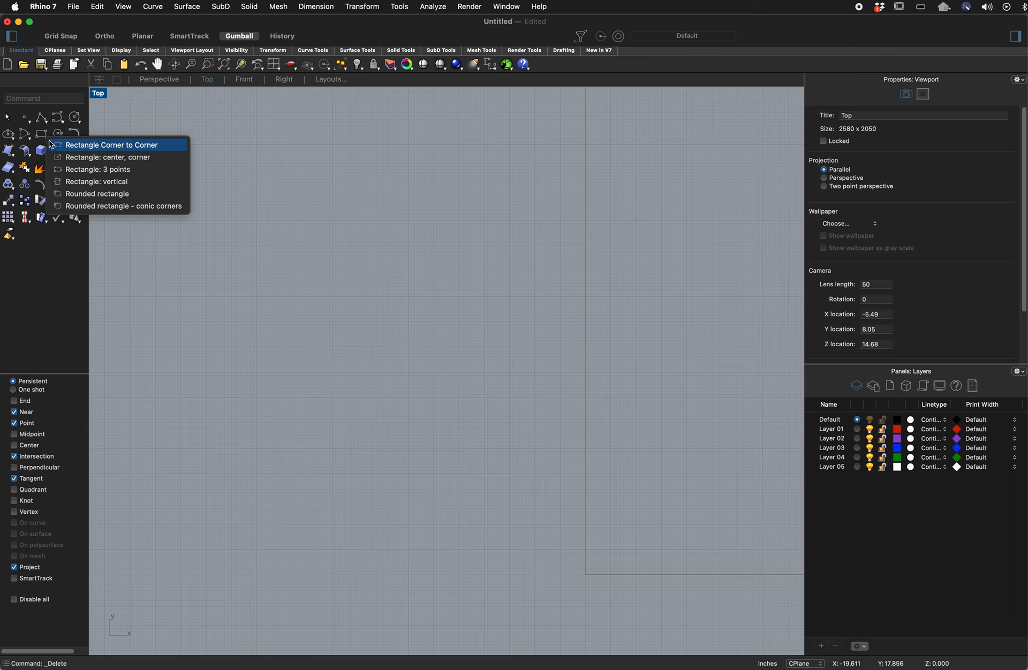
click(60, 145)
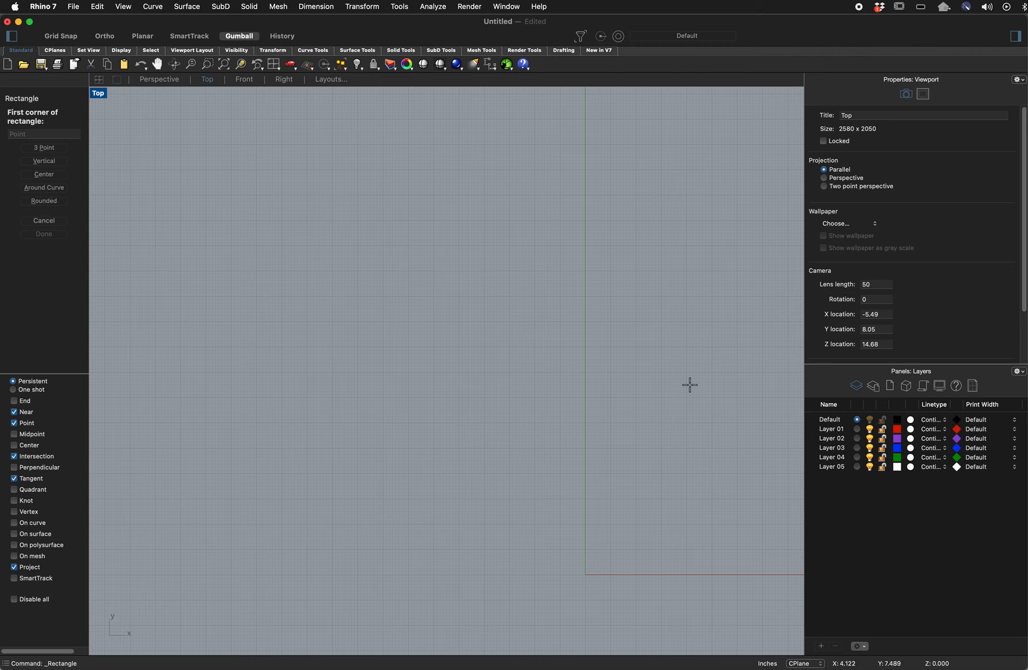
click(585, 575)
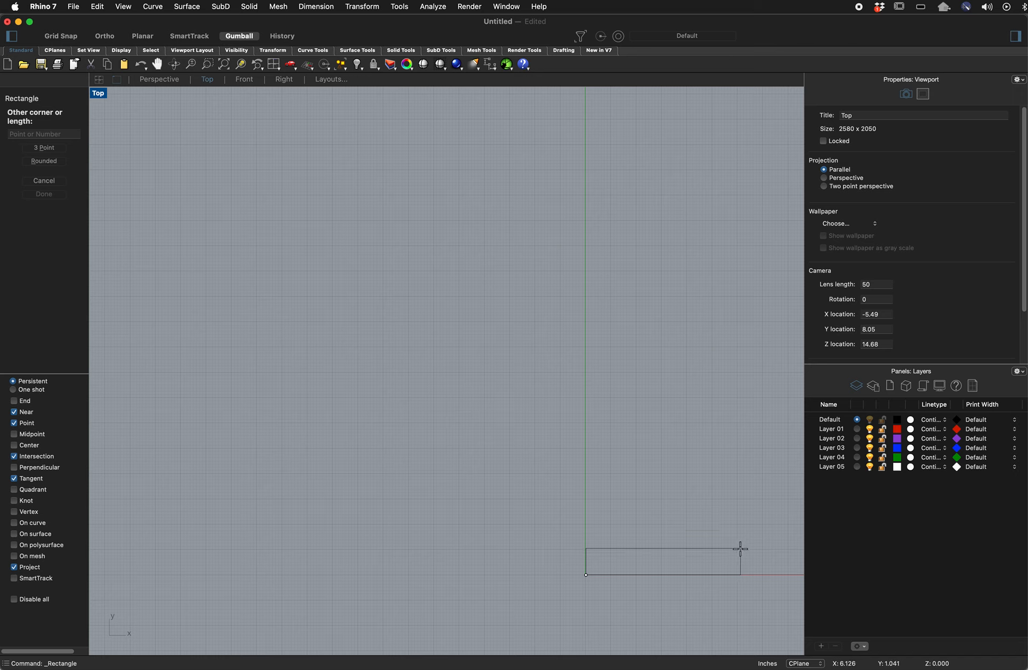
click(767, 507)
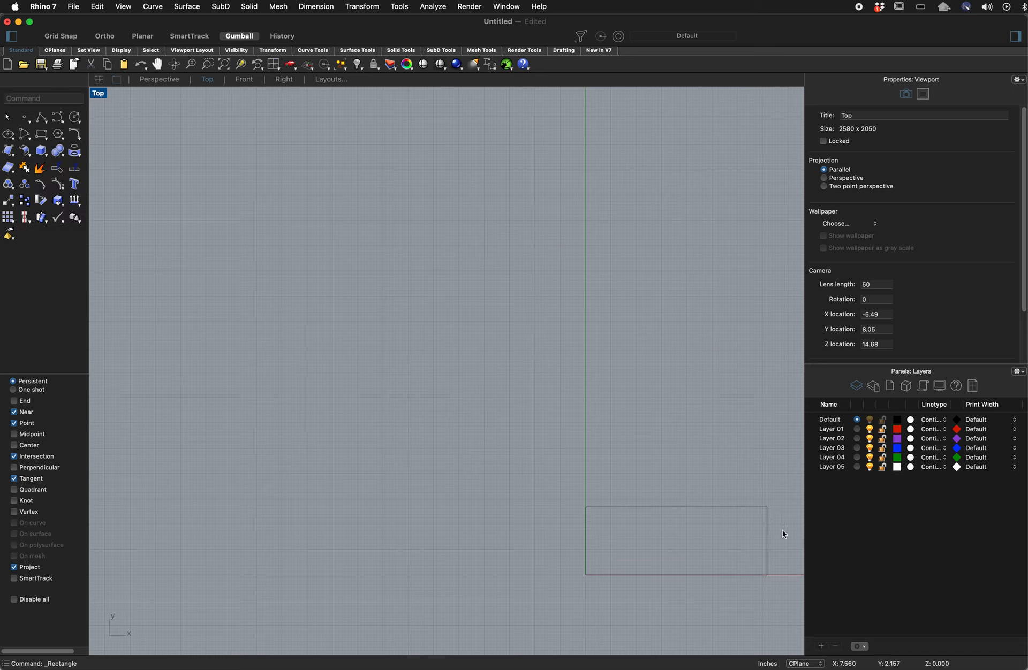
Draw a slightly tilted three-point rectangle starting on the Y axis above the wide rectangle, with a 3-inch first edge and a 4-inch width.
click(43, 135)
click(43, 149)
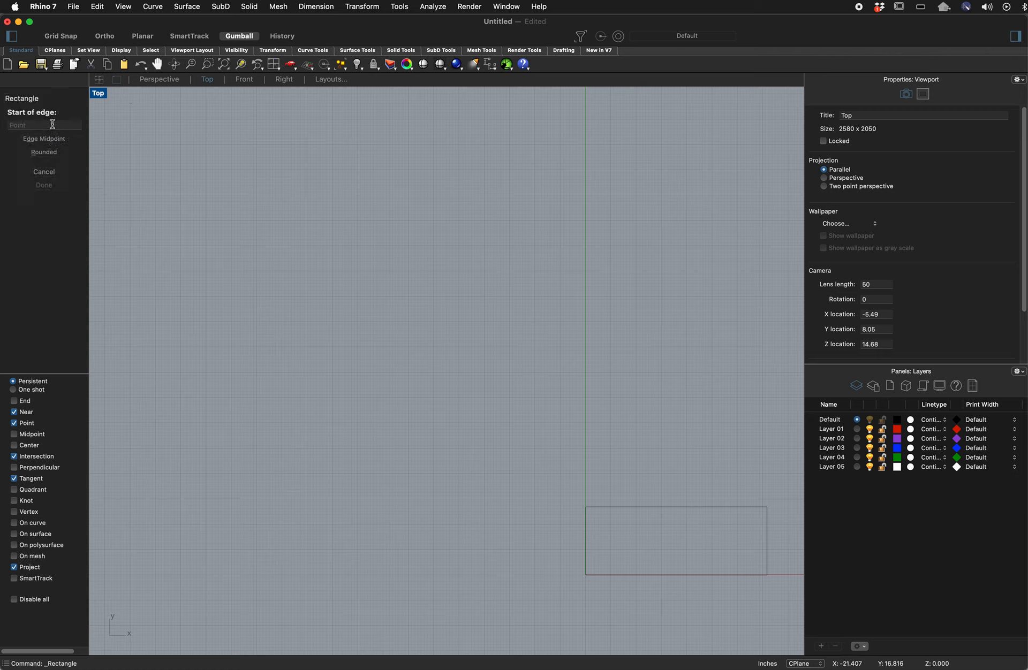
click(585, 429)
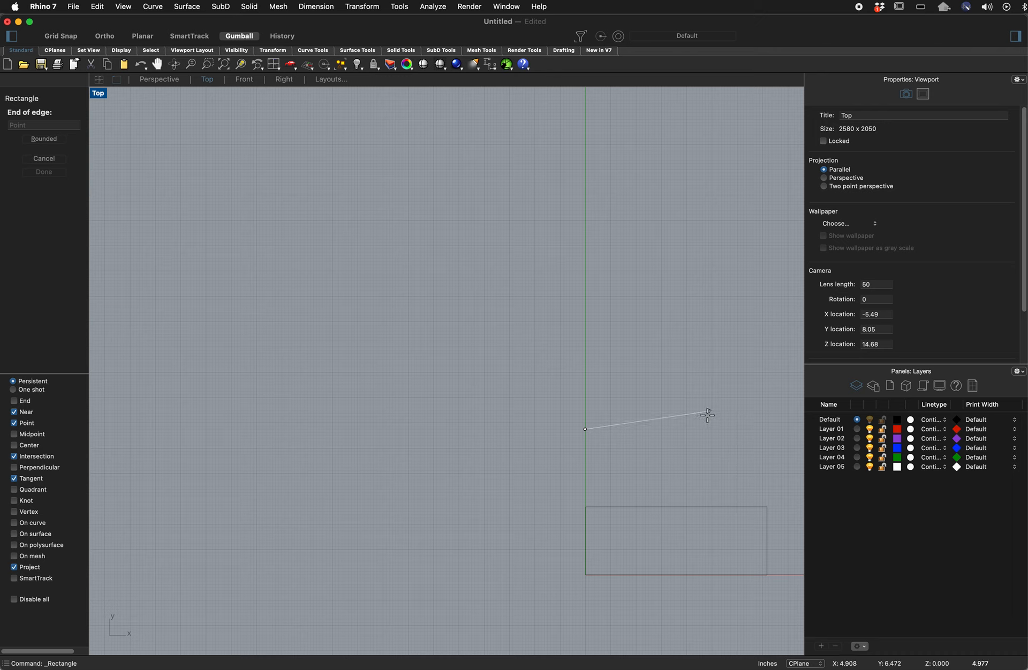
click(60, 130)
text(3)
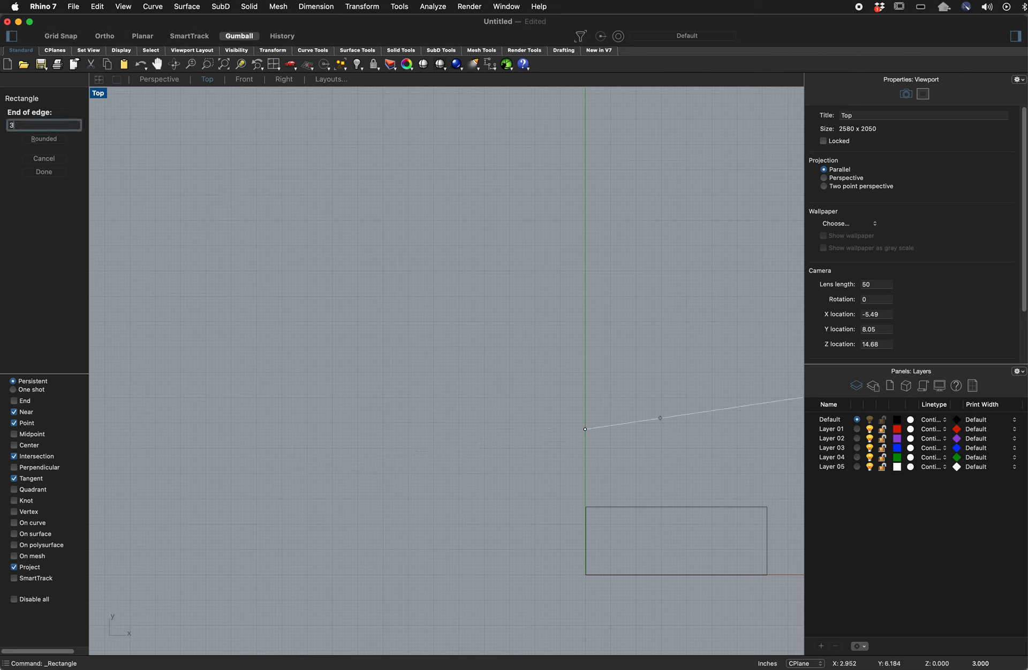
key(Return)
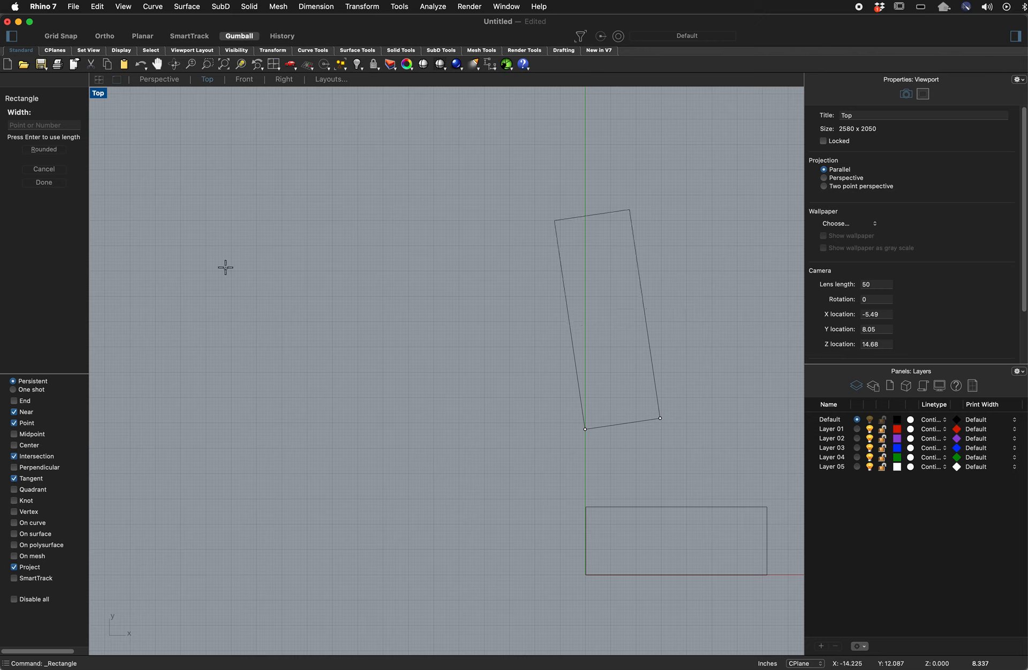
click(33, 126)
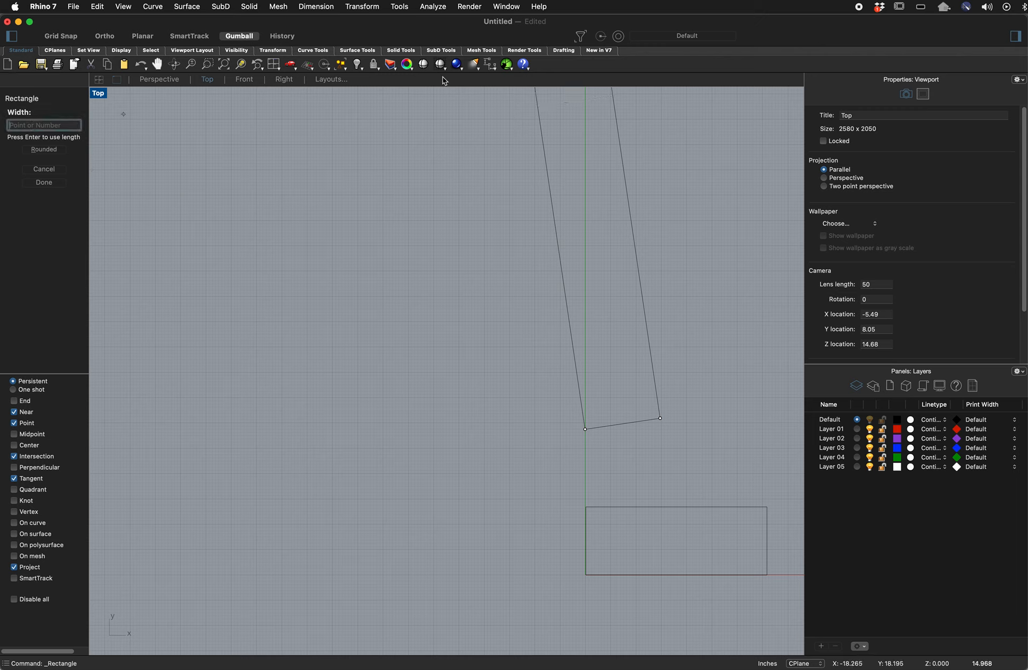
text(4)
key(Return)
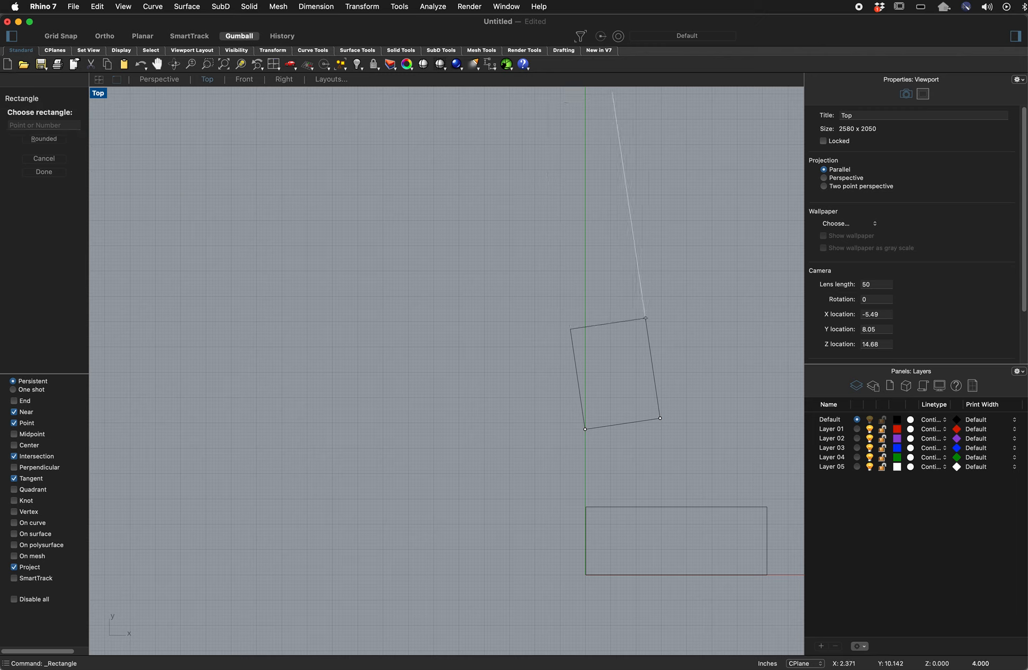
click(732, 246)
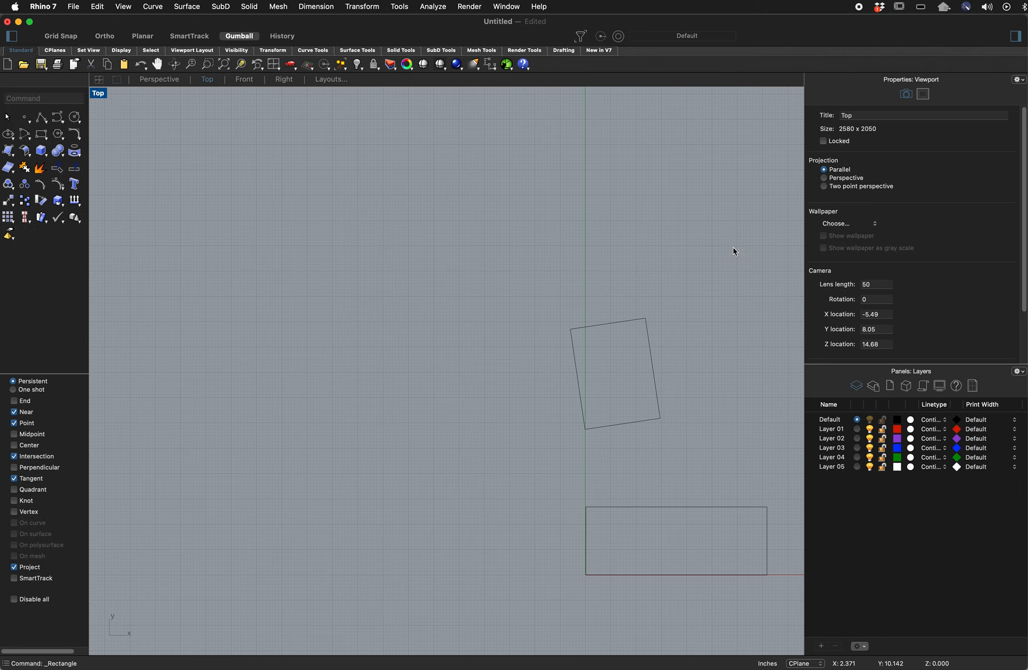
Rotate the tilted 3 by 4 inch rectangle clockwise until its edges are horizontal and vertical, and deselect it.
click(660, 417)
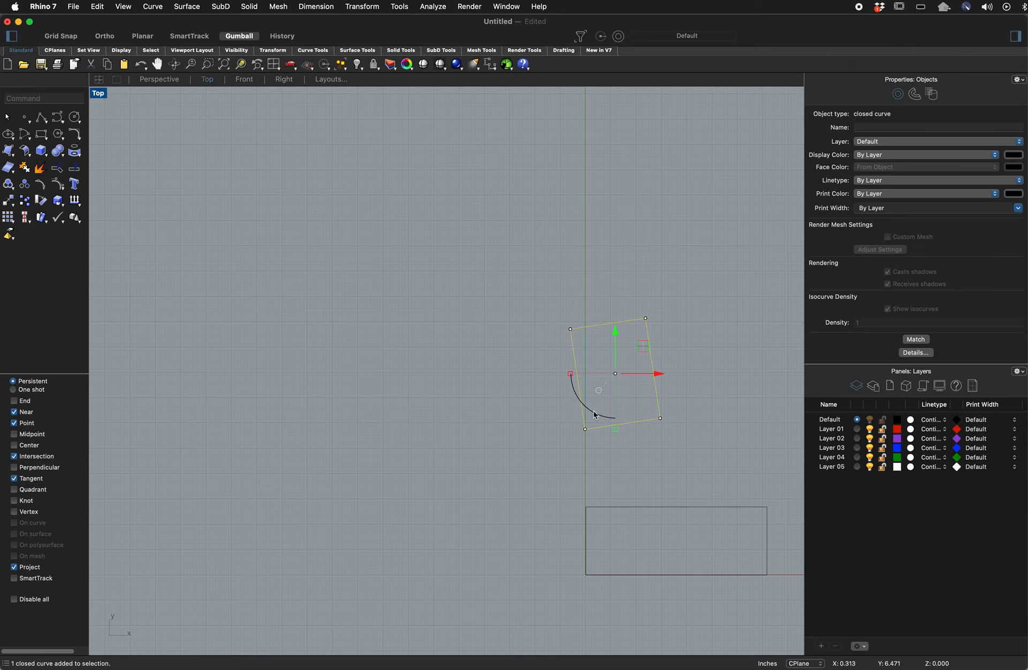
mouse_move(592, 414)
mouse_down()
mouse_move(580, 406)
mouse_move(582, 420)
mouse_up()
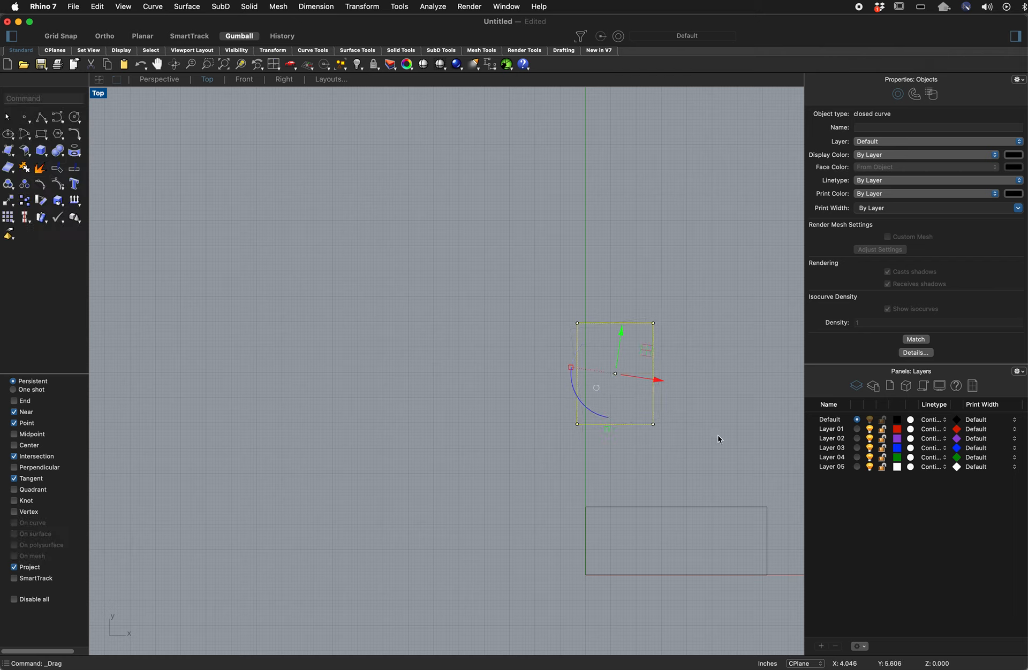
click(736, 421)
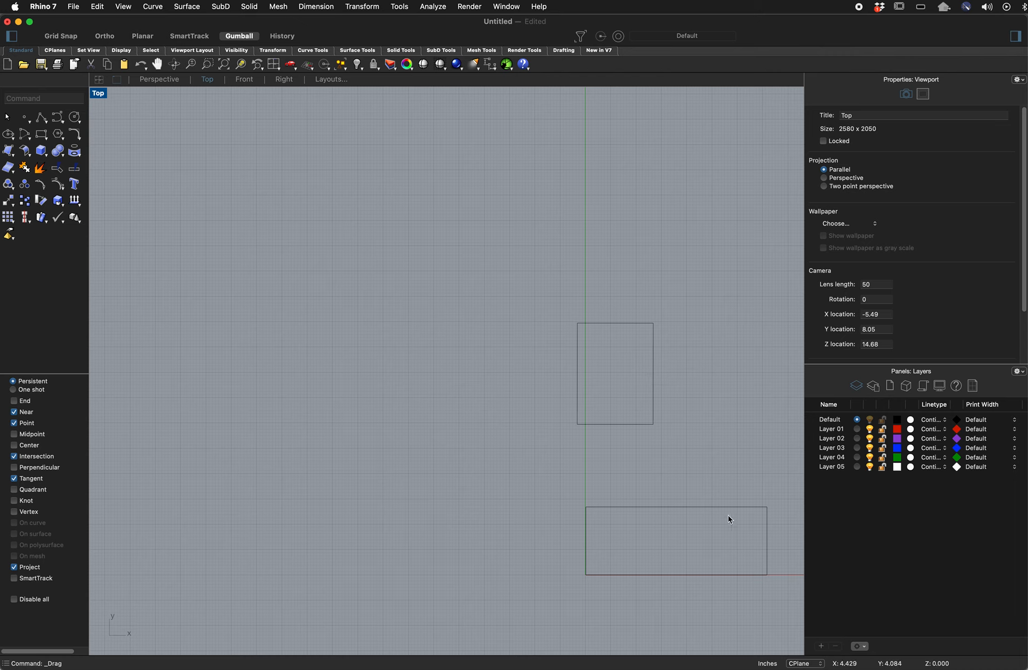
Select both rectangles and delete them.
drag(498, 259, 806, 617)
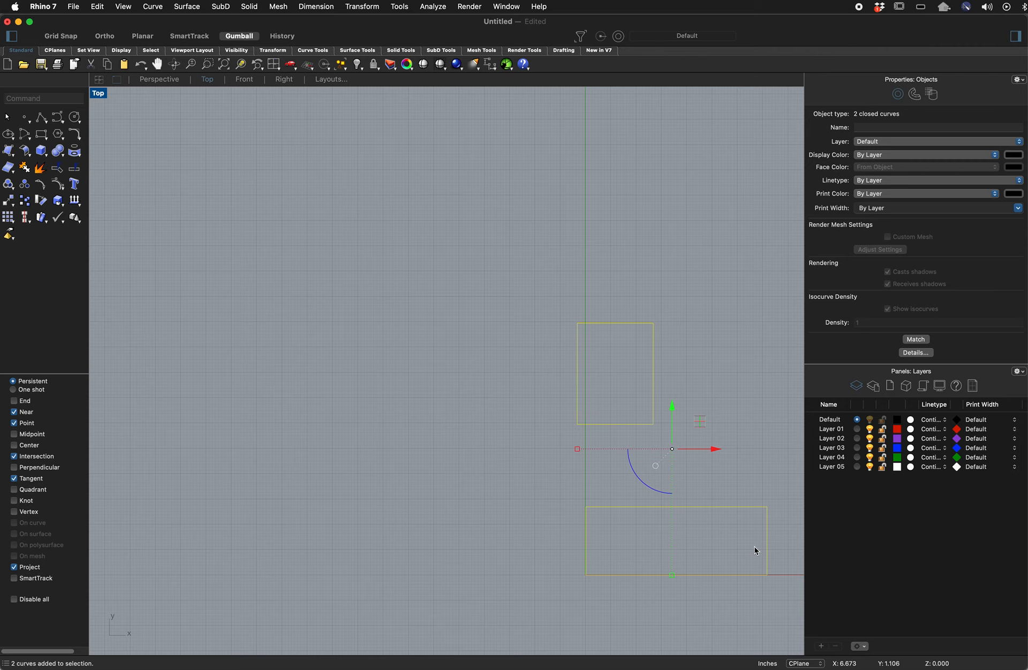
key(Delete)
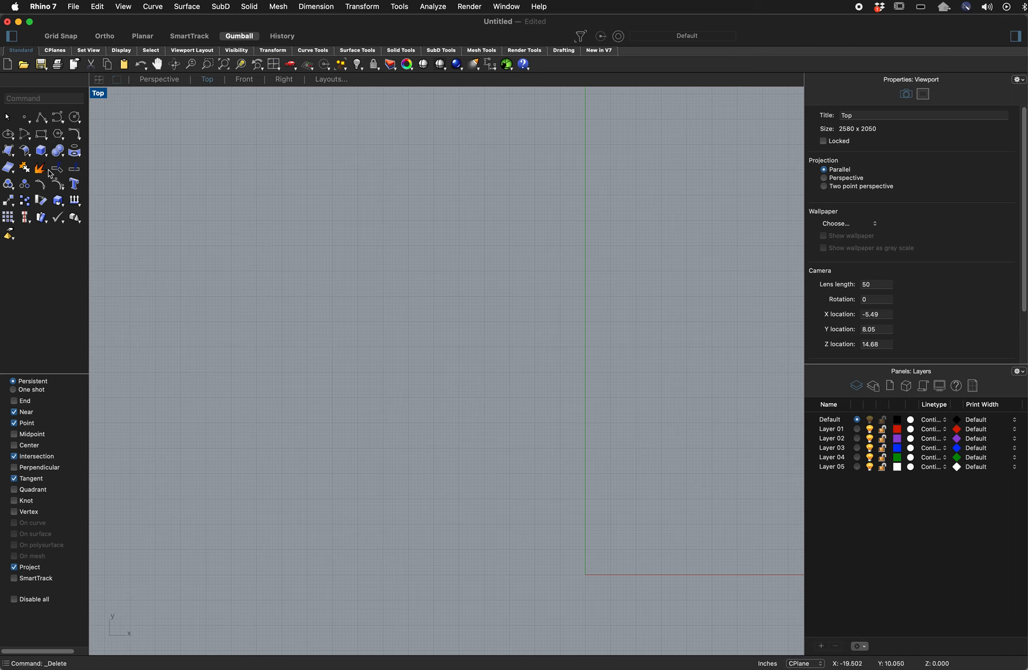
Draw an open seven-point polyline shaped like a pair of cat ears in the empty area on the negative X side.
click(41, 118)
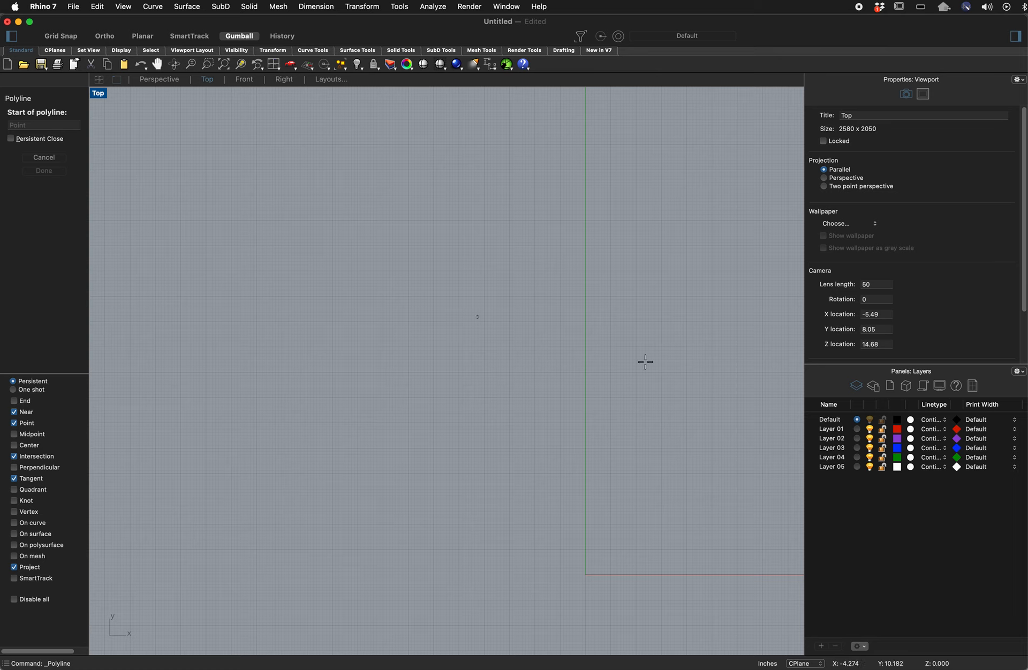
click(450, 417)
click(452, 387)
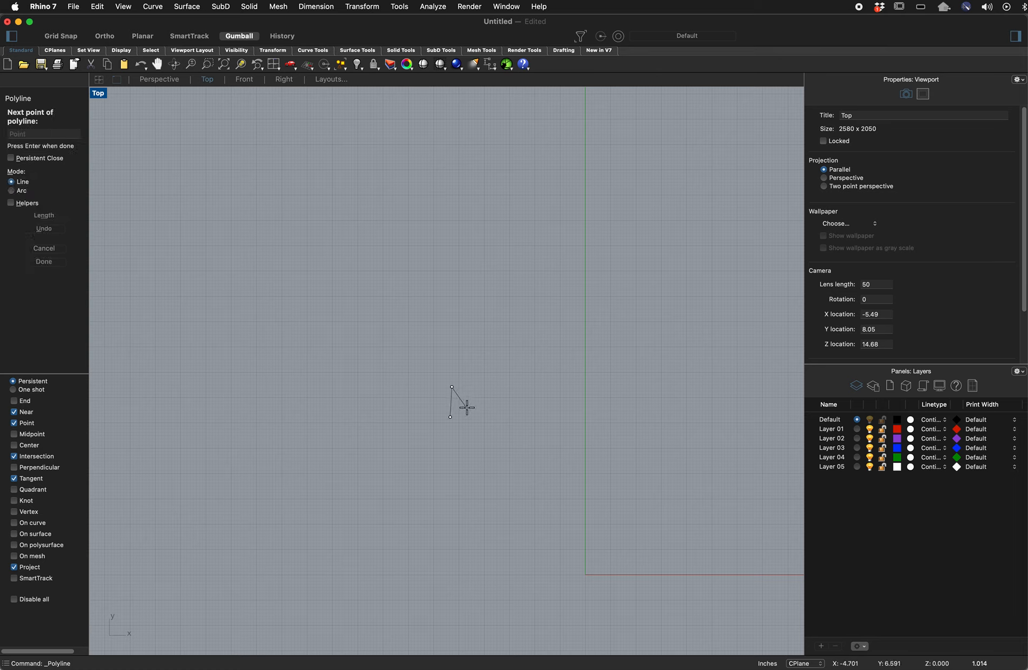
click(464, 408)
click(484, 402)
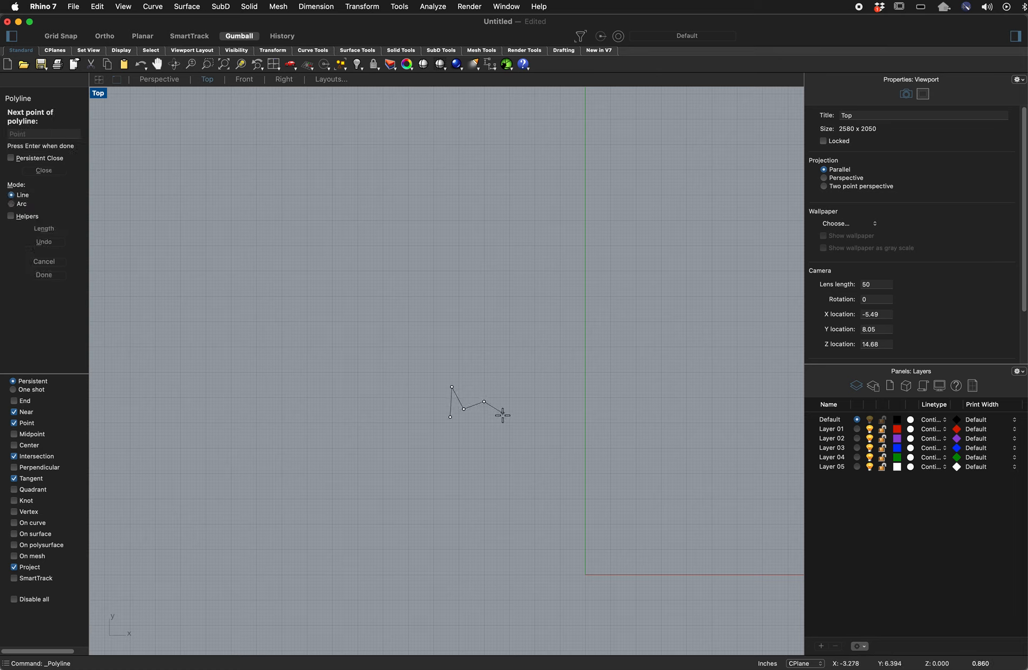
click(503, 411)
click(517, 393)
click(518, 424)
key(Return)
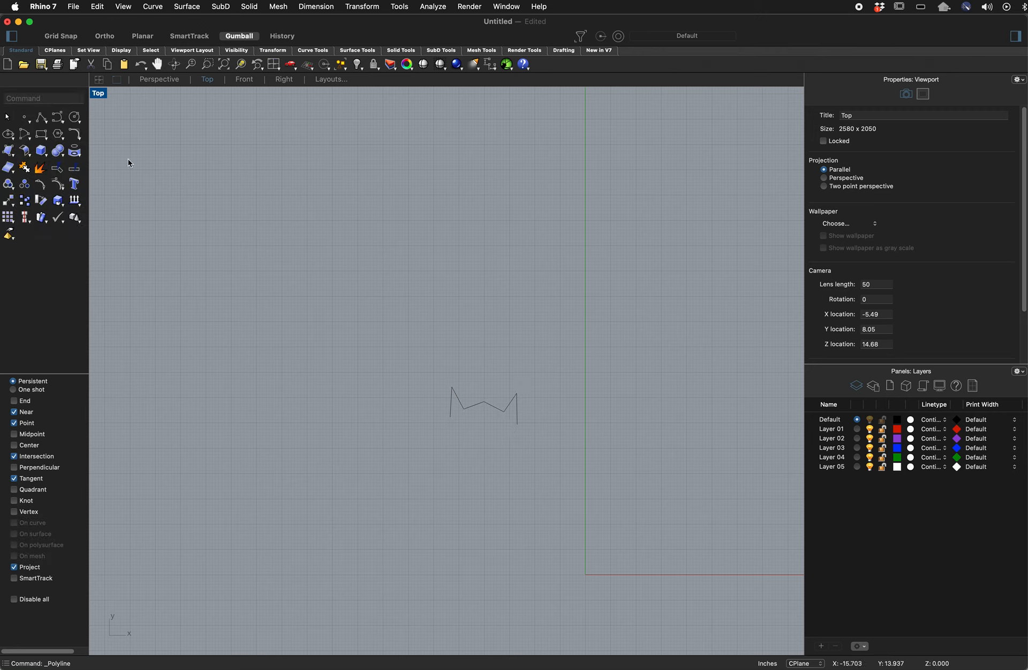
Draw a three-point circle through both lower ends of the ear polyline, with the third point below so most of it hangs beneath the ears.
click(74, 119)
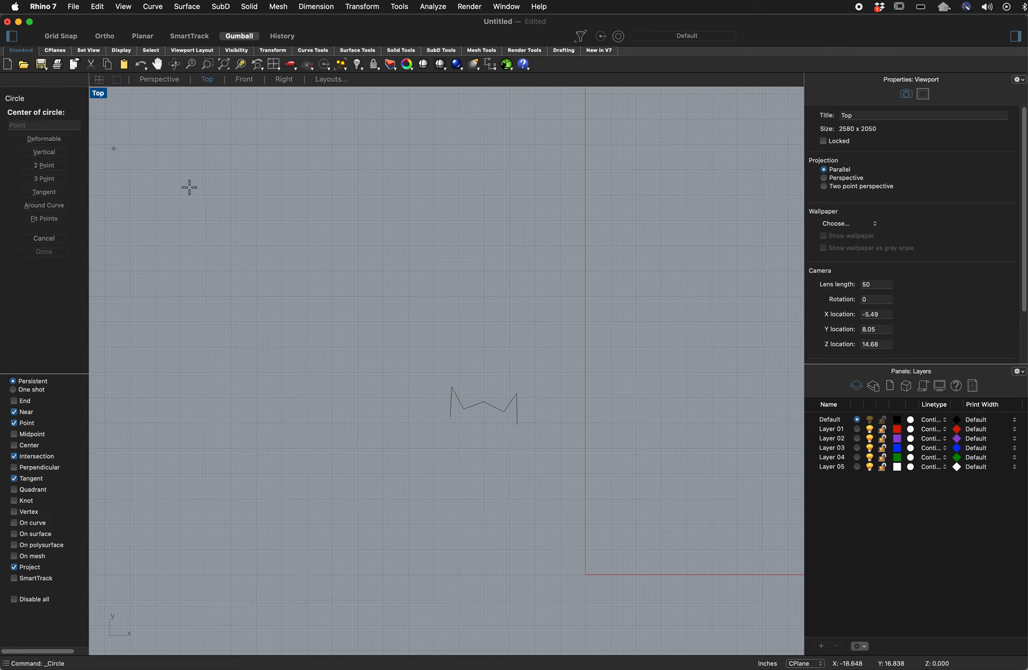
click(48, 180)
click(457, 421)
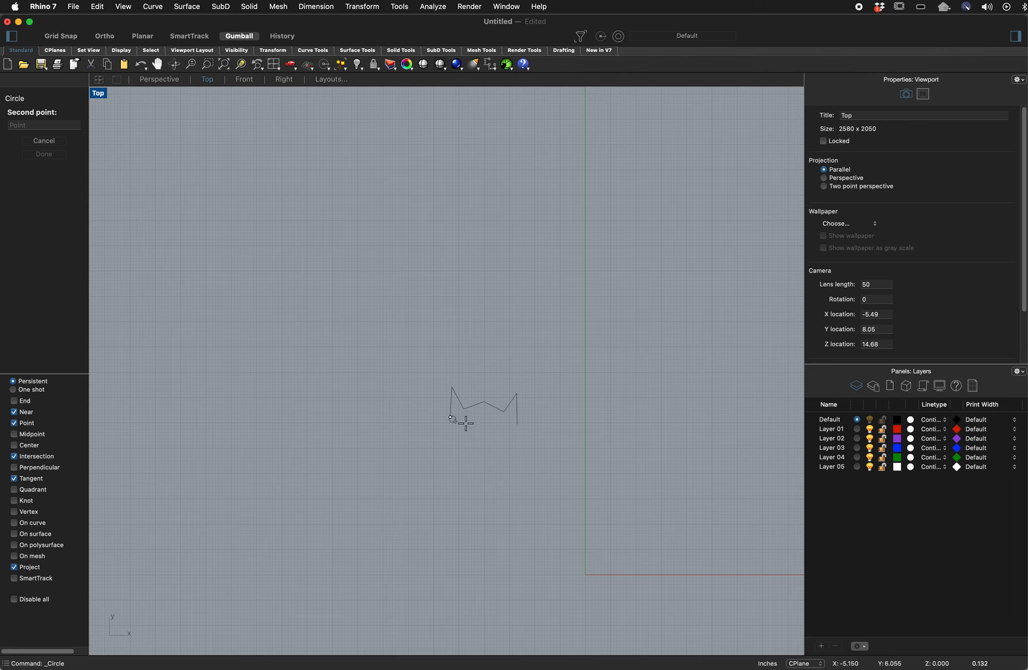
click(518, 424)
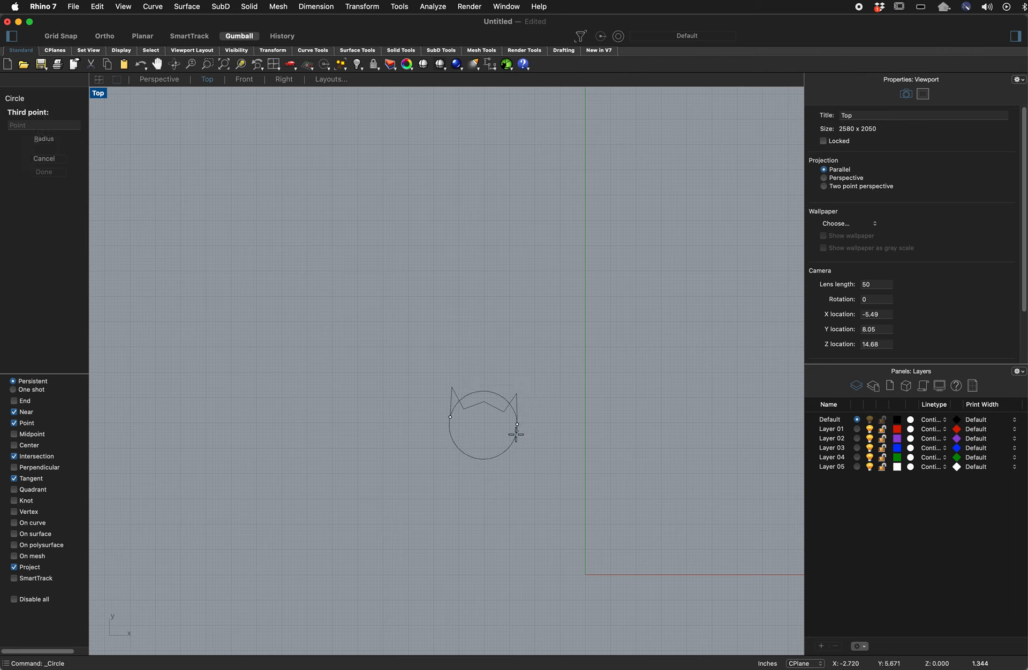
click(527, 493)
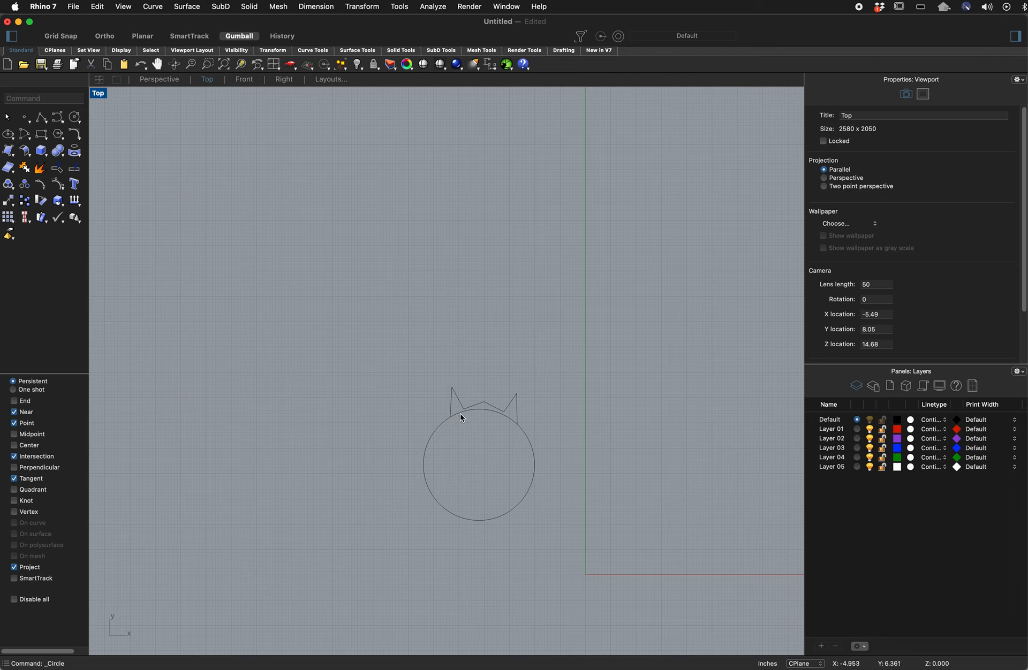
Trim away the circle's arc between the two ear ends, using the circle and the ear polyline as cutting objects.
click(491, 412)
click(535, 406)
scroll(506, 432, up, 3)
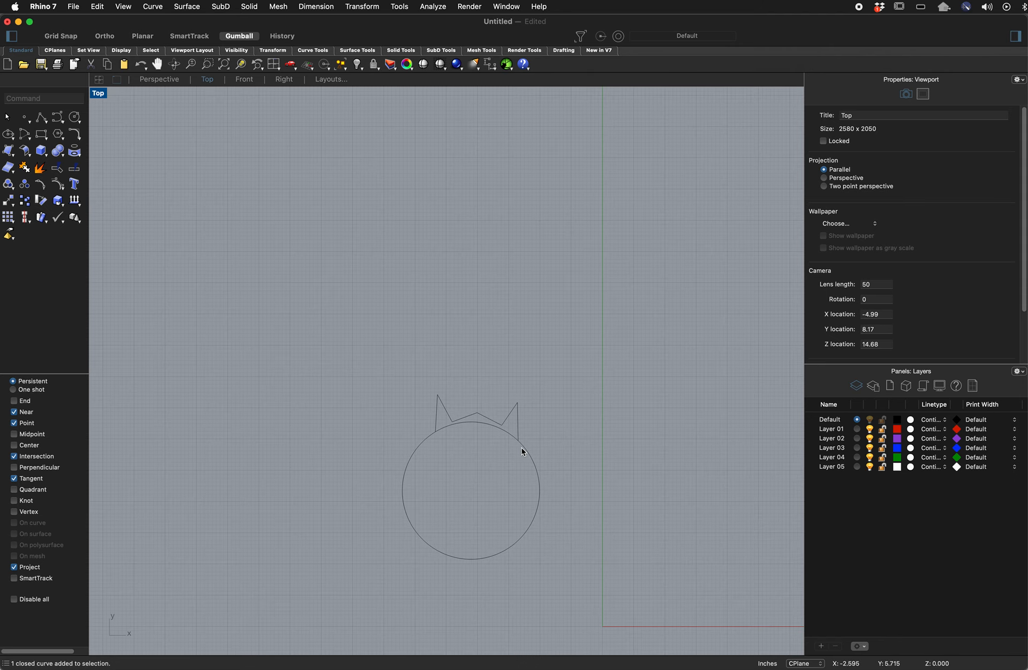
scroll(509, 452, up, 4)
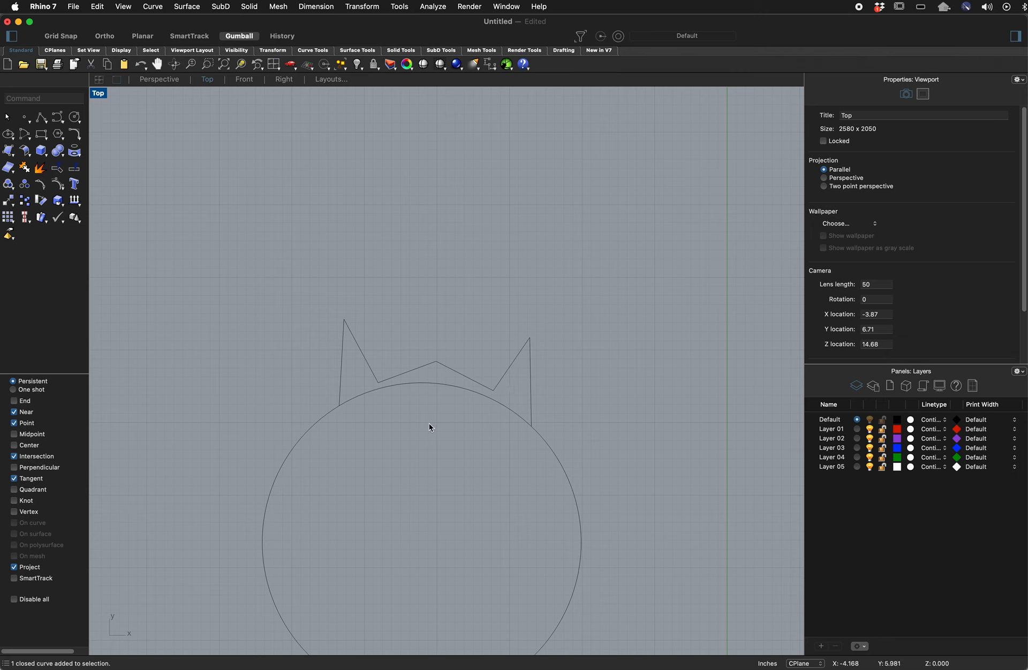
click(462, 394)
click(377, 488)
click(51, 95)
text(Trim)
key(Return)
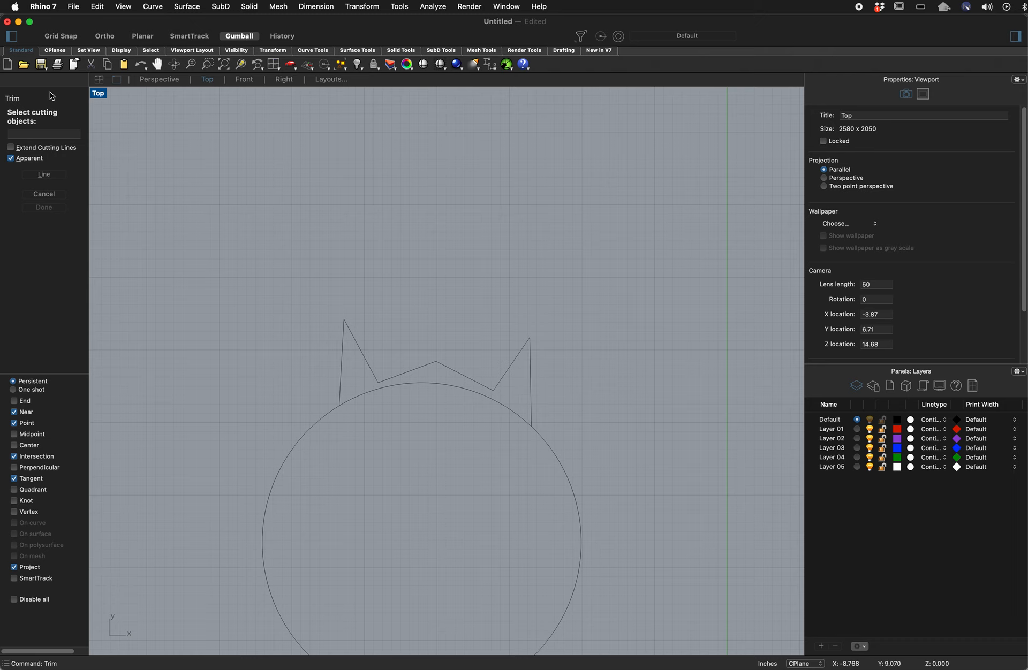
click(326, 418)
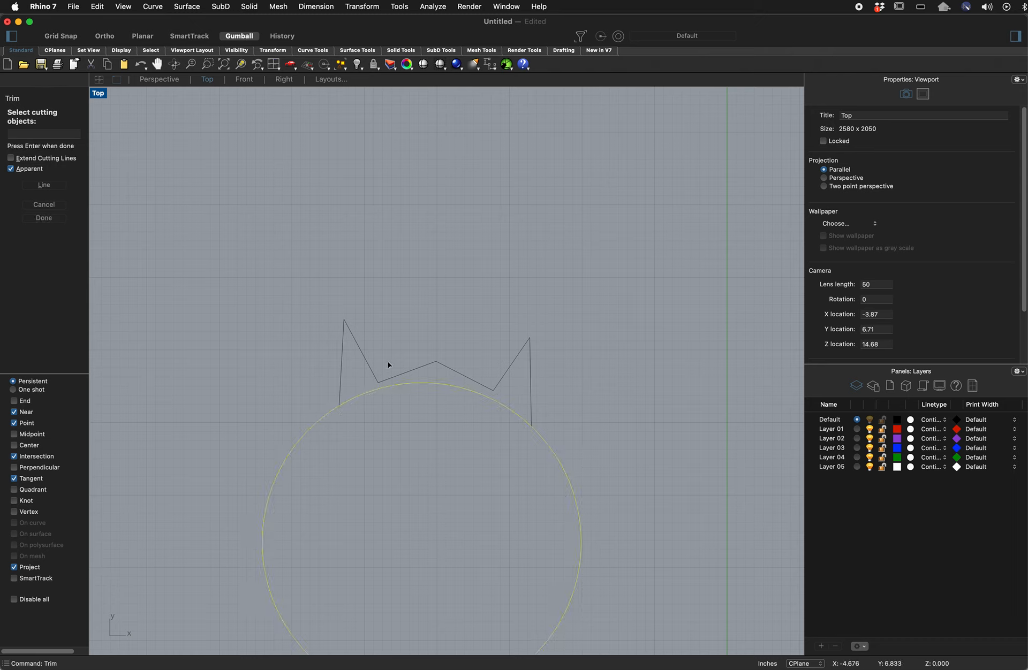
click(341, 379)
key(Return)
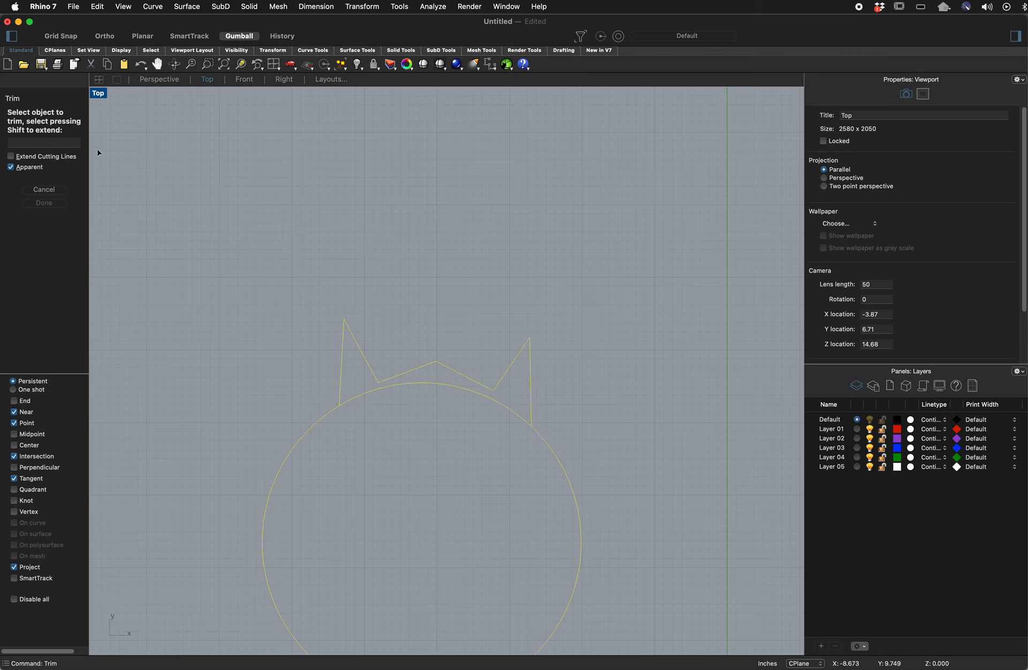
click(368, 397)
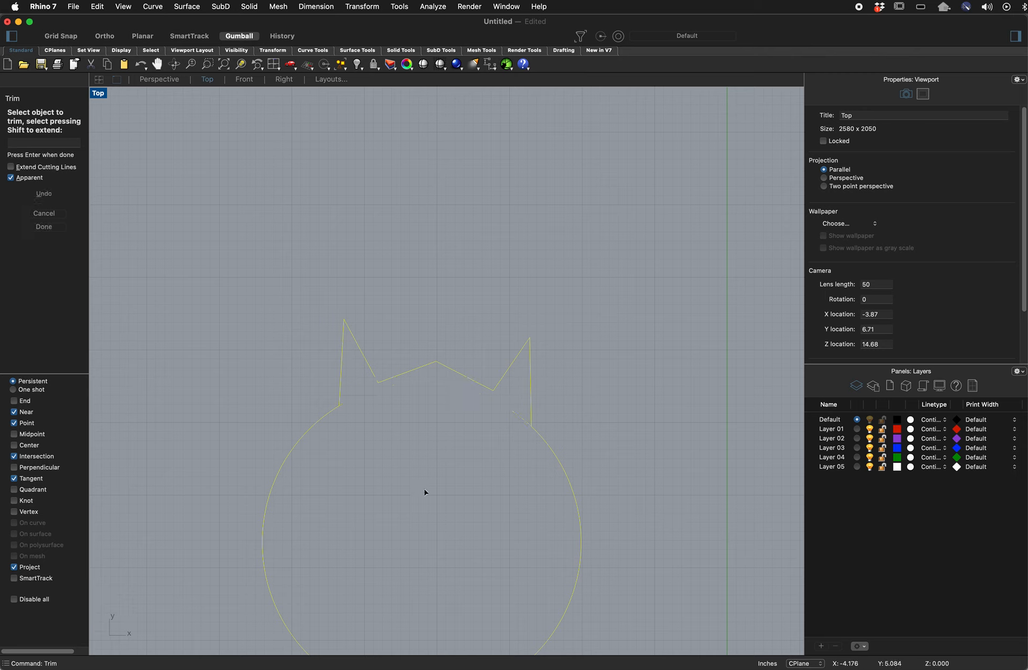
key(Return)
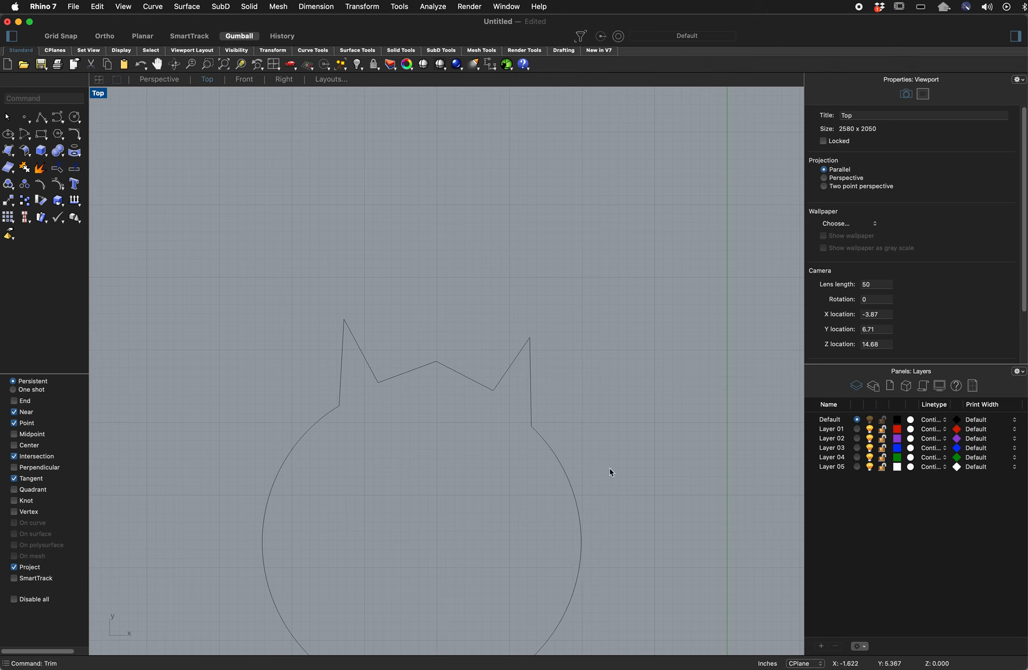
Join the ear polyline and the trimmed circle into one closed curve, and select the joined outline to check it.
click(529, 381)
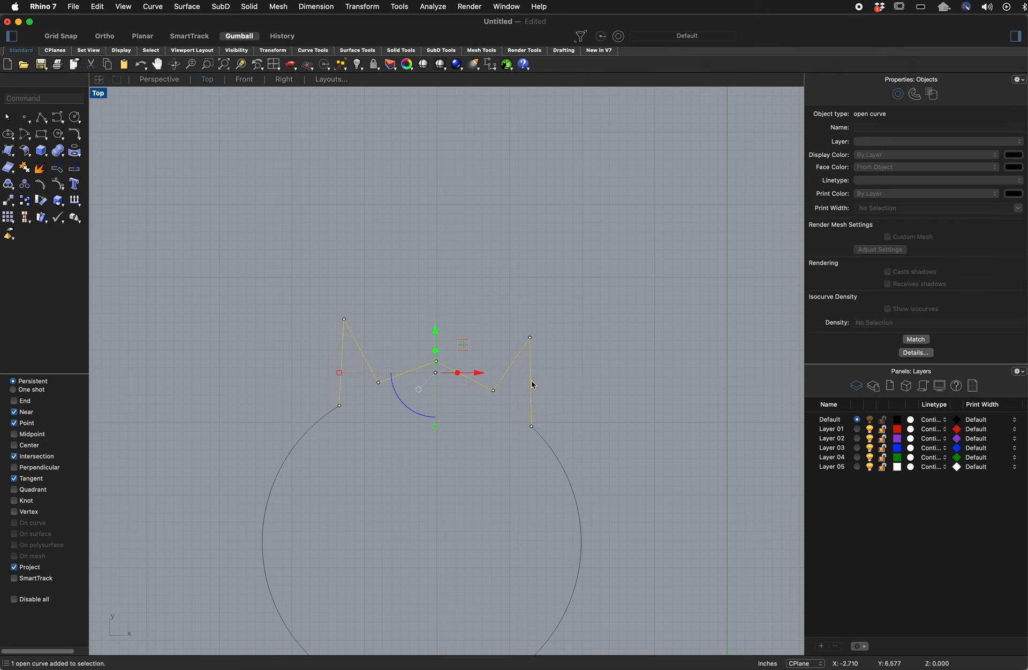
click(577, 504)
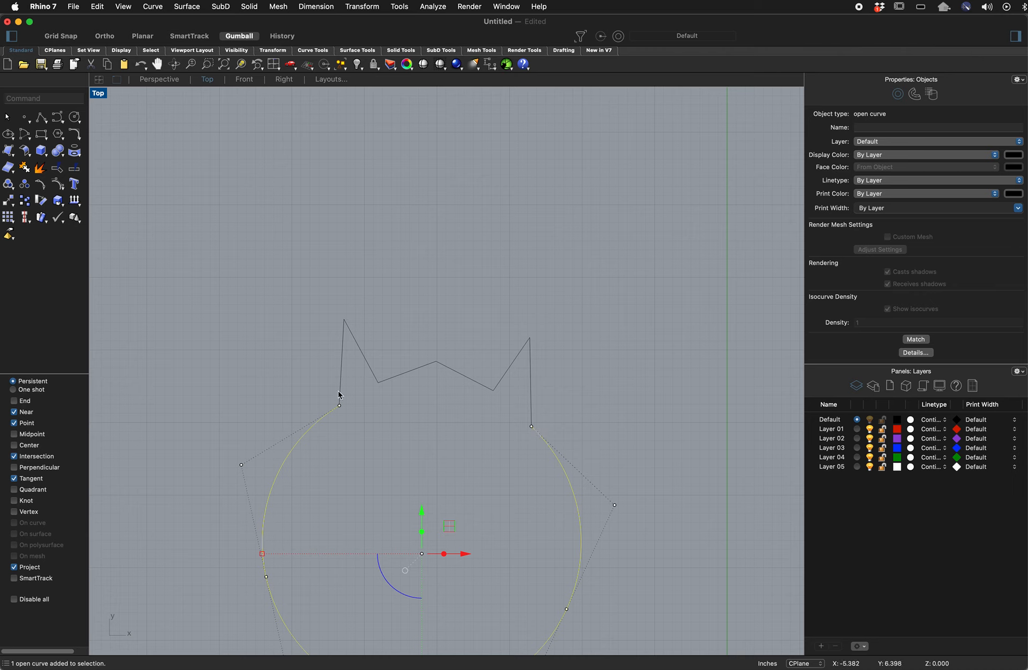
click(530, 372)
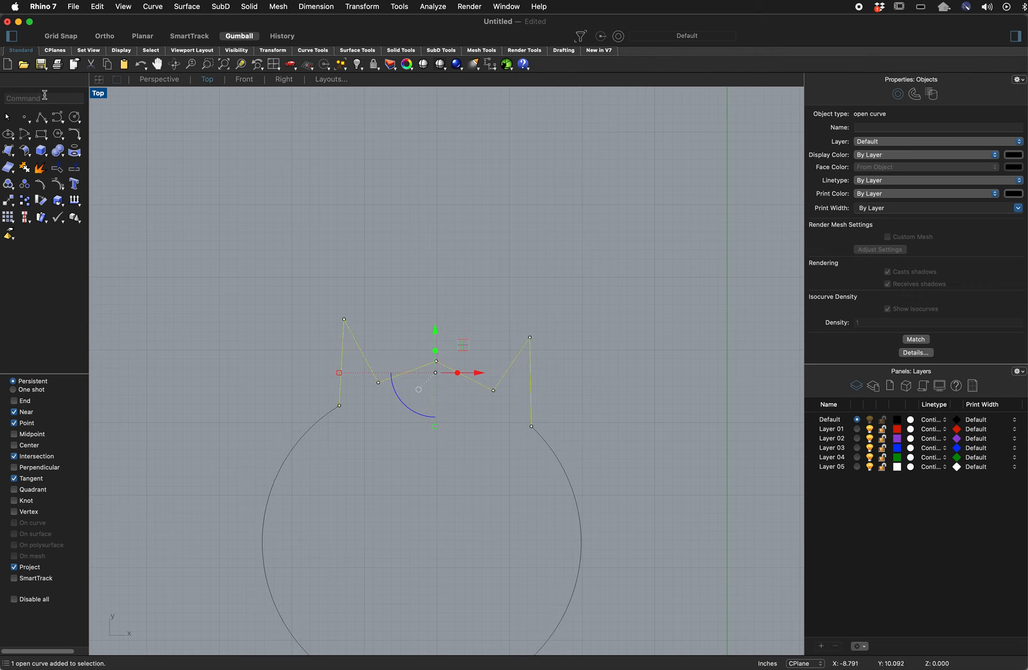
text(join)
key(Return)
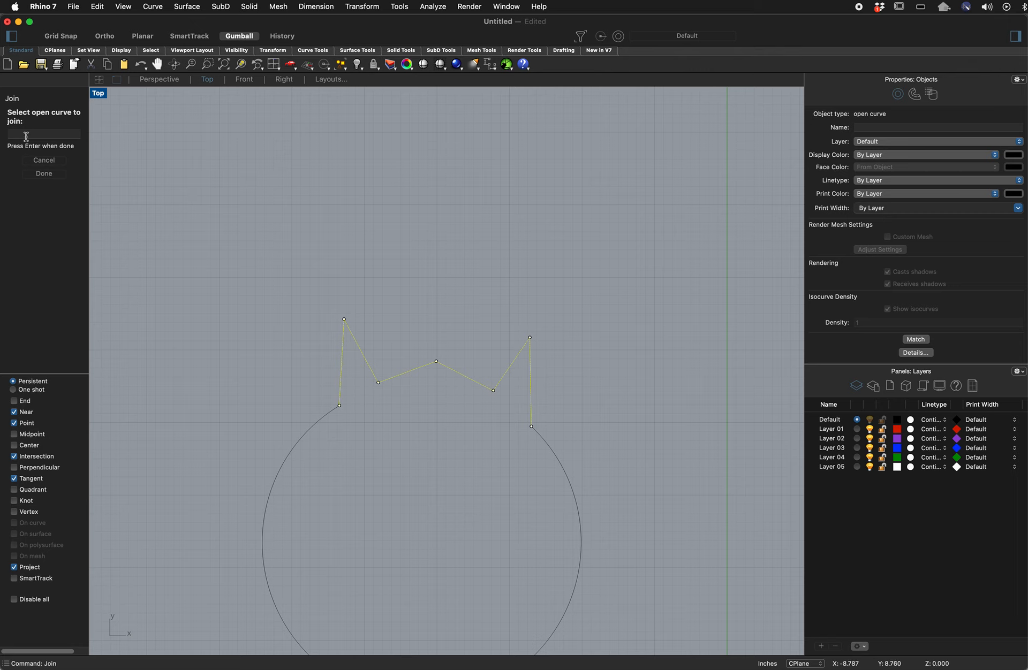
click(562, 466)
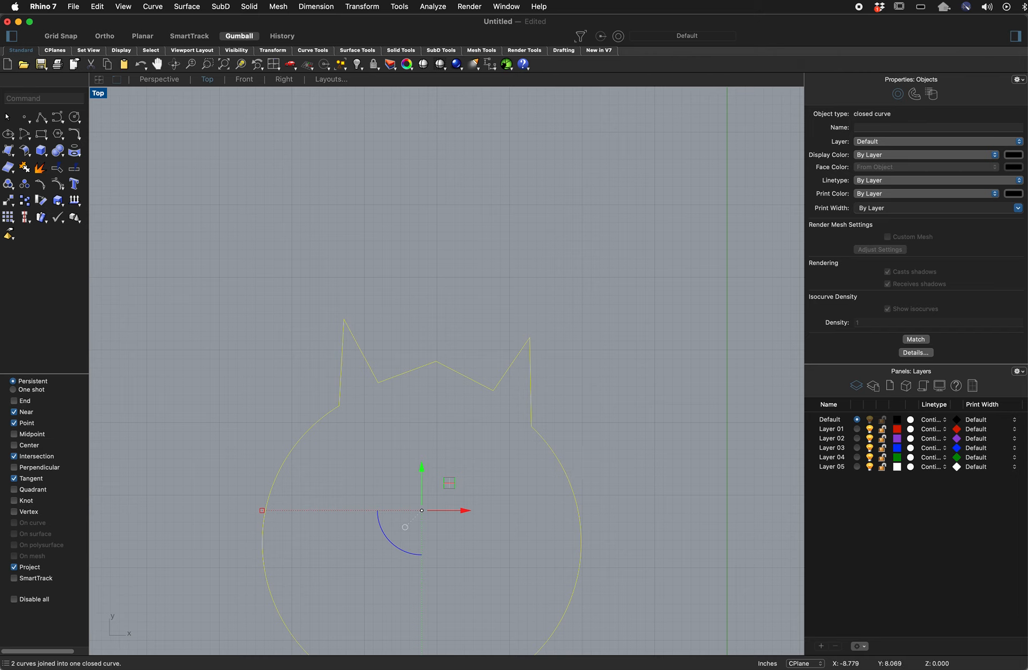
click(690, 450)
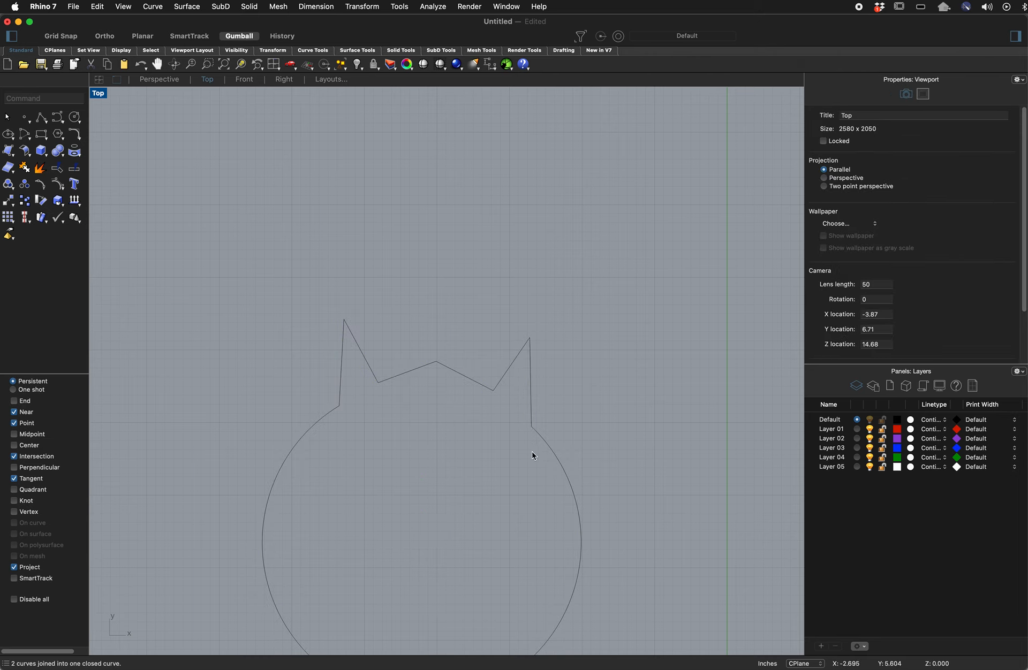
click(557, 459)
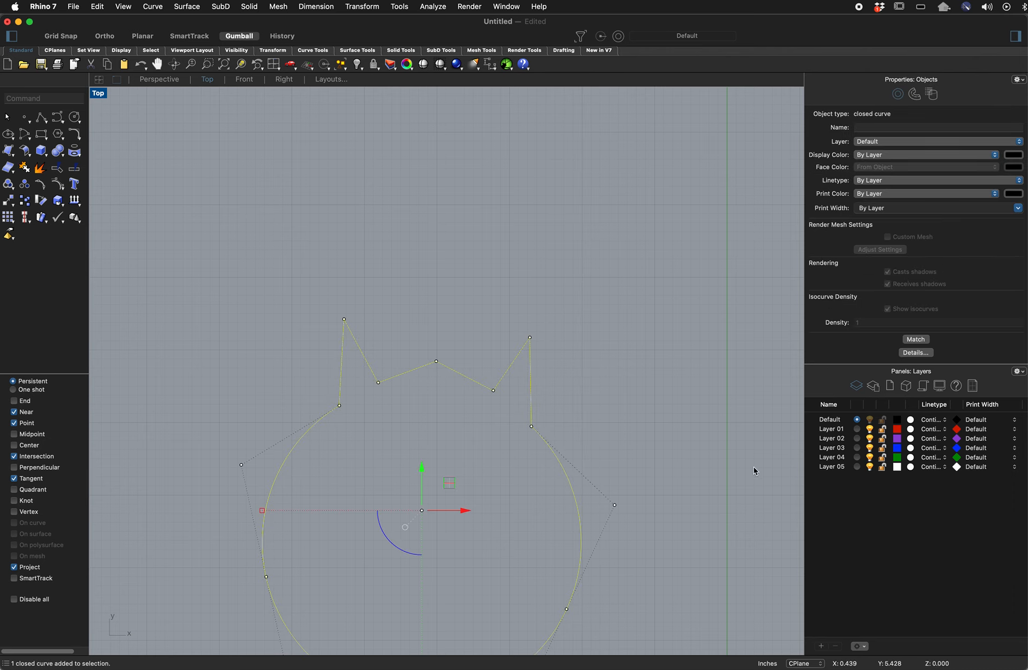
click(610, 443)
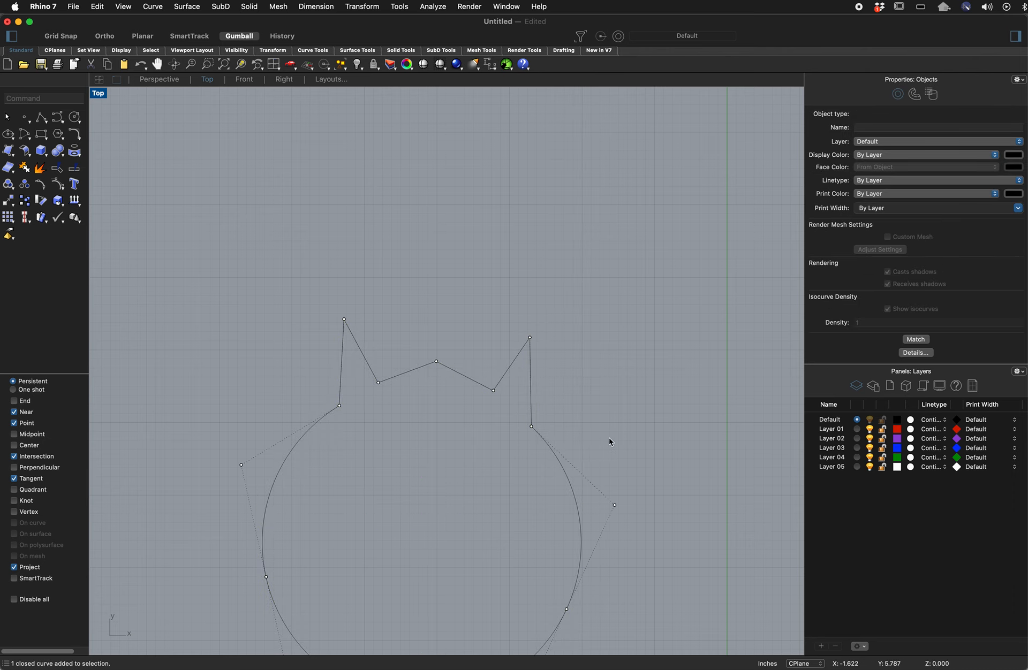
Draw a wide, flat corner-to-corner rectangle across the head's lower half, starting outside its negative X side and ending just inside the opposite edge.
click(560, 466)
scroll(646, 464, up, 5)
scroll(641, 465, down, 8)
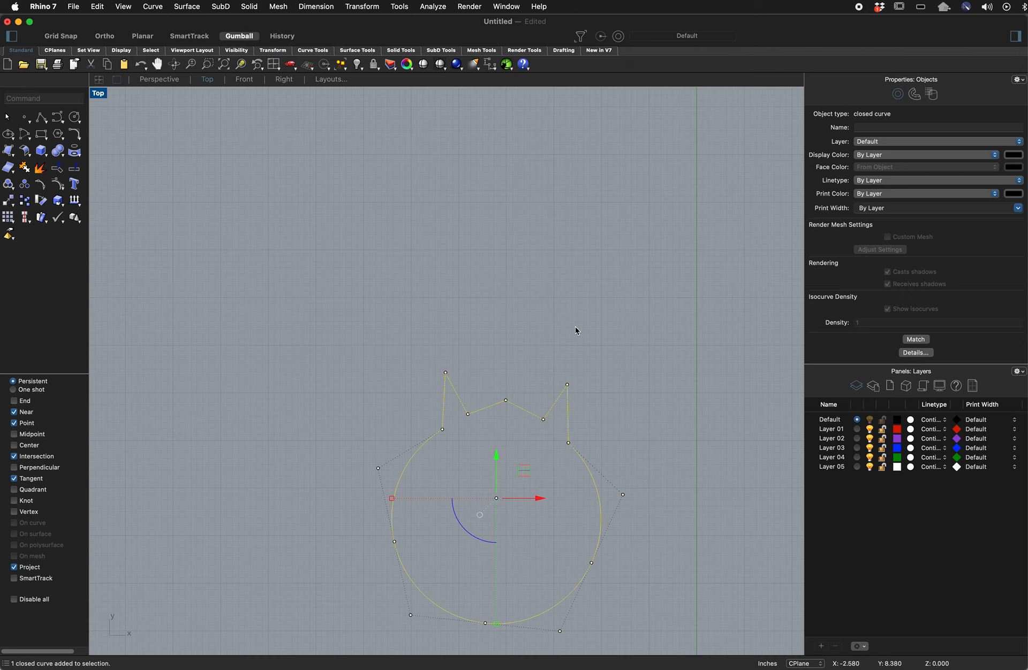
click(43, 135)
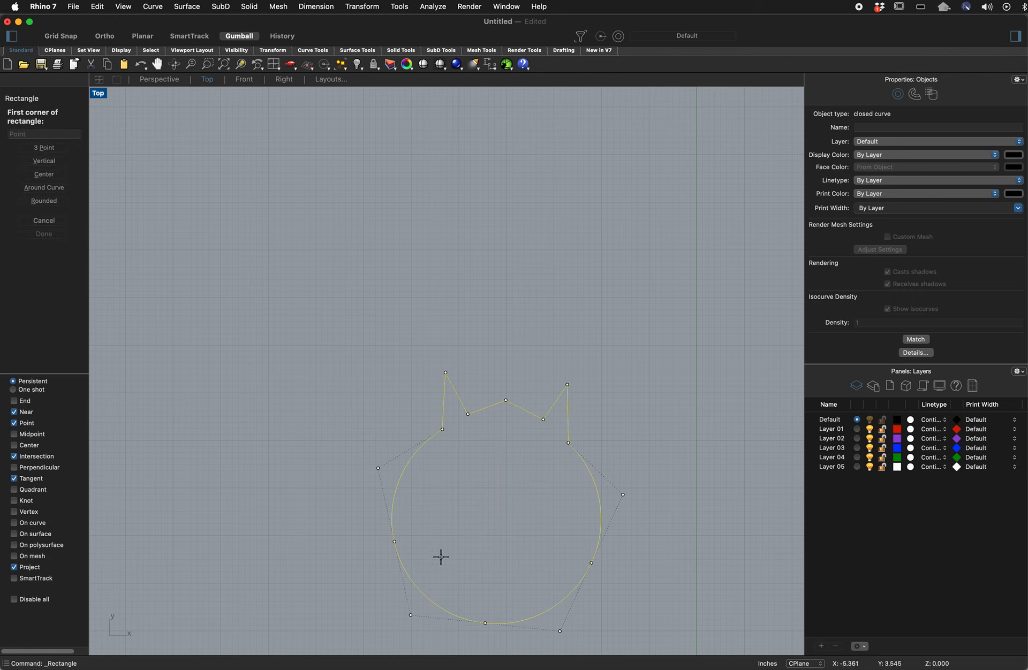
click(358, 489)
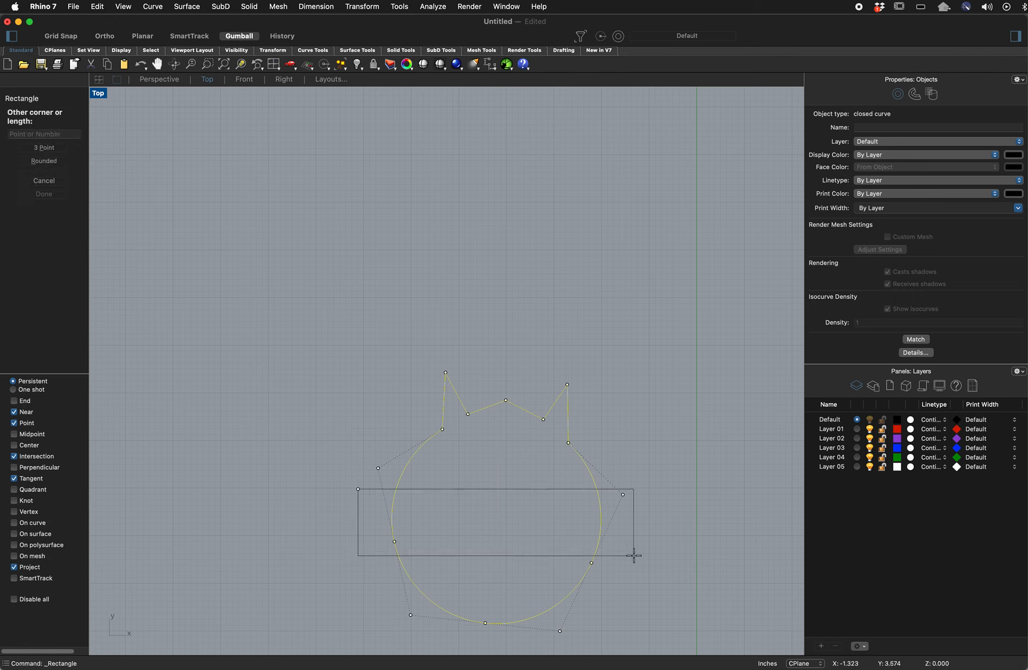
click(581, 550)
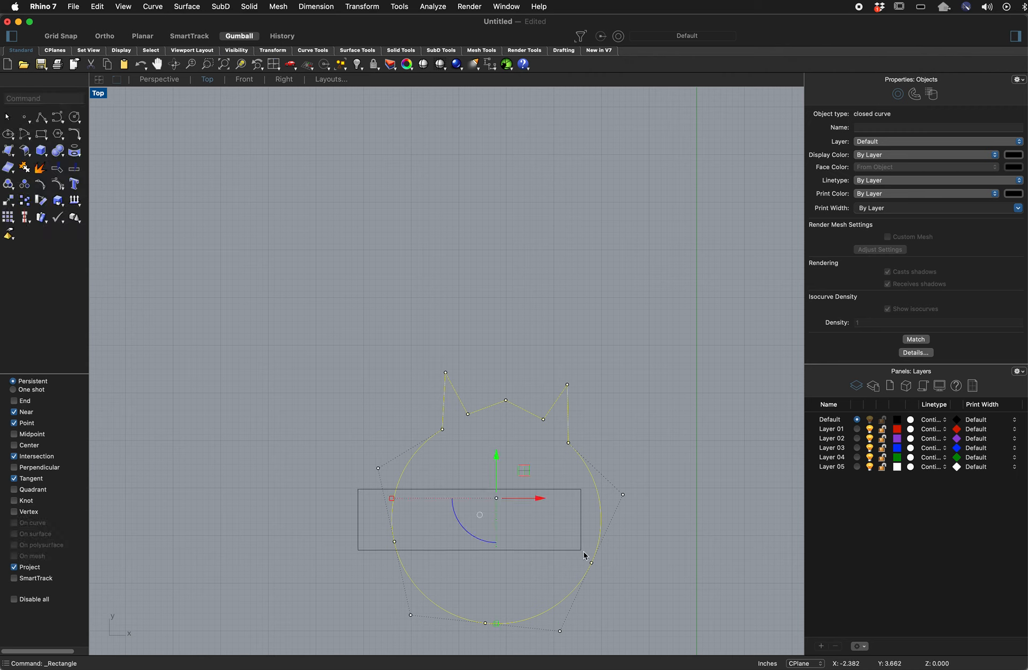
Draw a 13-point zigzag polyline of teeth hanging from the rectangle's upper edge, from its crossing with the head outline to its upper +X corner.
click(41, 117)
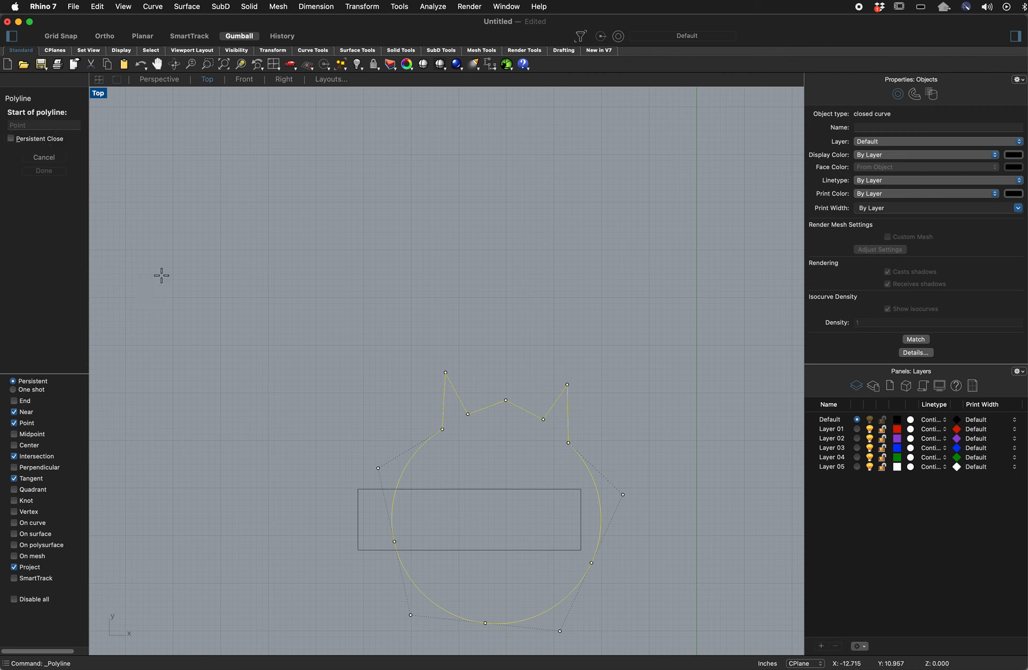
click(397, 489)
click(408, 506)
click(421, 489)
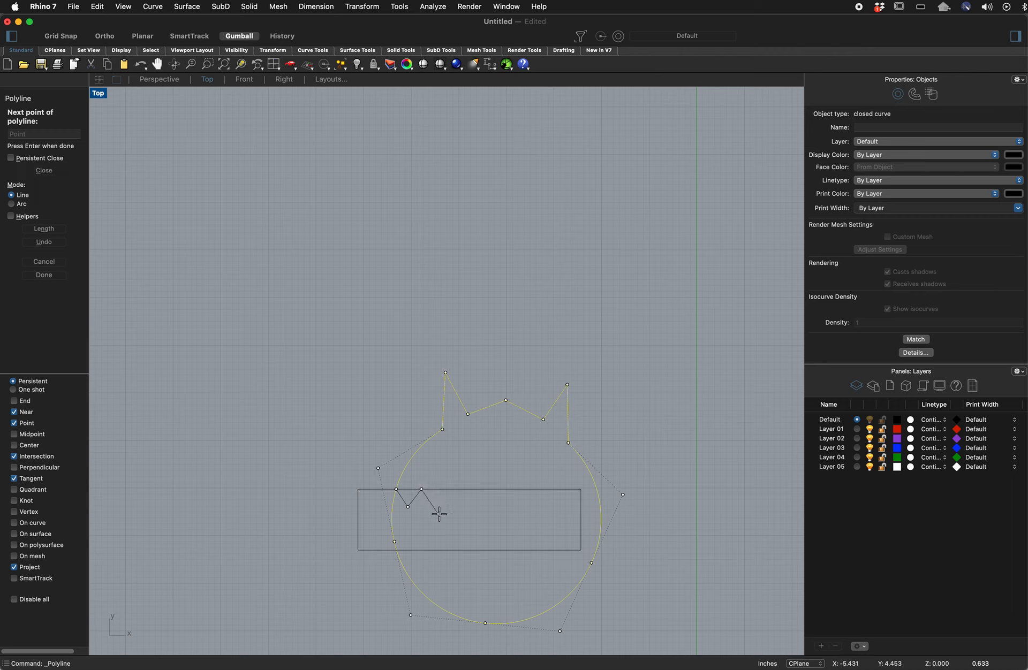
click(439, 513)
click(452, 489)
click(470, 519)
click(481, 489)
click(497, 530)
click(518, 488)
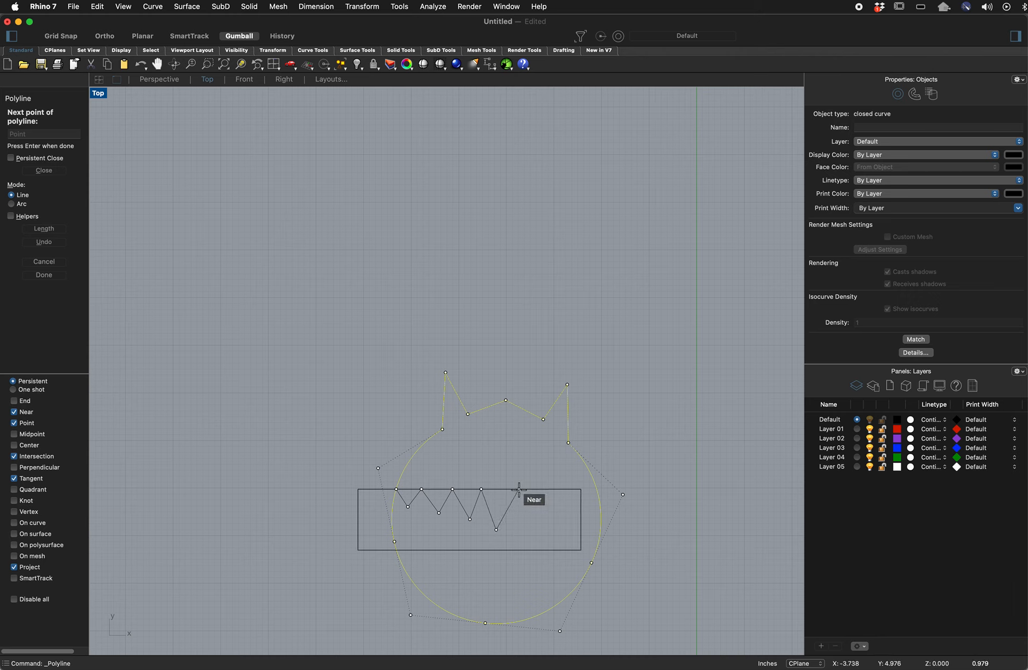
click(531, 512)
click(545, 489)
click(560, 516)
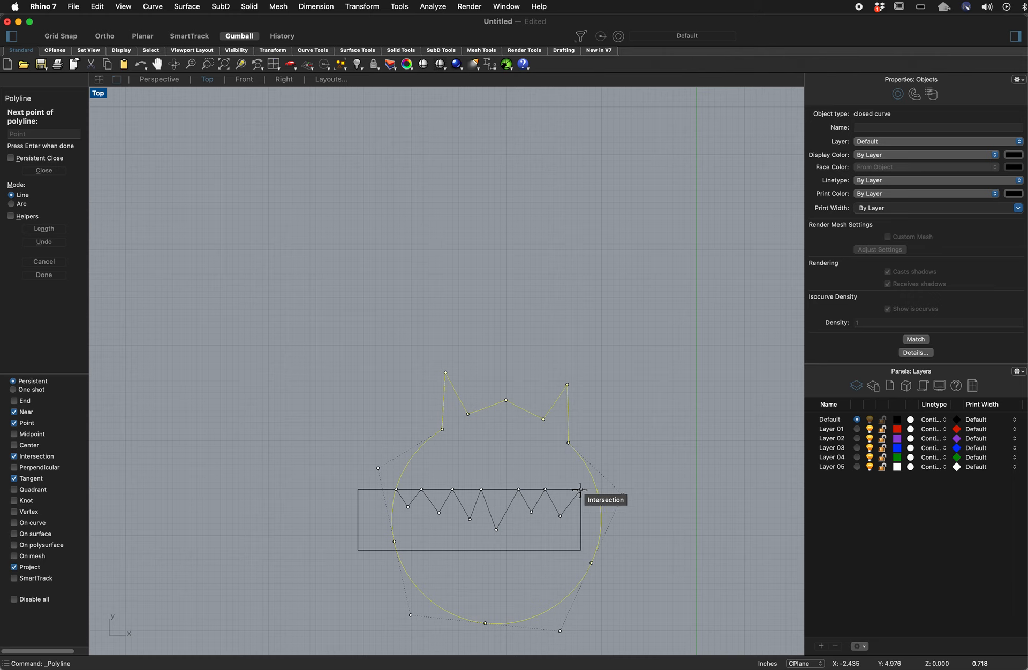
click(580, 489)
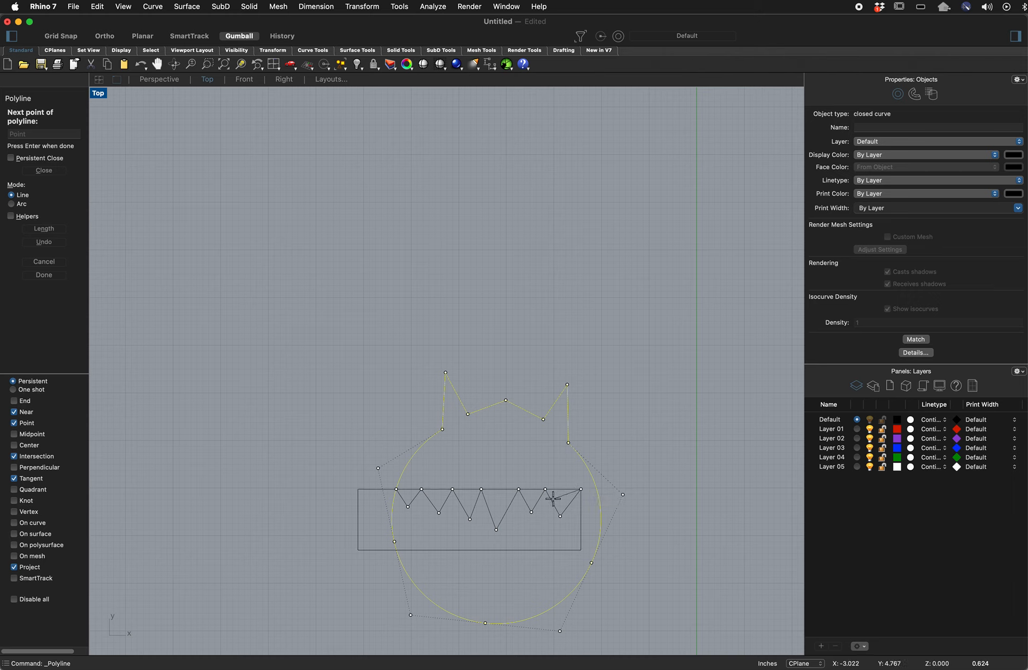
key(Return)
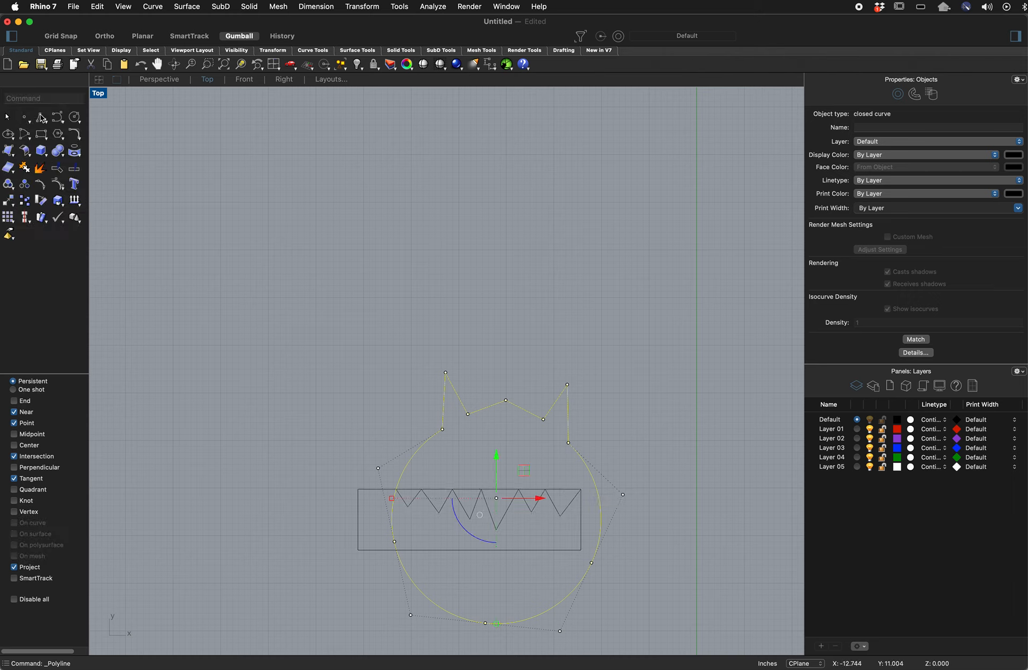
Draw a flat ellipse centred on the rectangle's lower edge, with its long axis along that edge, as the tongue.
click(8, 135)
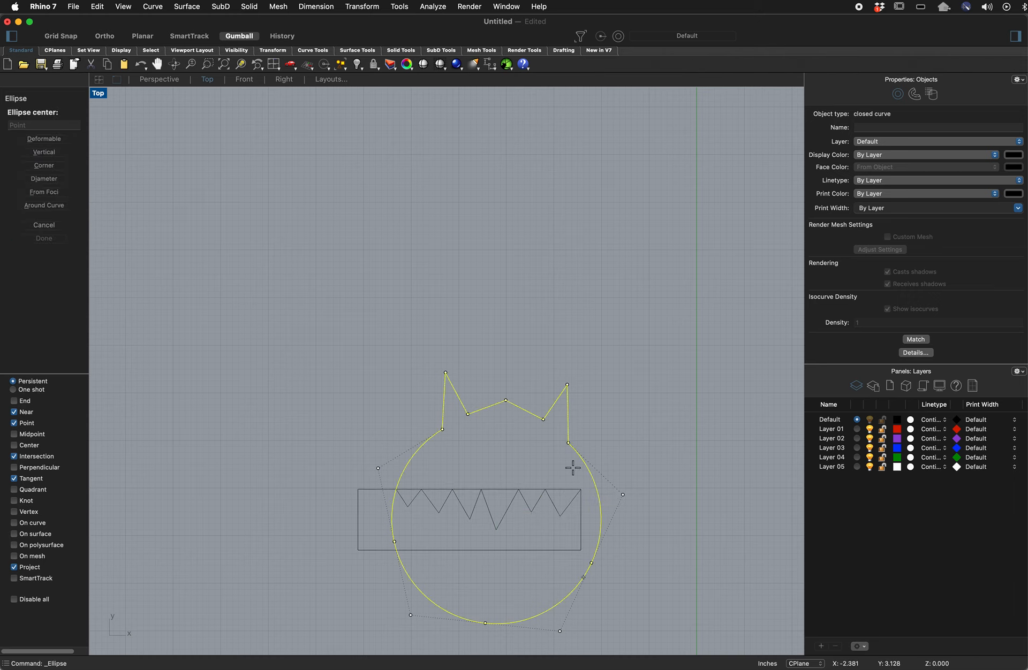
click(478, 550)
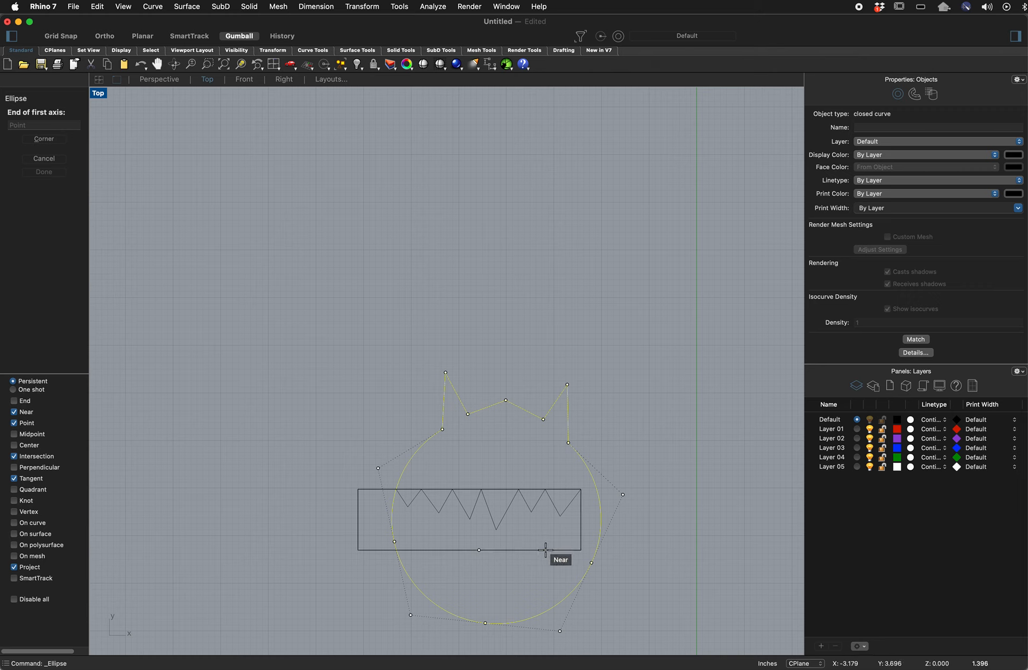
click(429, 550)
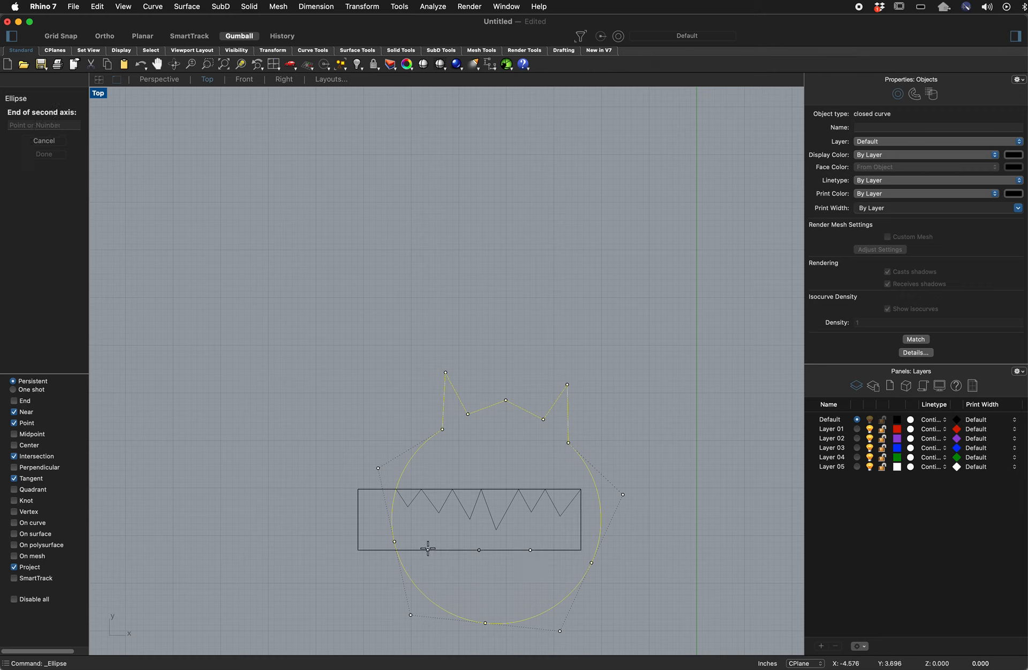
click(425, 536)
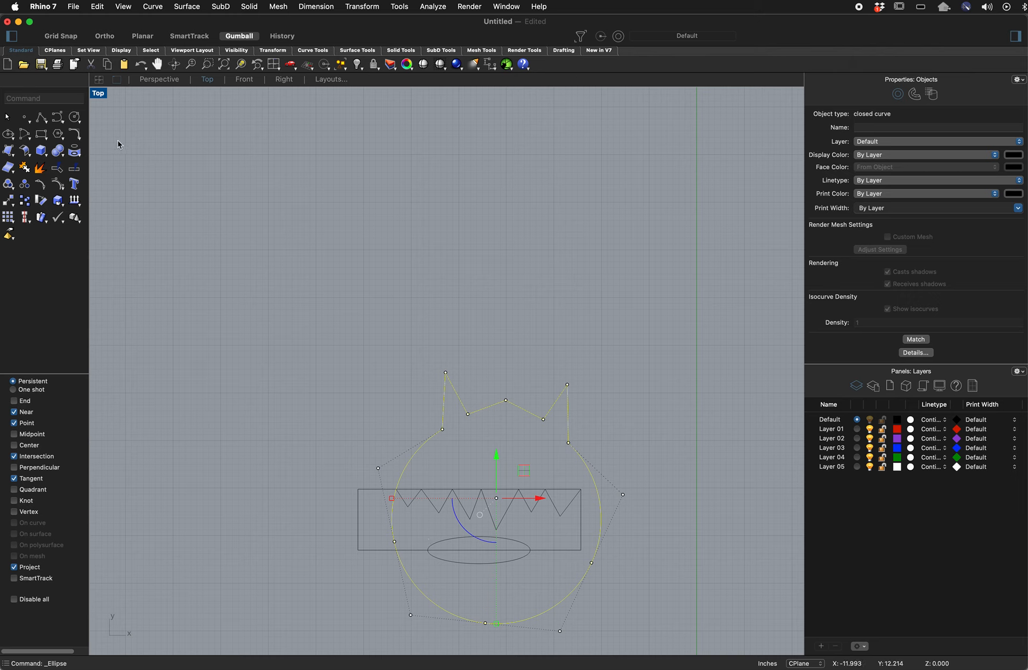
click(22, 102)
text(Trim)
key(Return)
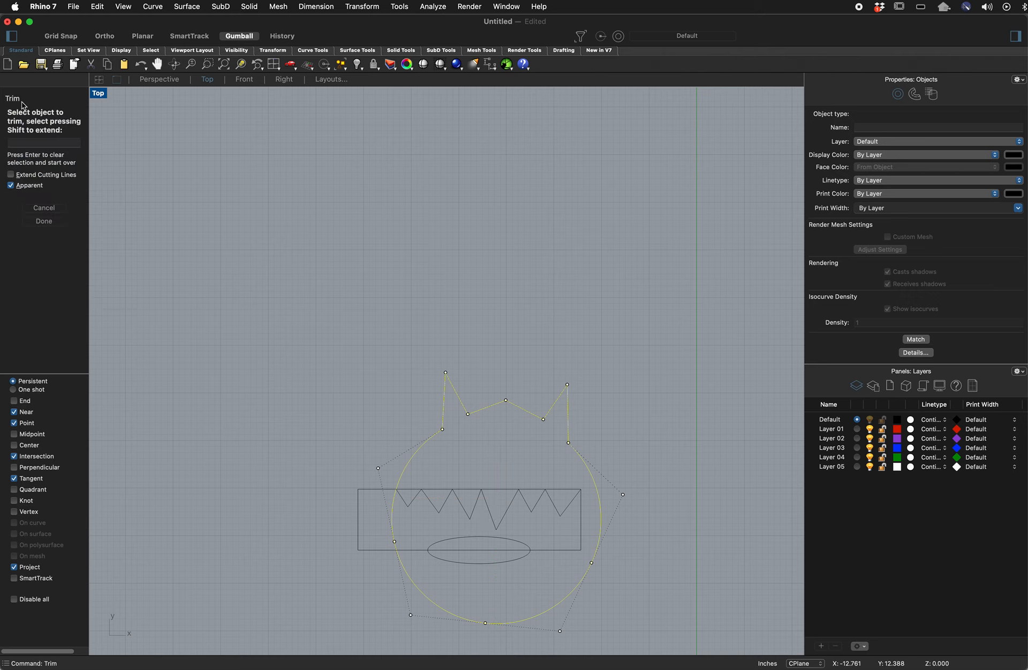
click(459, 502)
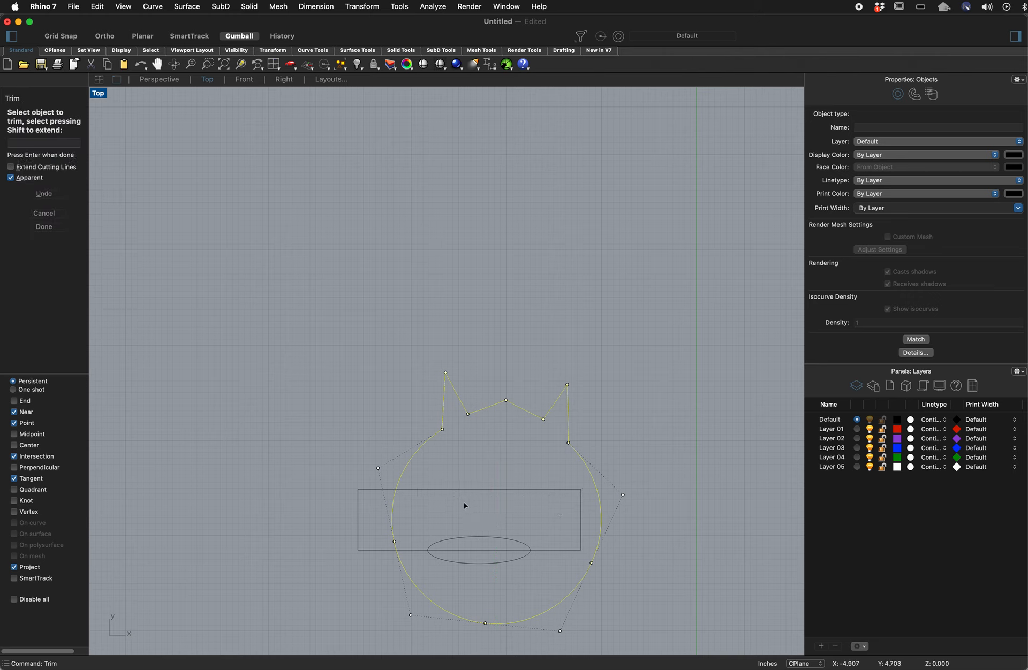
key(super+z)
key(Escape)
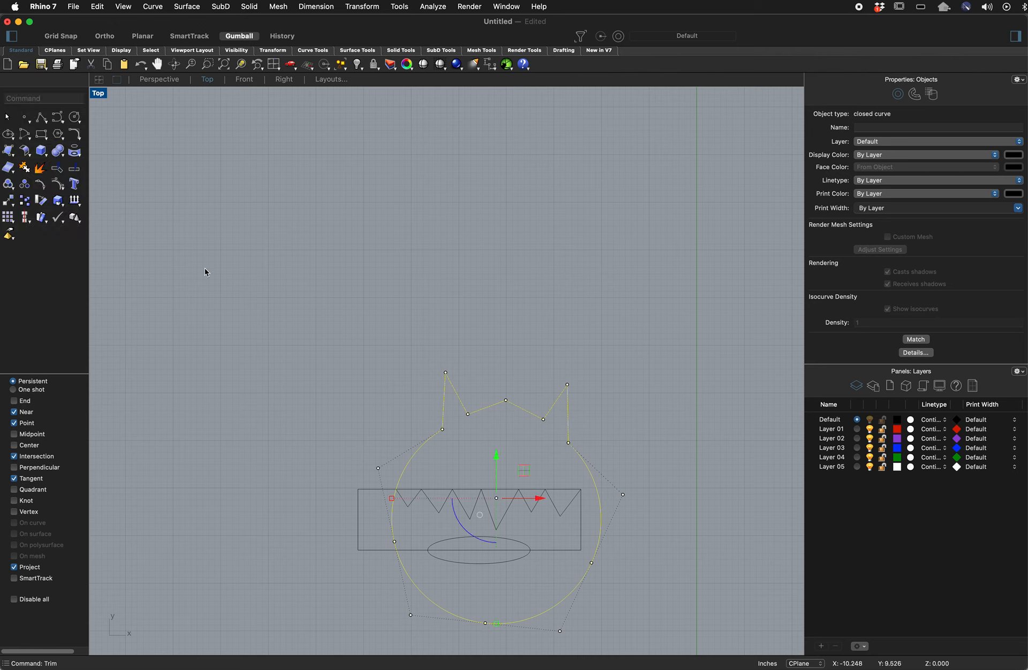
Using the rectangle, head, zigzag and ellipse as cutting objects, trim the rectangle outside the head and the head's arc across the mouth opening.
click(343, 337)
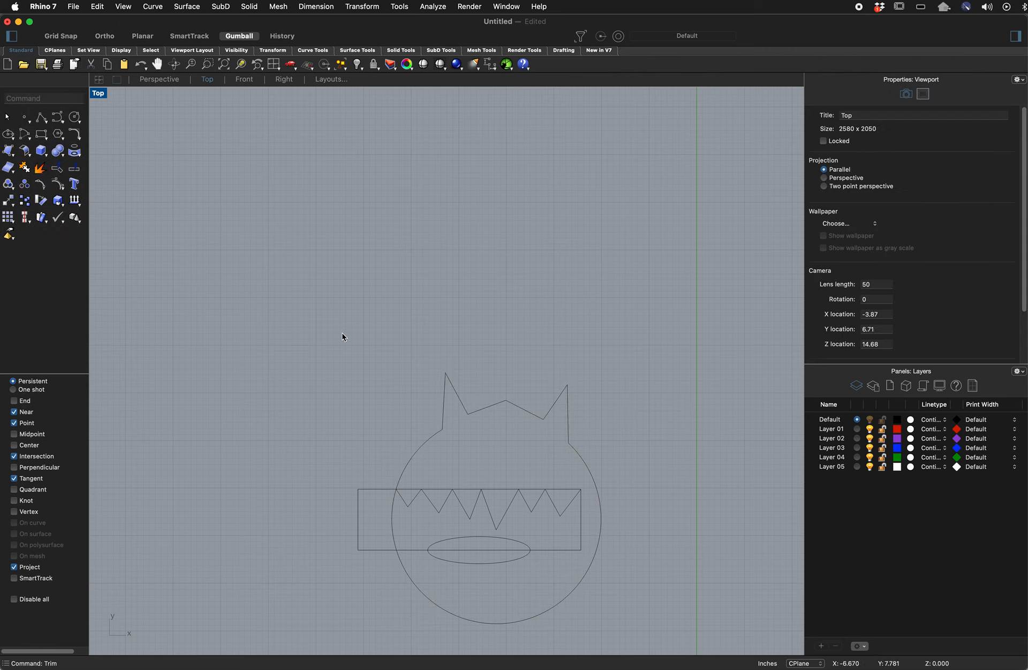
click(35, 97)
text(Trim)
key(Return)
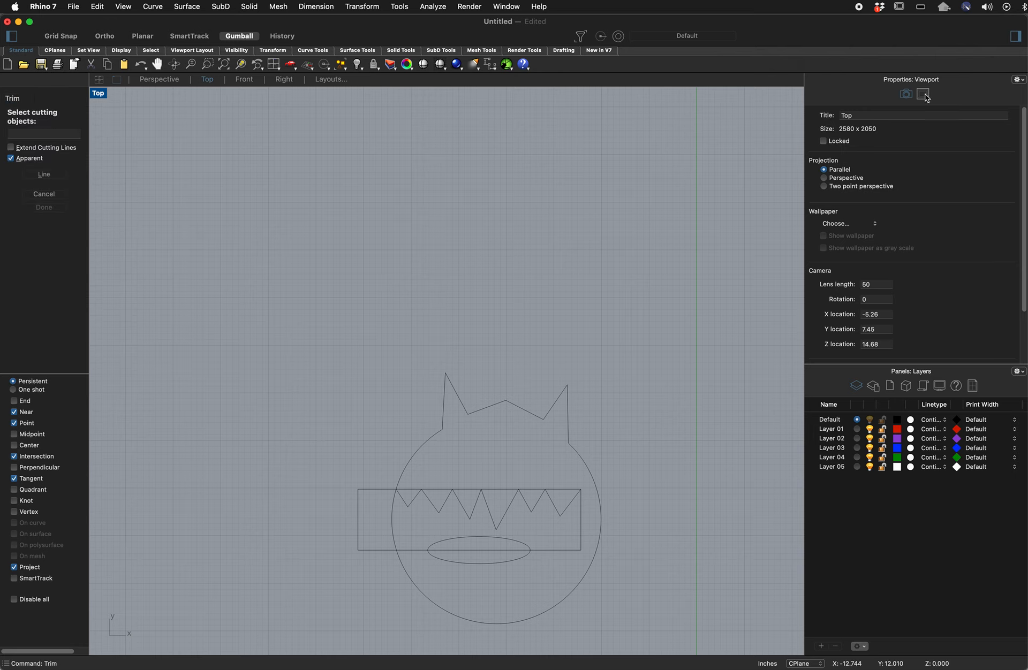
click(580, 530)
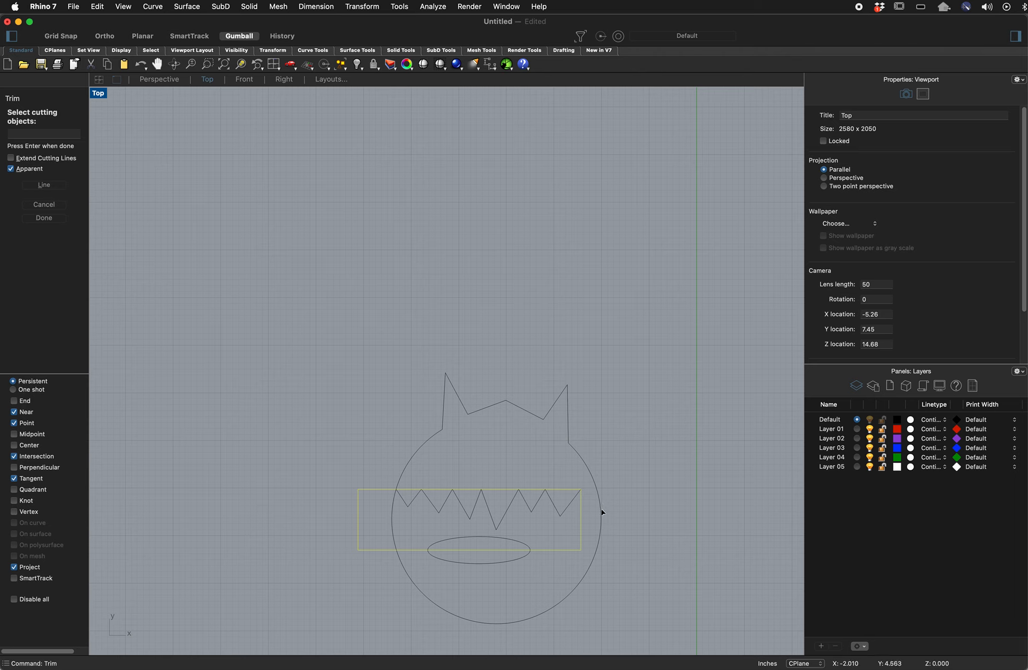
click(601, 513)
click(571, 503)
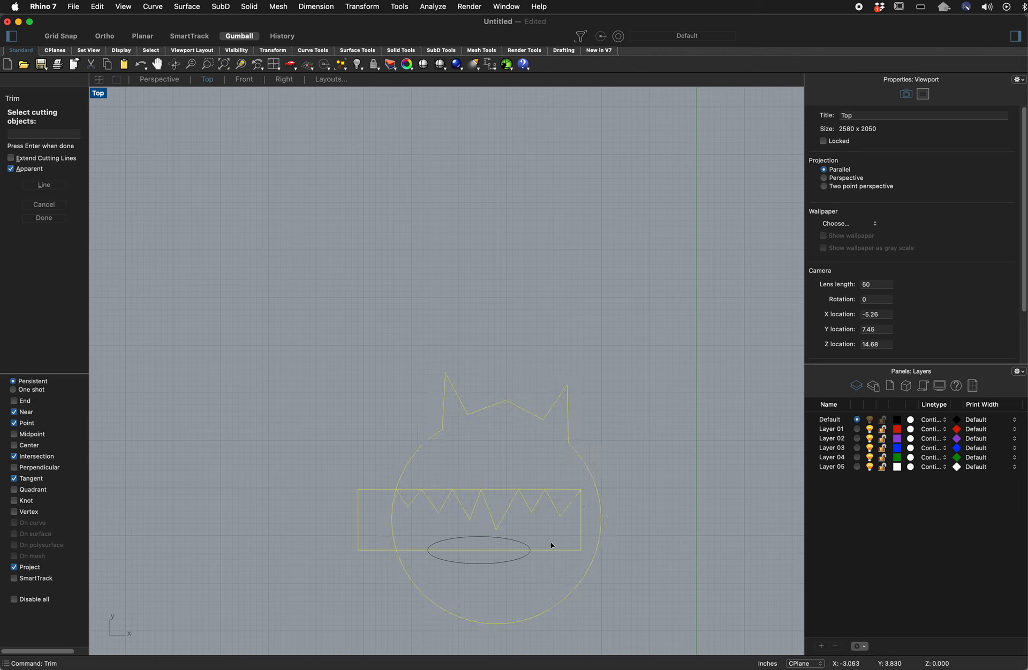
click(527, 548)
key(Return)
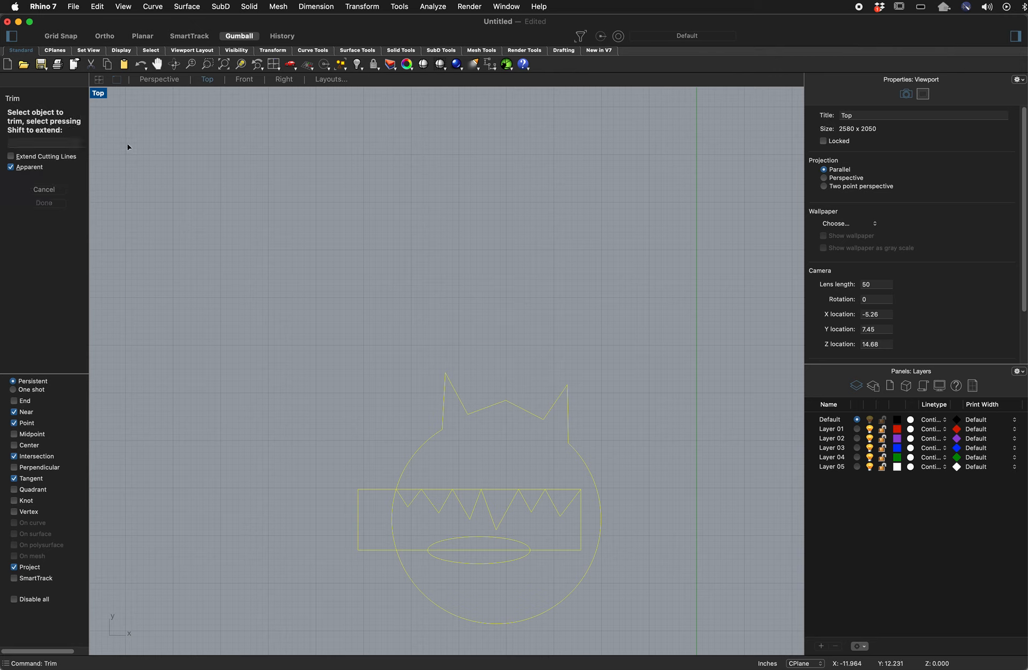
click(380, 490)
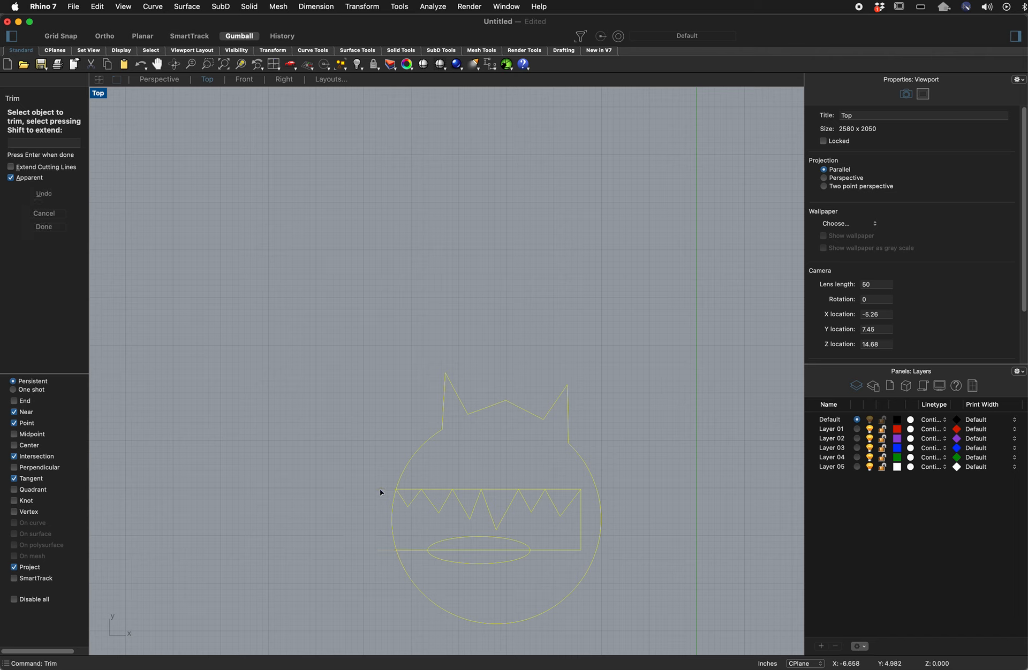
click(393, 524)
Trim away the rectangle's upper edge between the teeth, the ellipse's lower half and the rectangle's lower edge inside the ellipse.
click(412, 489)
click(448, 492)
click(468, 492)
click(498, 489)
click(533, 491)
click(565, 491)
click(492, 564)
click(497, 551)
key(Return)
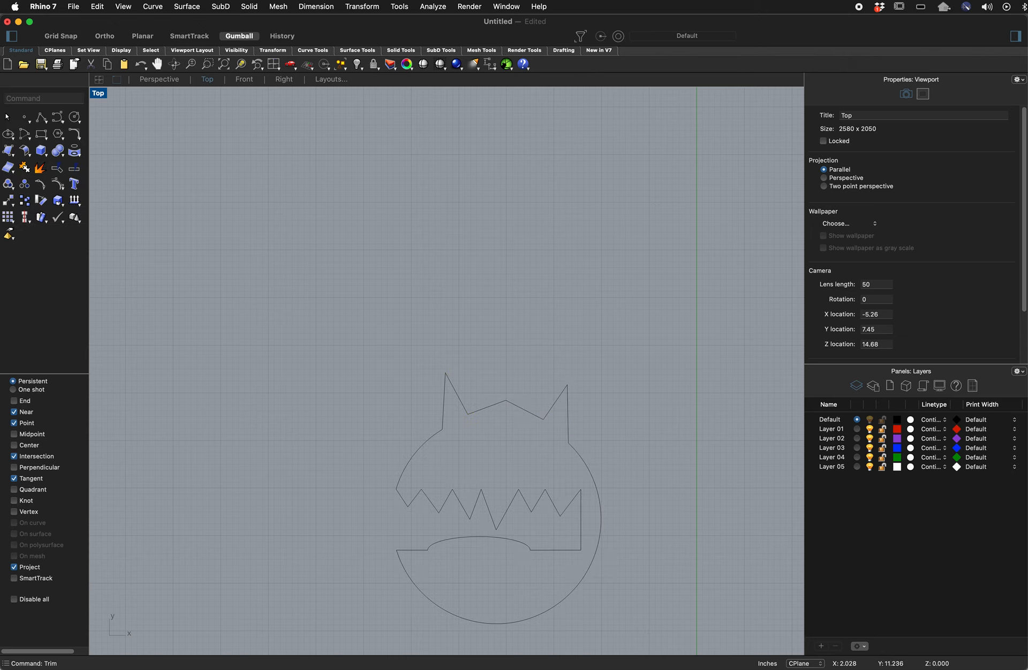
Join the head outline, teeth zigzag, both remaining rectangle pieces and the tongue arc into one closed curve.
click(550, 615)
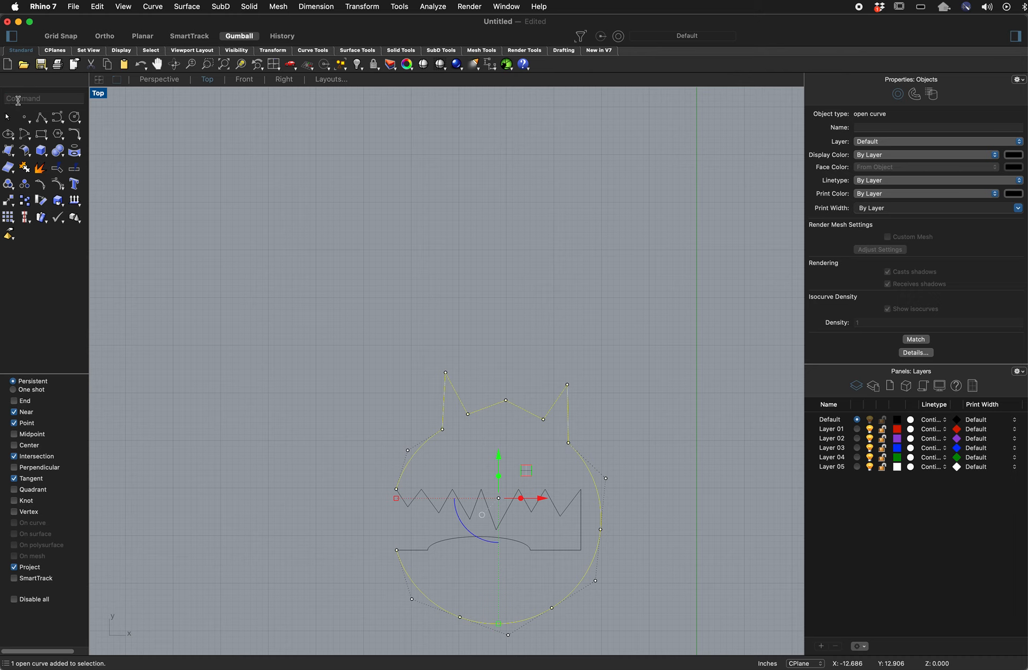
click(18, 98)
text(Join)
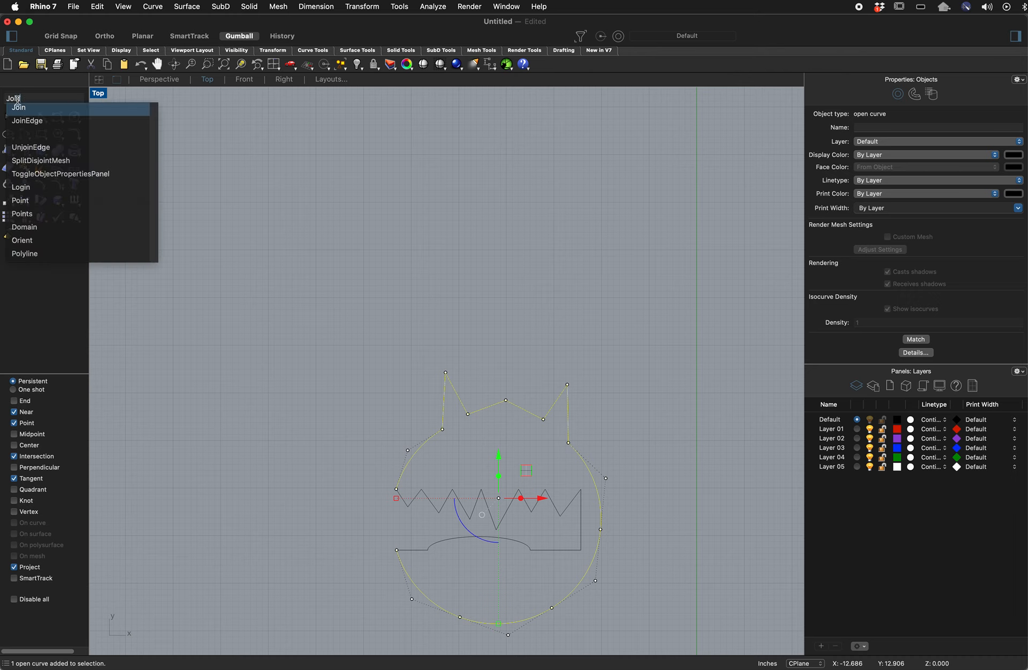
key(Return)
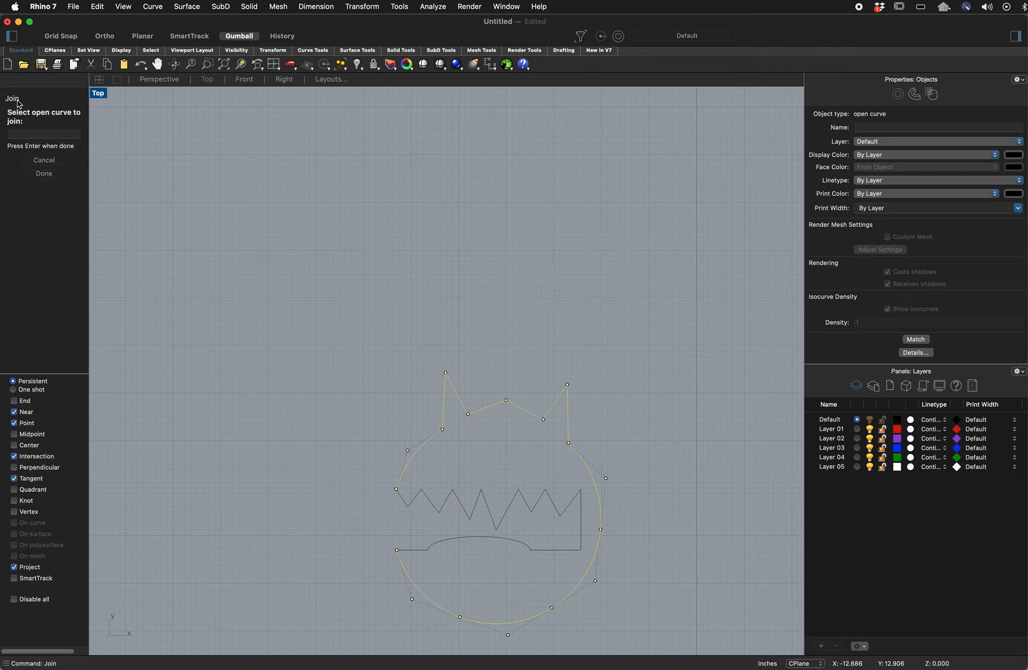
click(407, 503)
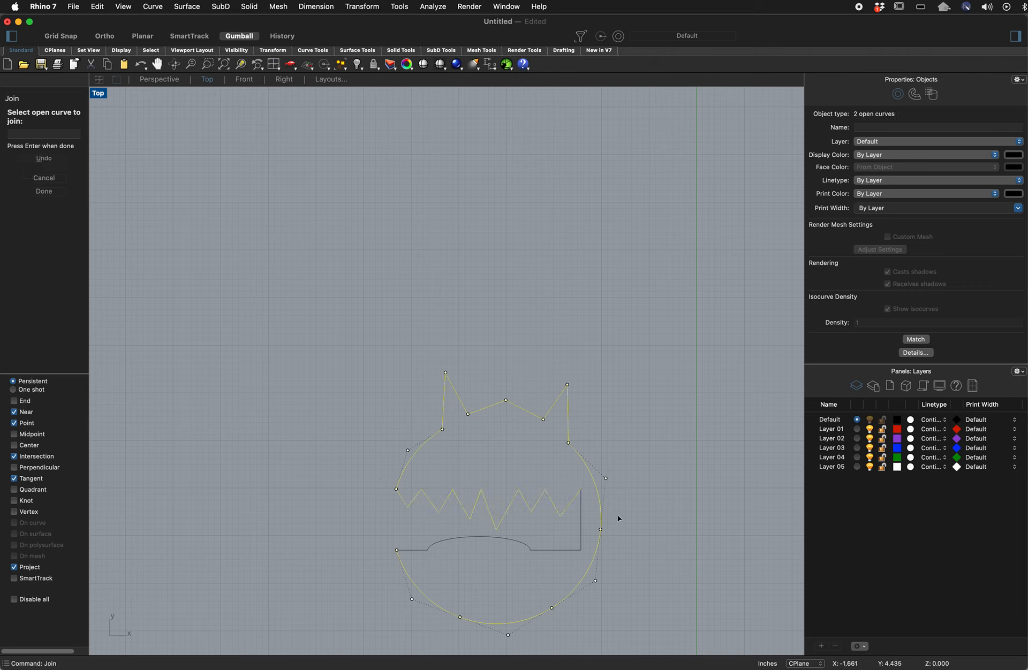
click(582, 519)
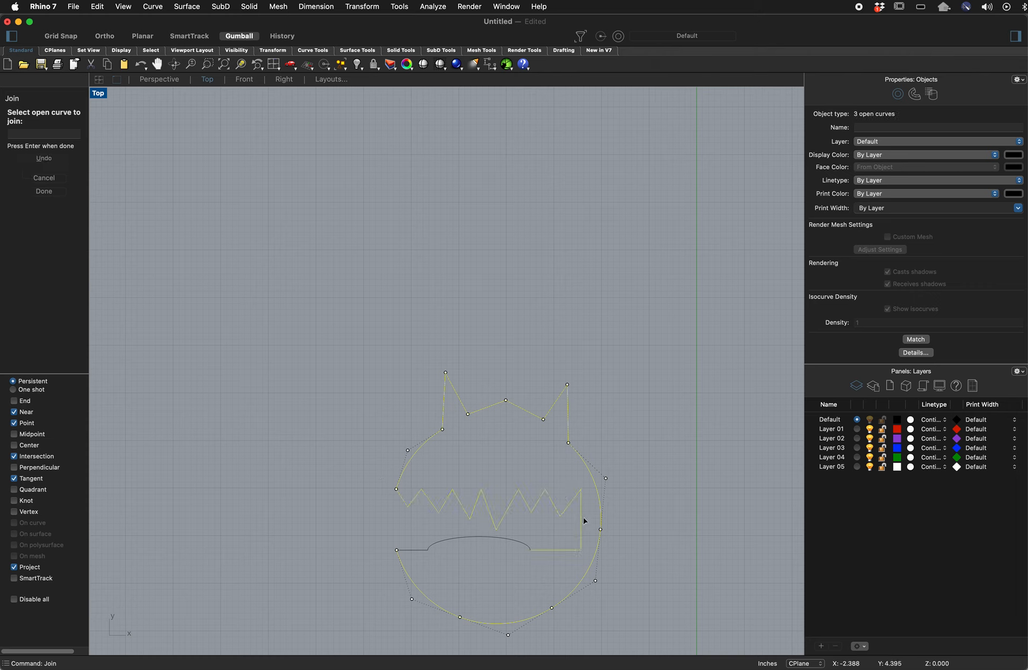
click(520, 544)
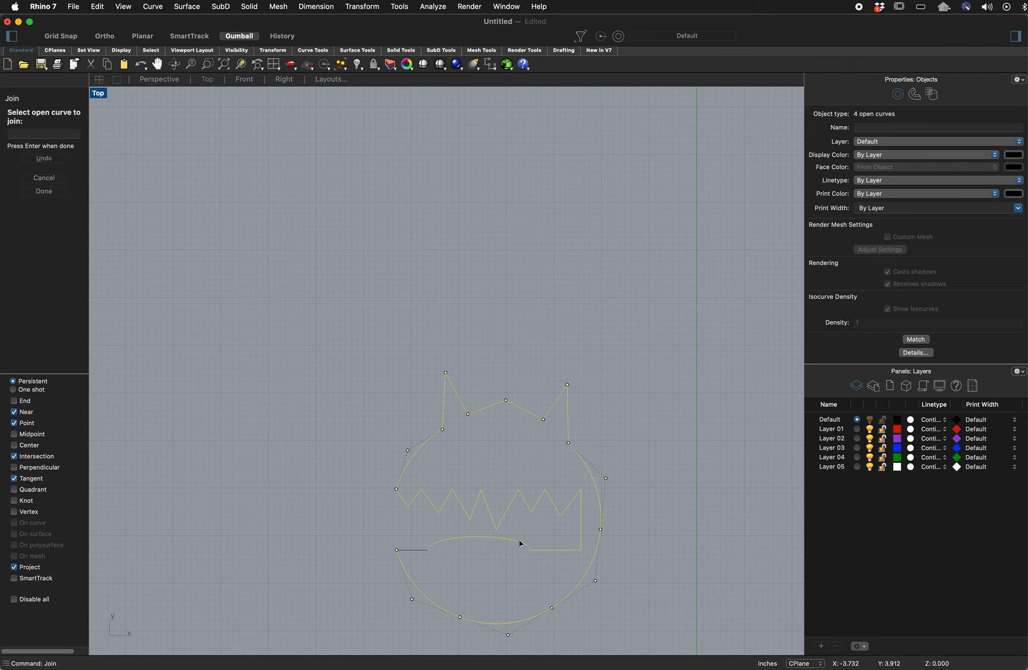
click(417, 554)
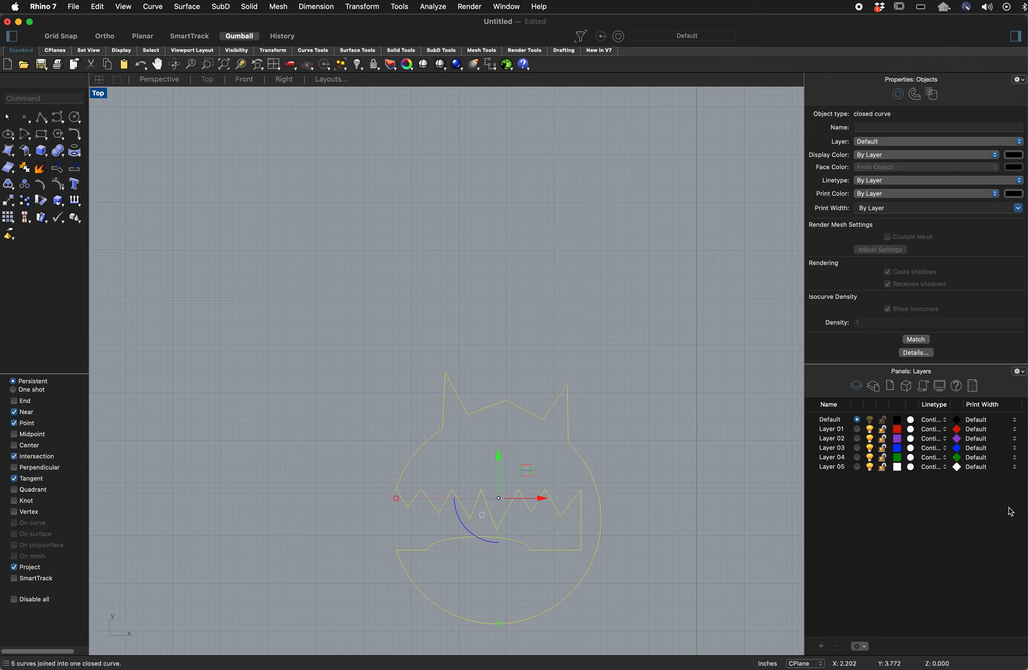
key(Return)
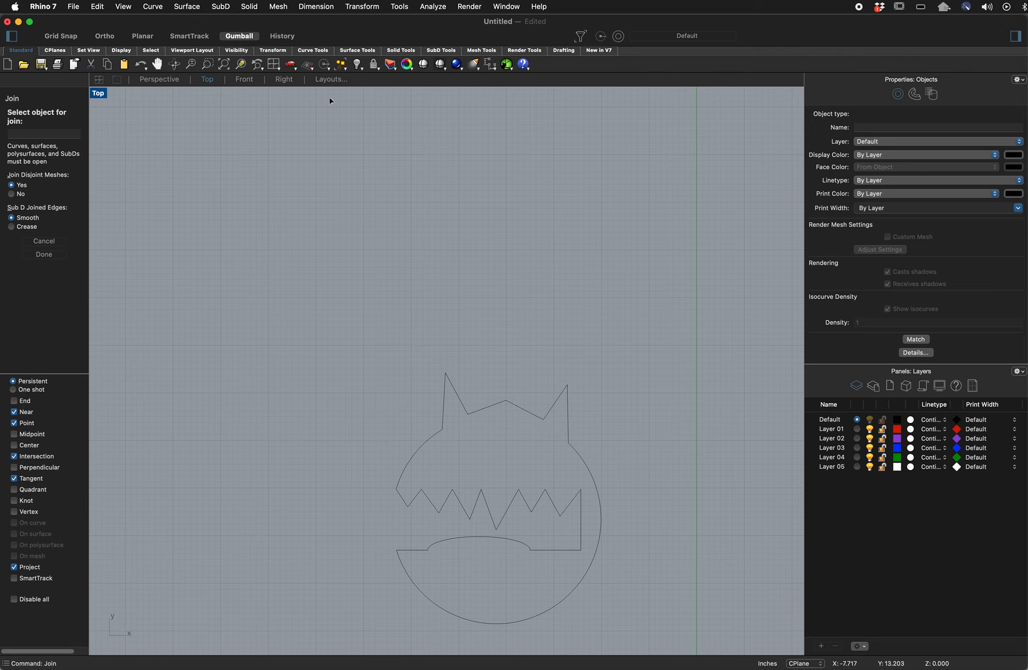
key(Escape)
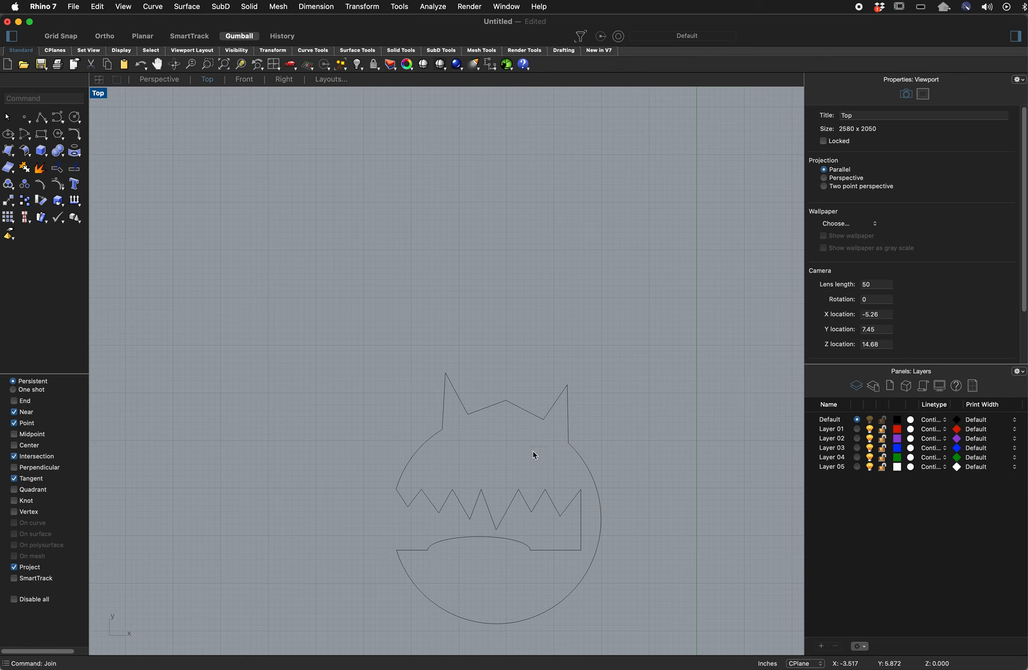
Move the joined head outline diagonally toward +X and +Y until its edge is beside the Y axis, and restore the four-viewport layout.
click(516, 502)
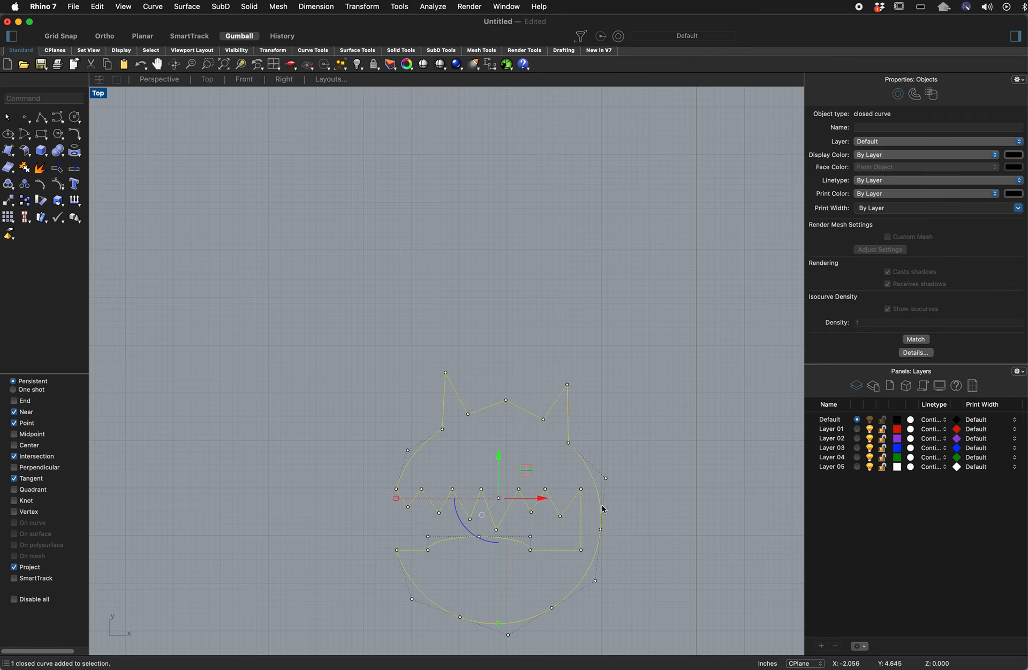
drag(601, 511, 694, 418)
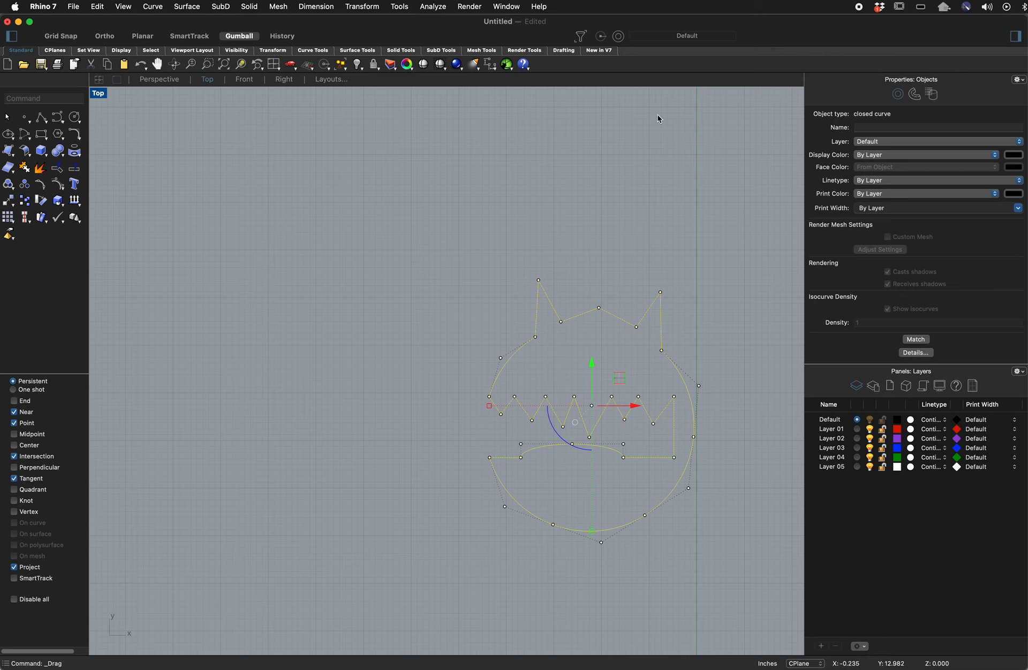
double_click(100, 96)
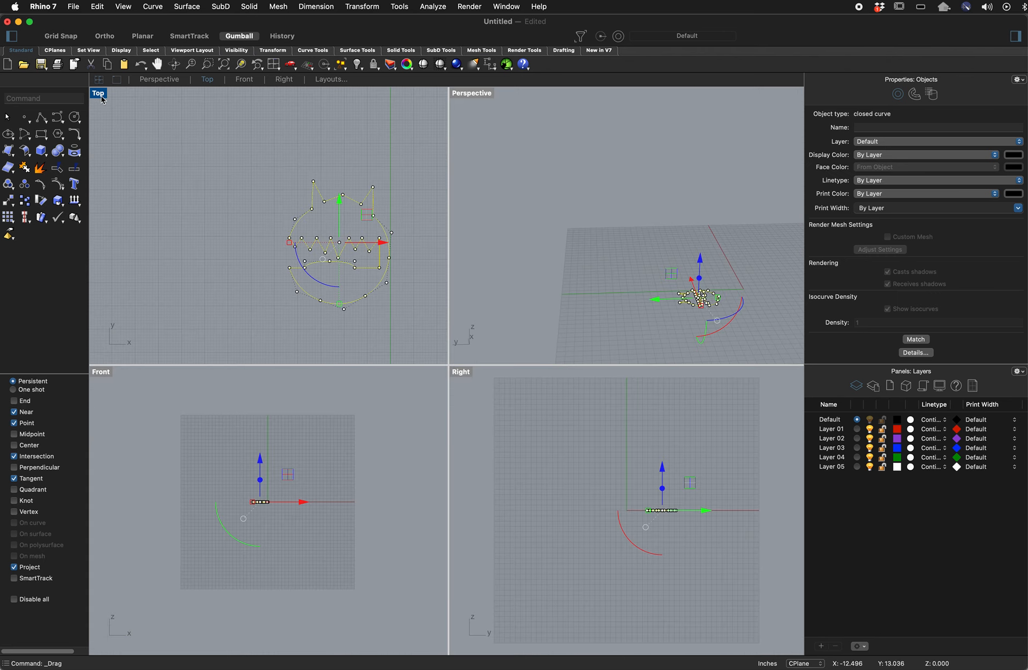
click(615, 326)
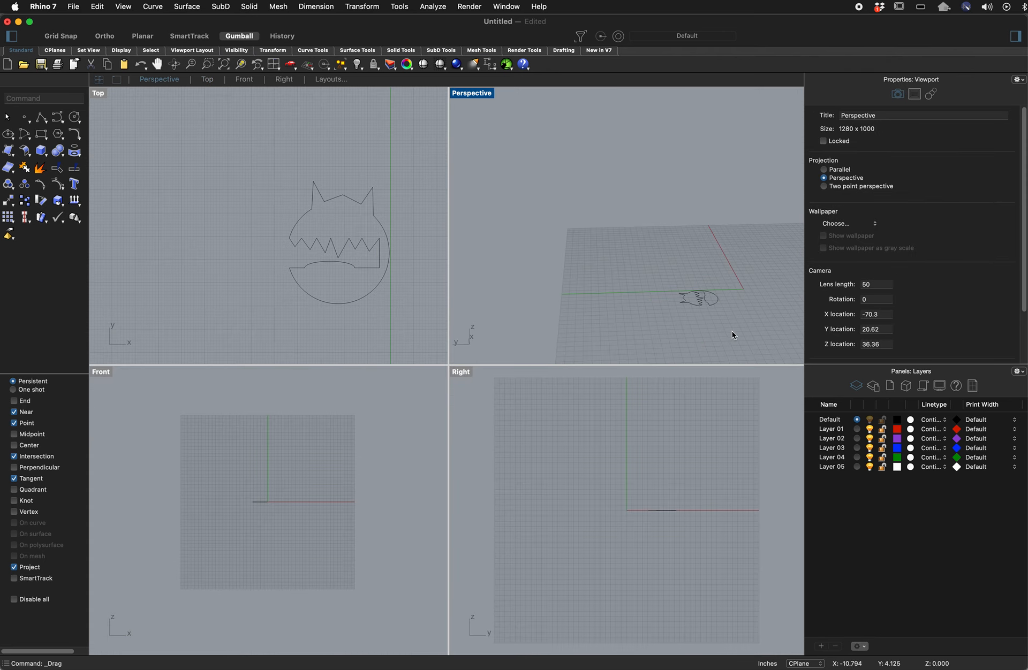